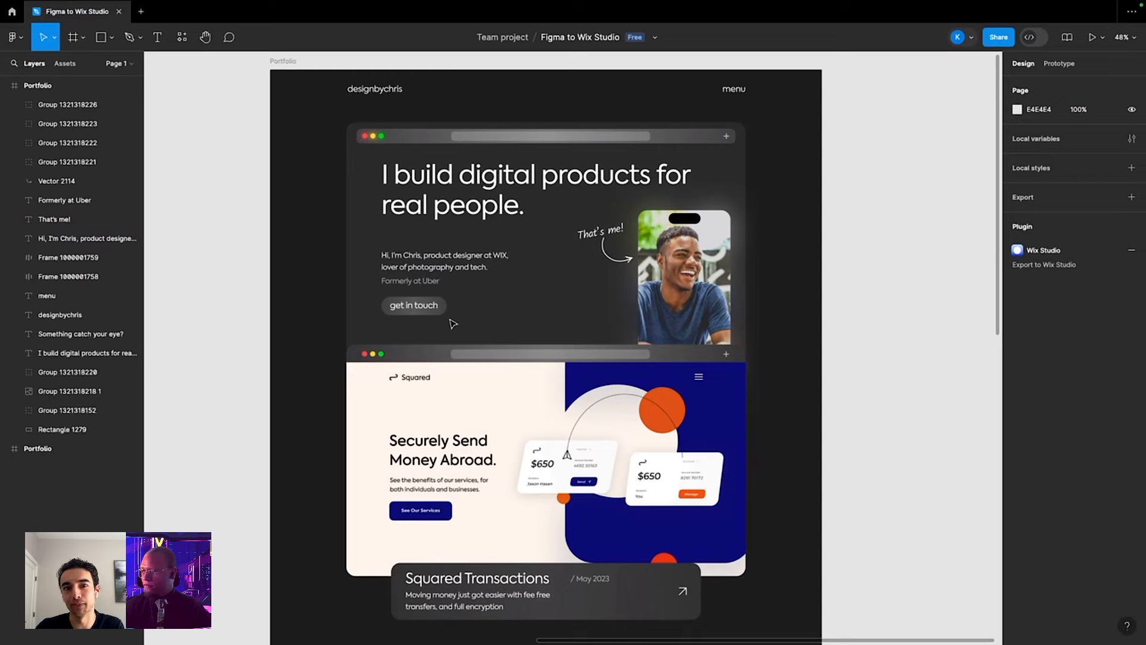
- Look through the Portfolio frame from the hero area and project cards down to the closing contact section
scroll(453, 324, down, 5)
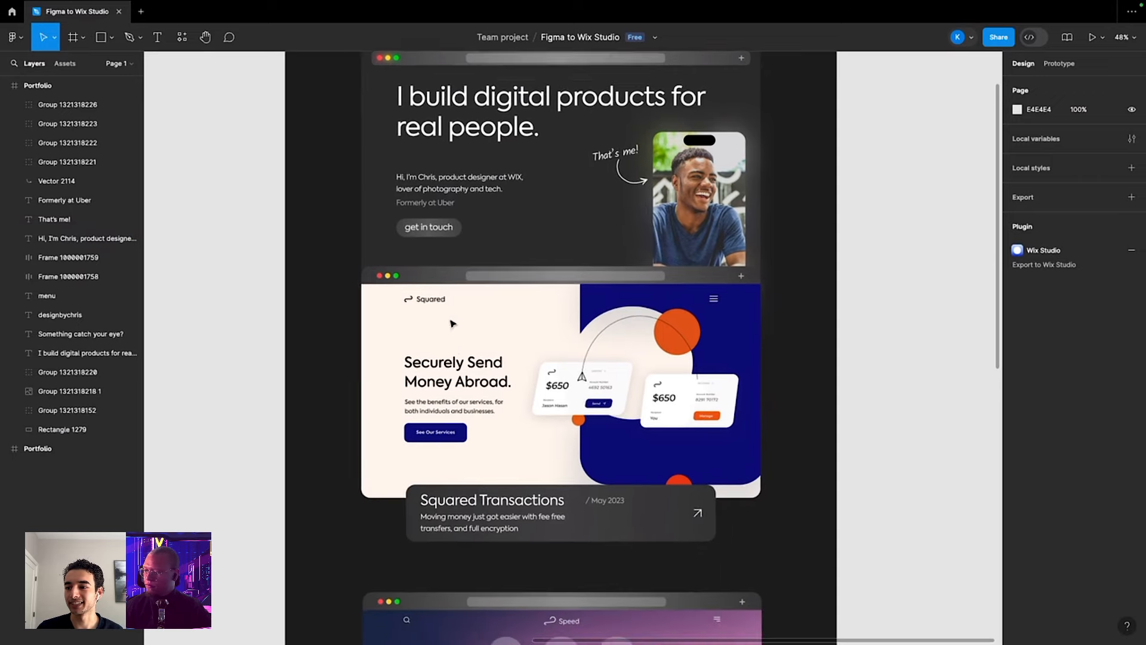
scroll(453, 323, down, 3)
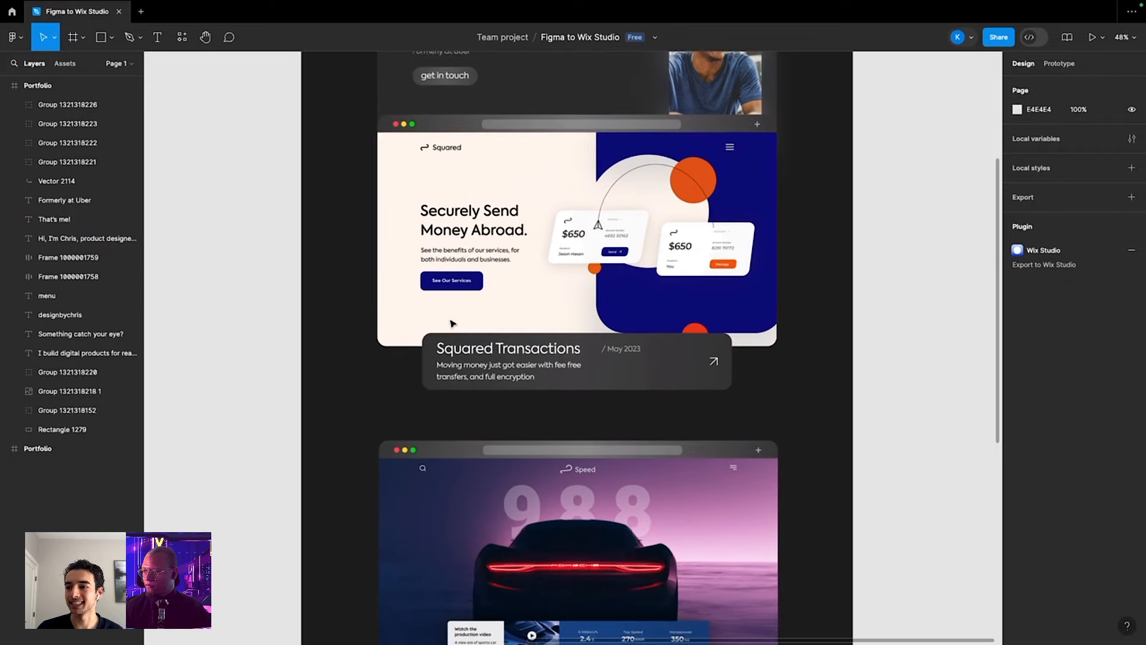
scroll(489, 190, right, 2)
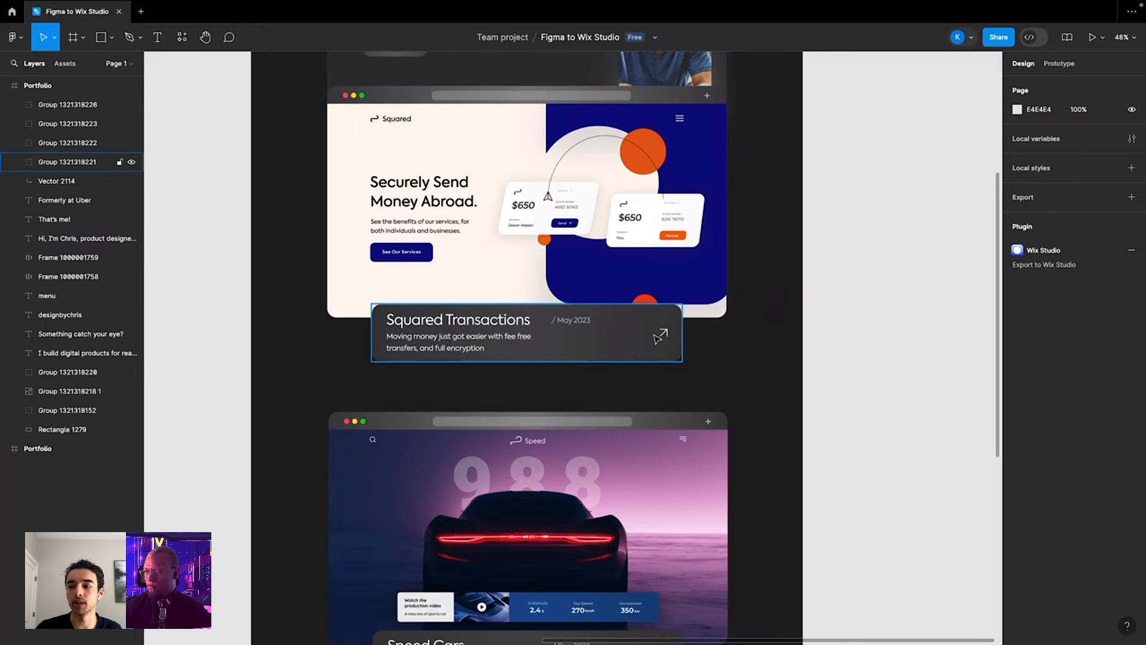
scroll(658, 338, down, 4)
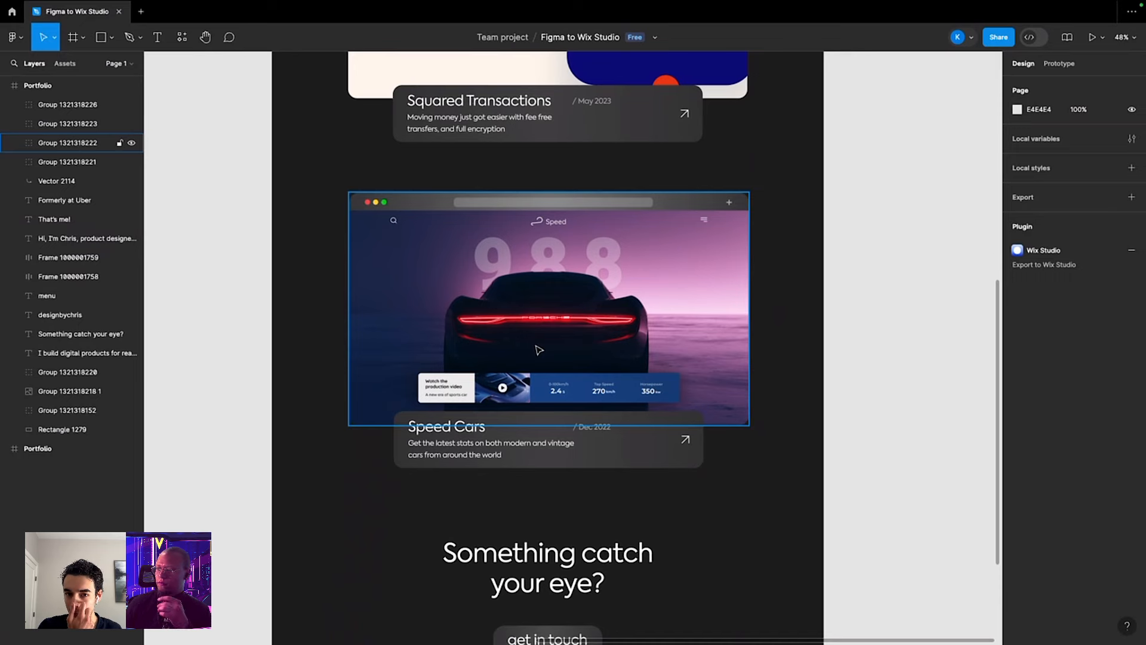
scroll(540, 350, down, 4)
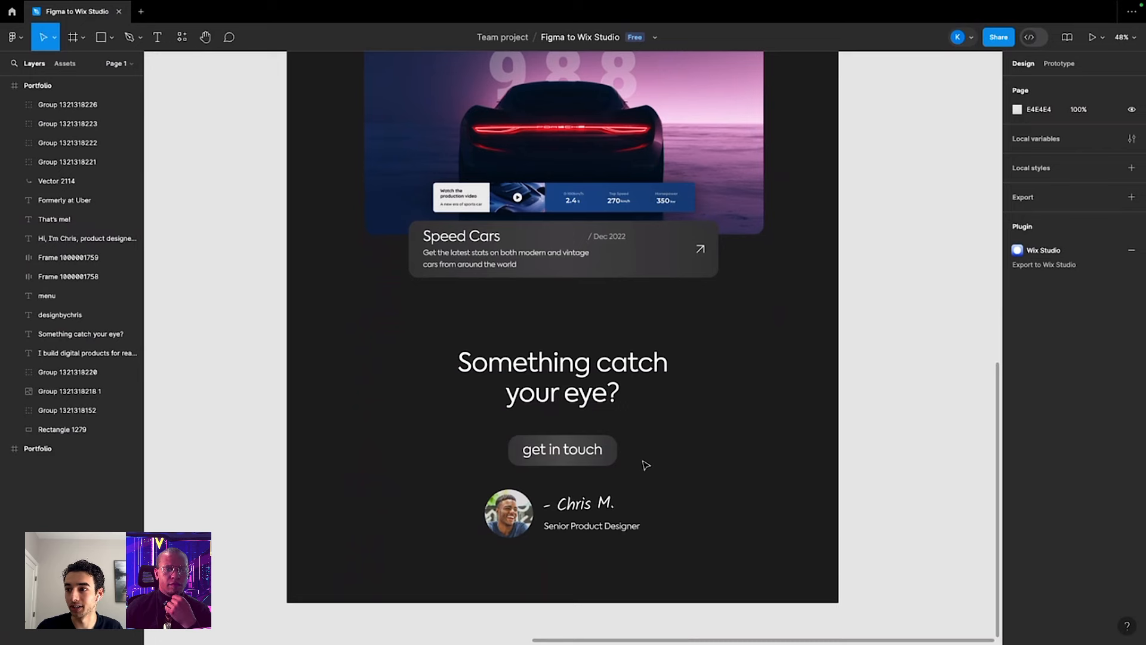
scroll(646, 465, down, 2)
scroll(646, 465, up, 10)
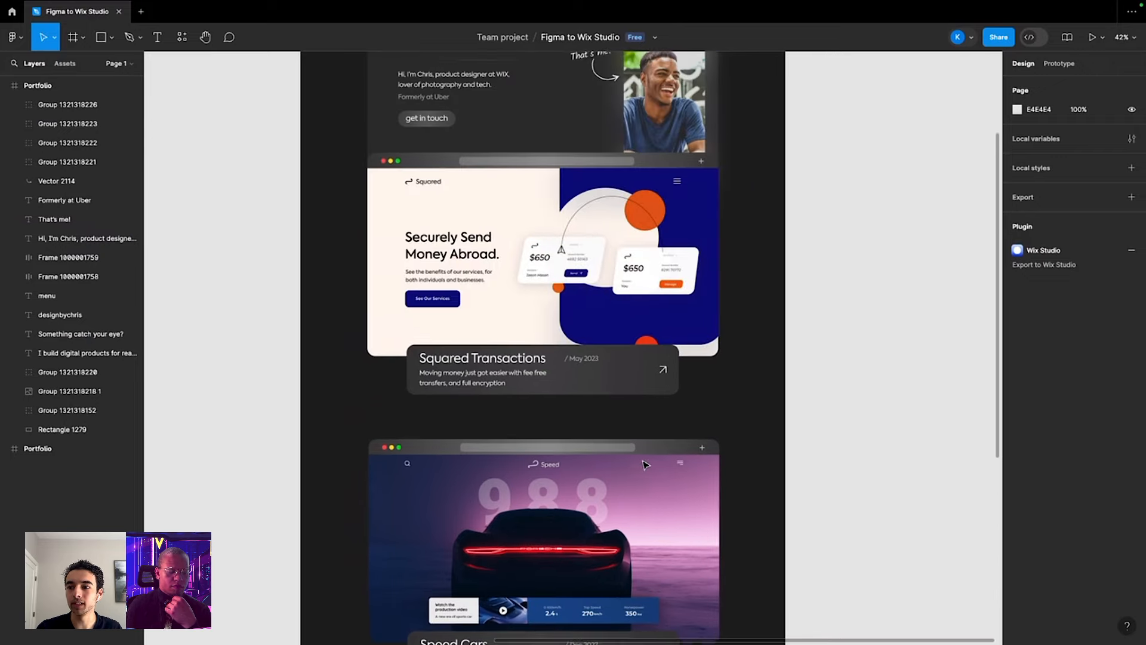
scroll(567, 239, up, 7)
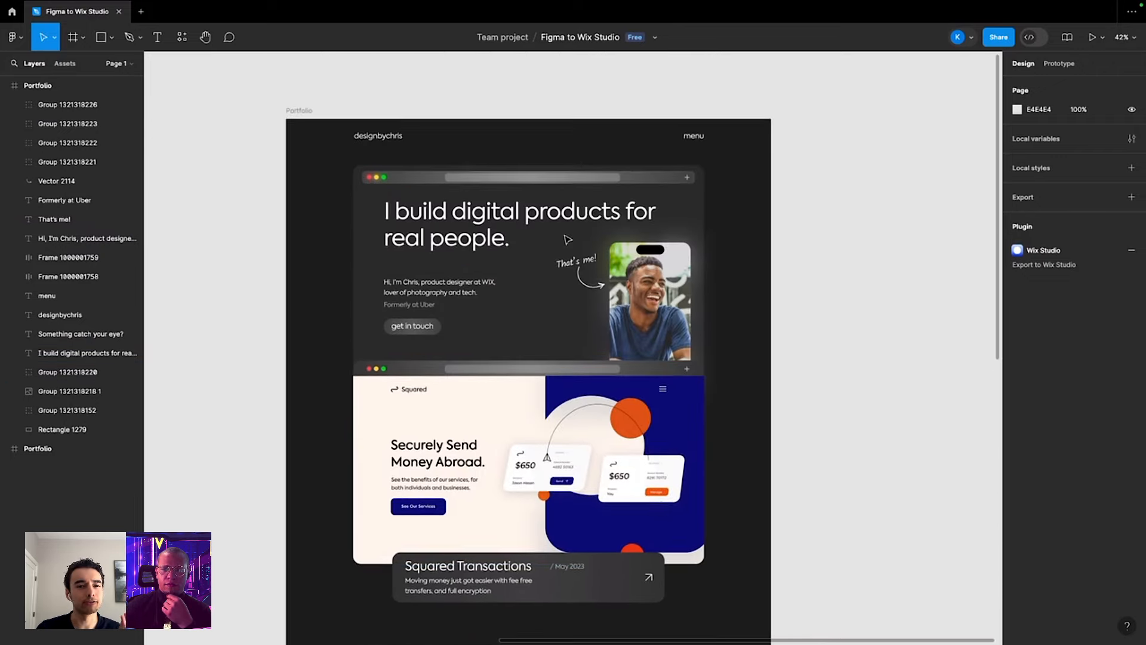
- Inspect the hero's browser bar, traffic-light dots, contact button, "That's me!" label and arrow properties
scroll(390, 192, up, 5)
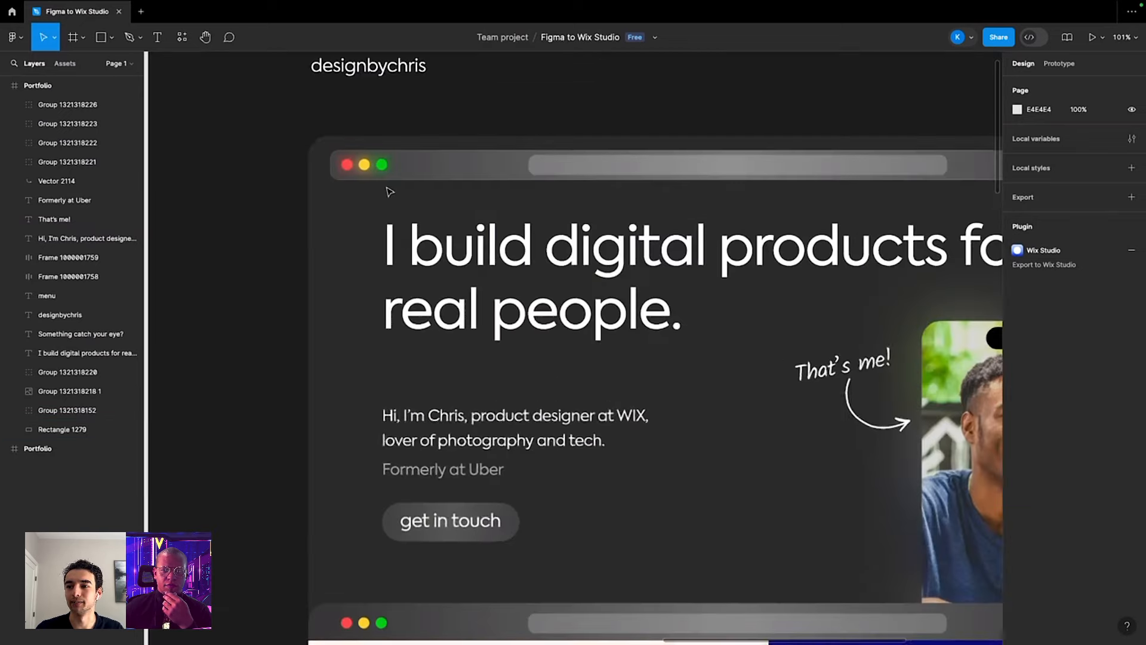
click(476, 174)
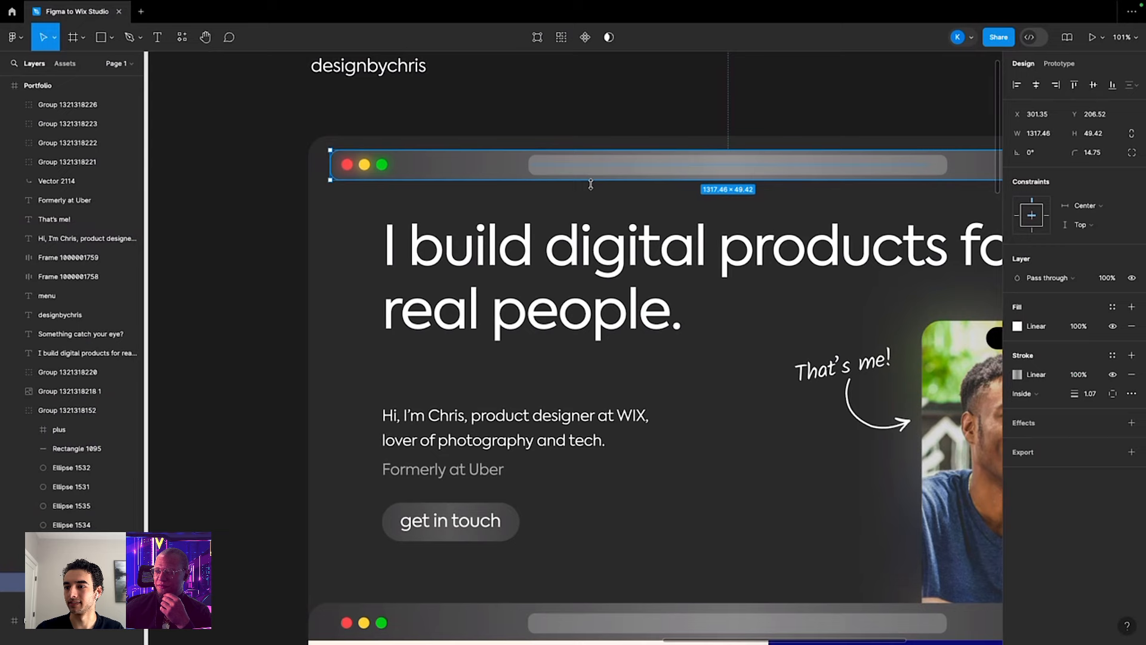
double_click(366, 166)
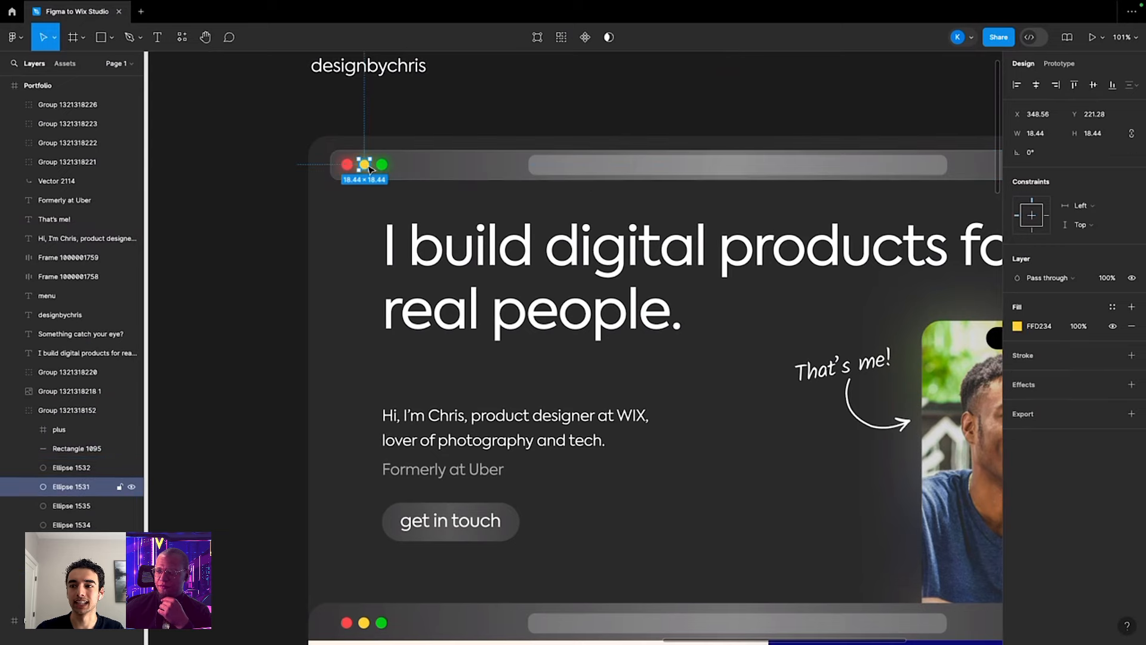
click(345, 170)
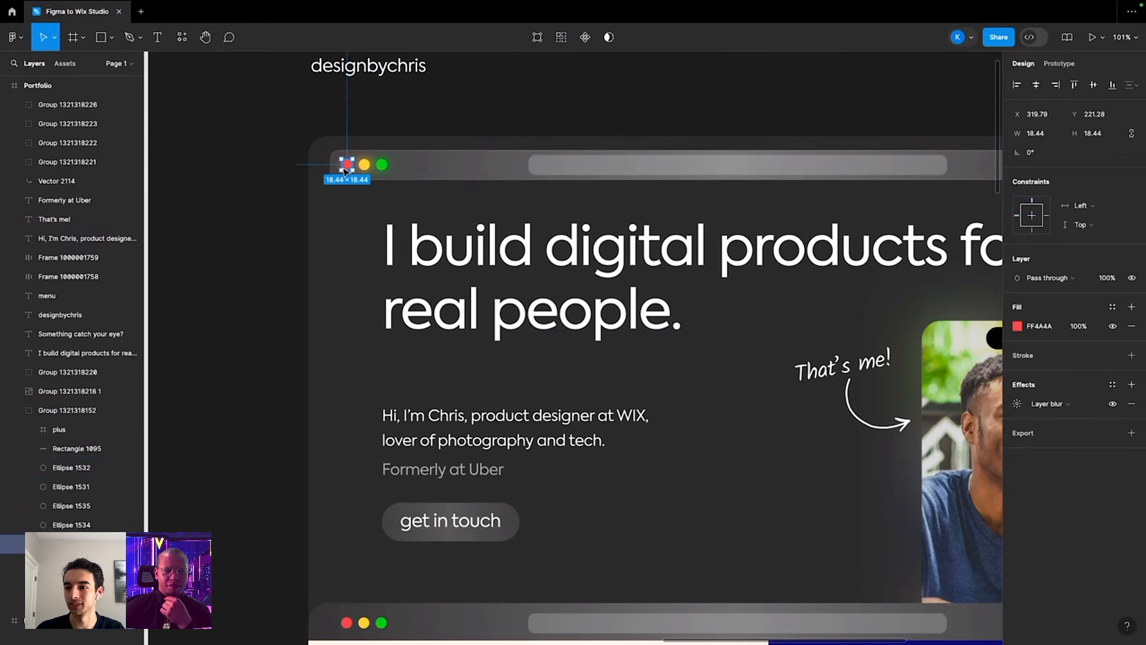
scroll(530, 187, down, 5)
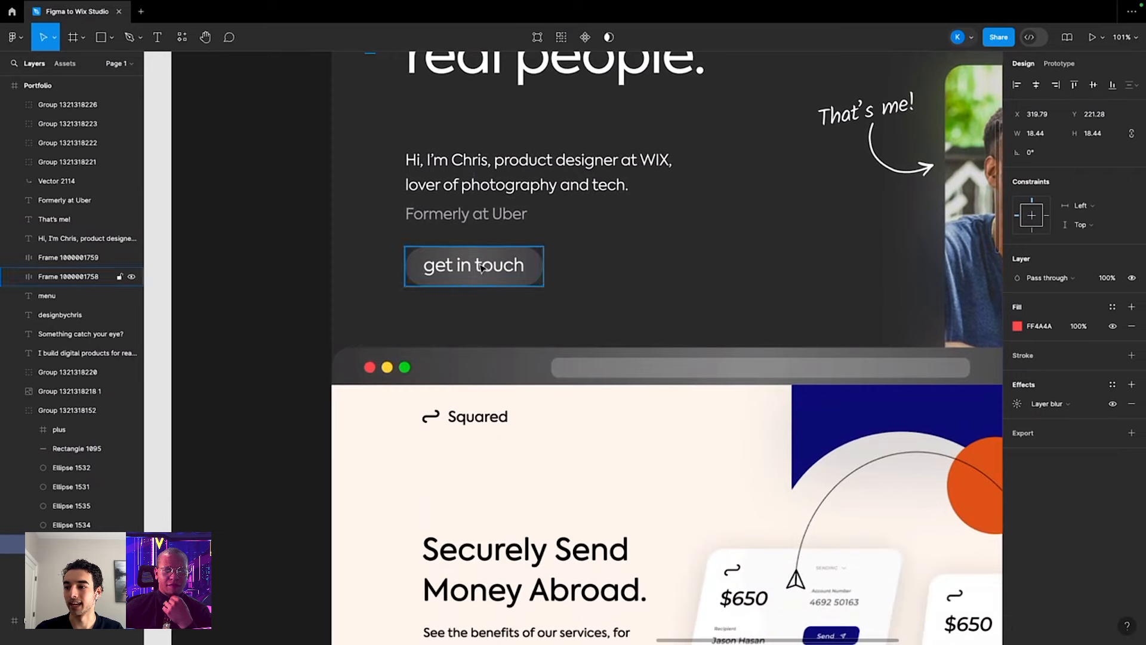
click(481, 268)
click(876, 119)
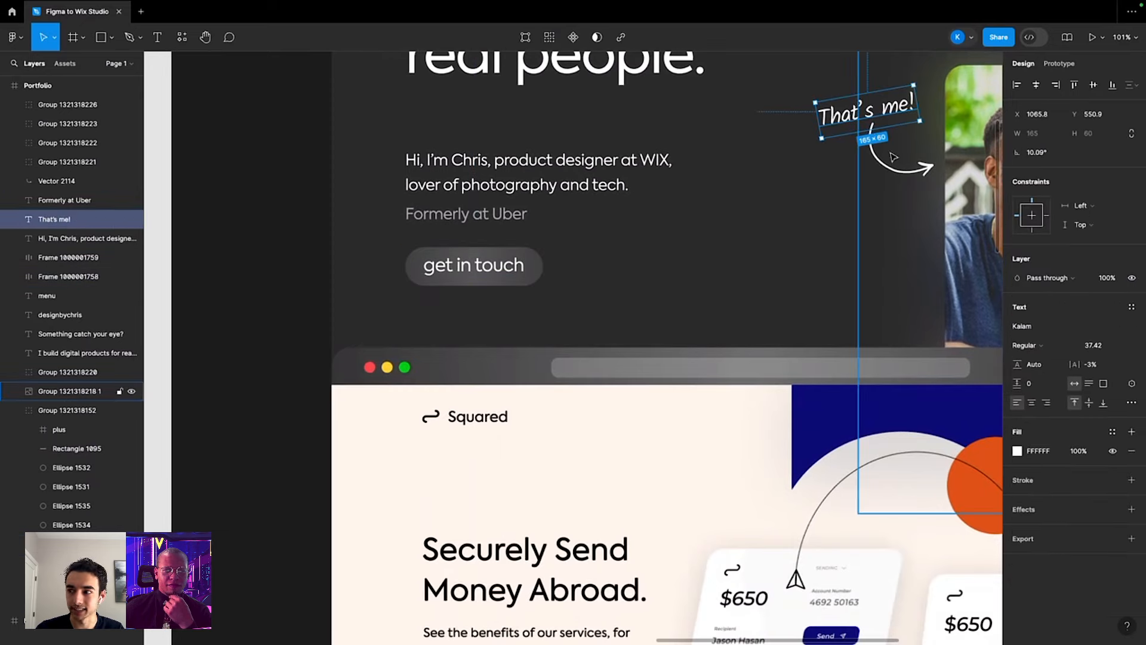
click(894, 159)
scroll(678, 240, right, 6)
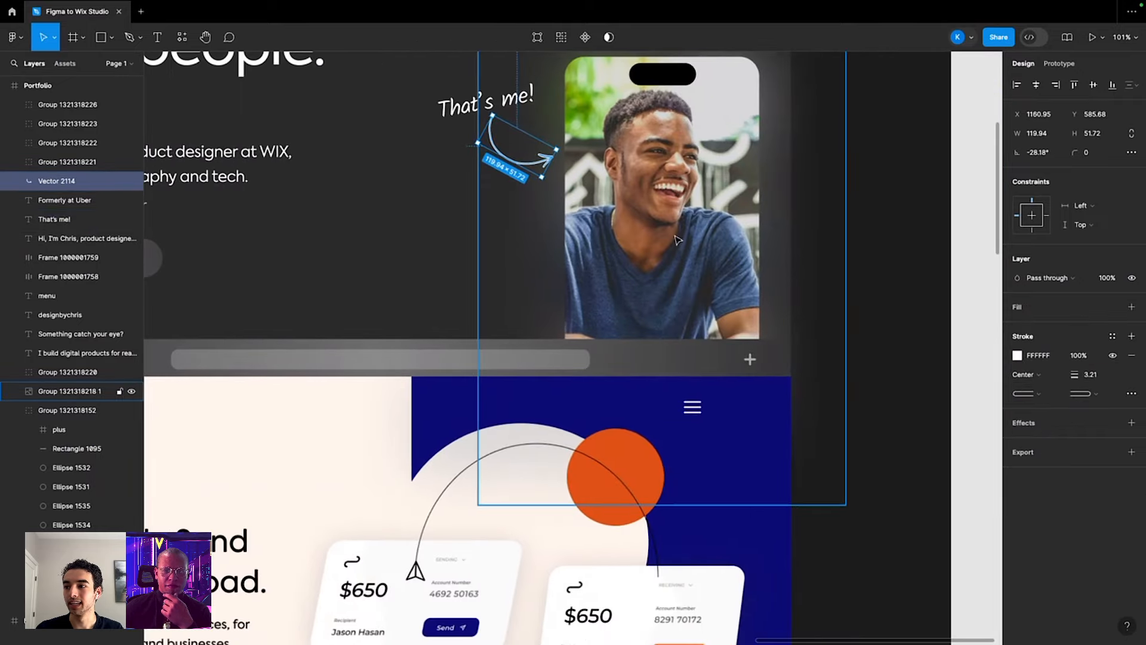
scroll(656, 261, down, 3)
scroll(656, 261, up, 3)
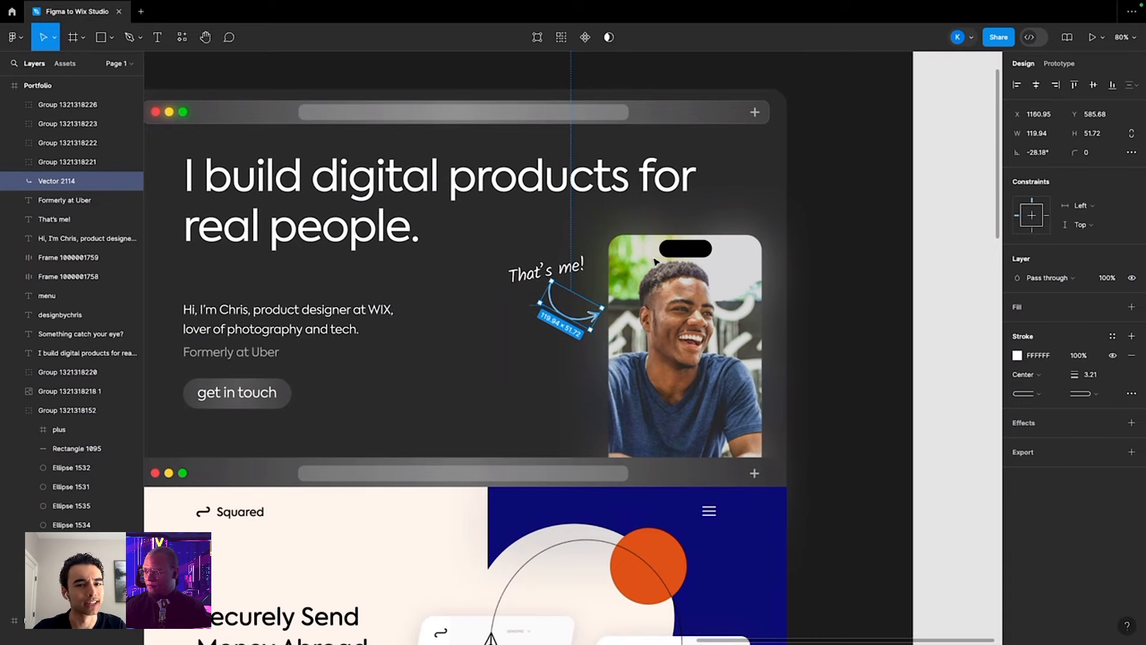
scroll(655, 261, down, 3)
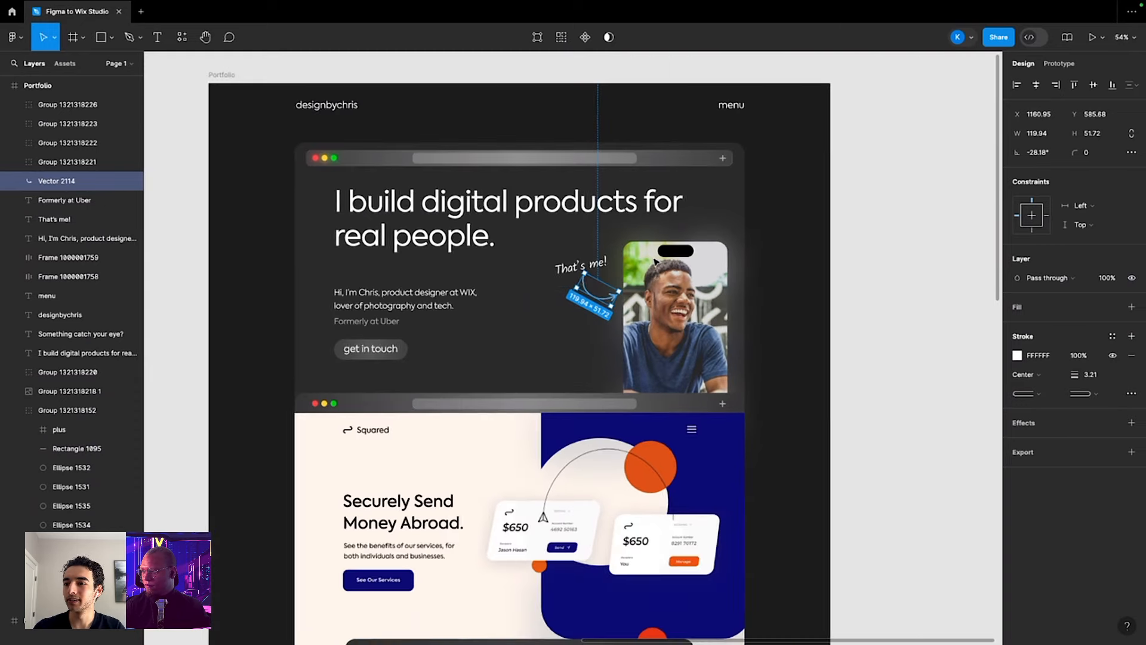
scroll(655, 261, up, 1)
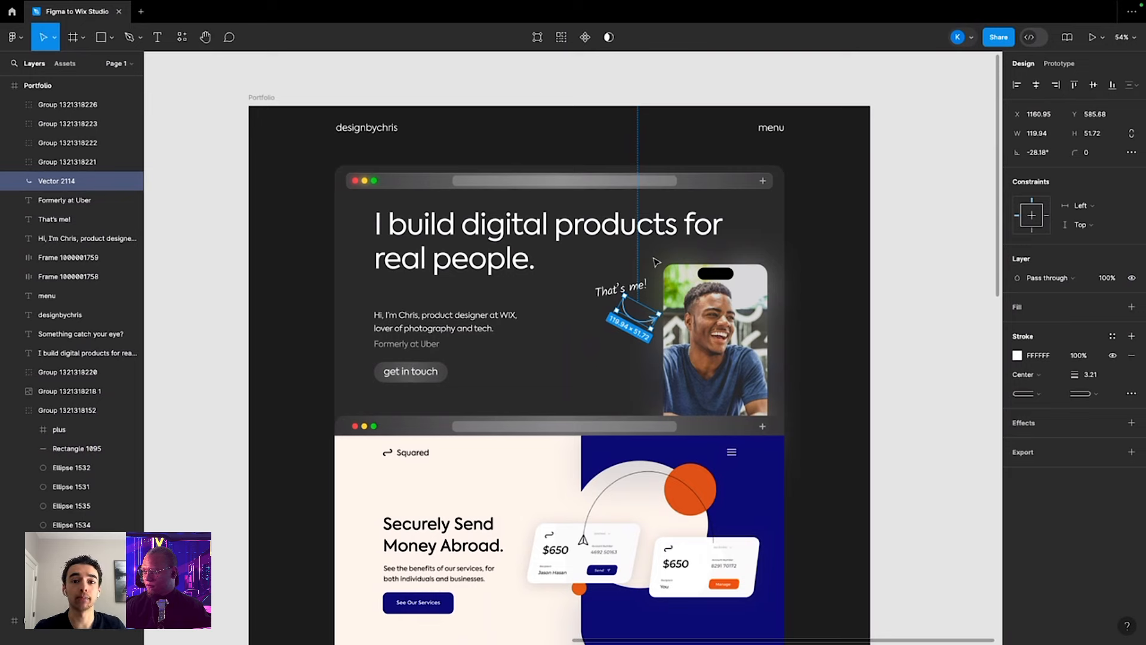
- Run the Figma to Wix Studio plugin and proceed to its instructions for connecting the file
click(182, 37)
click(241, 64)
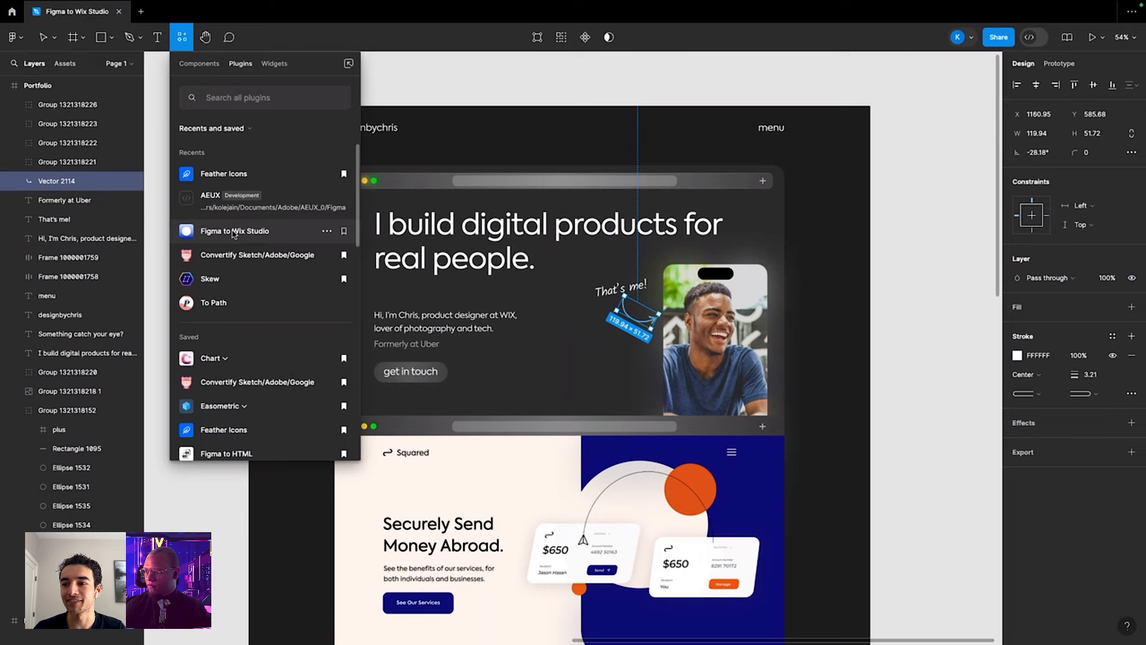
click(233, 234)
click(300, 436)
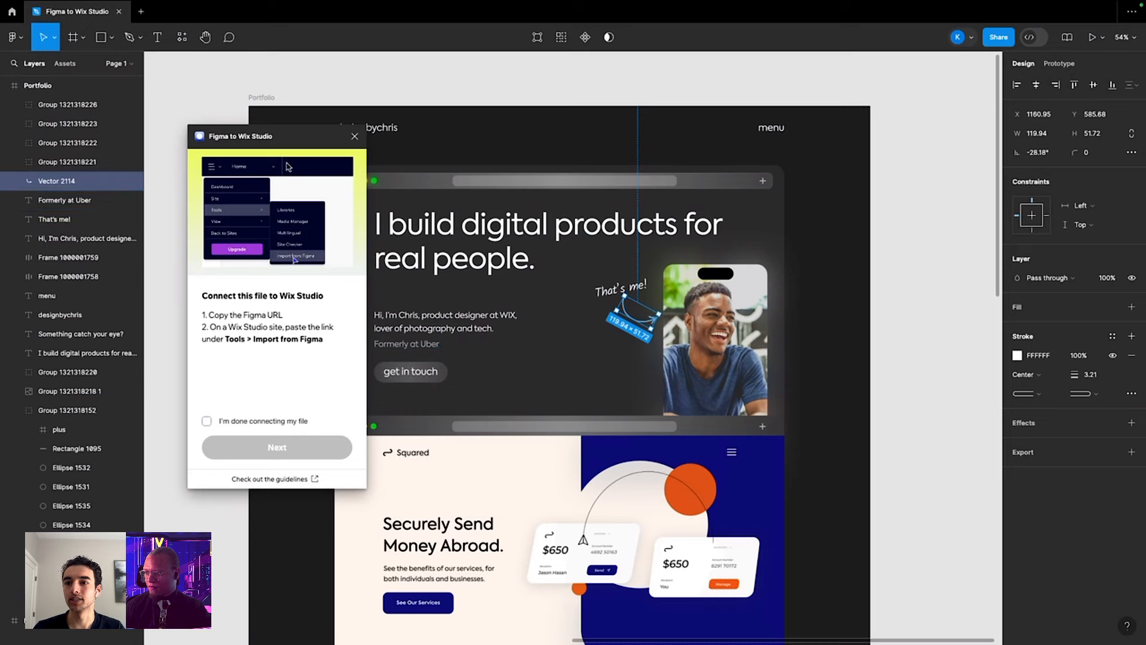
- Switch to Safari and bring up the Wix Studio editor for My Site 10
mouse_move(89, 3)
click(32, 24)
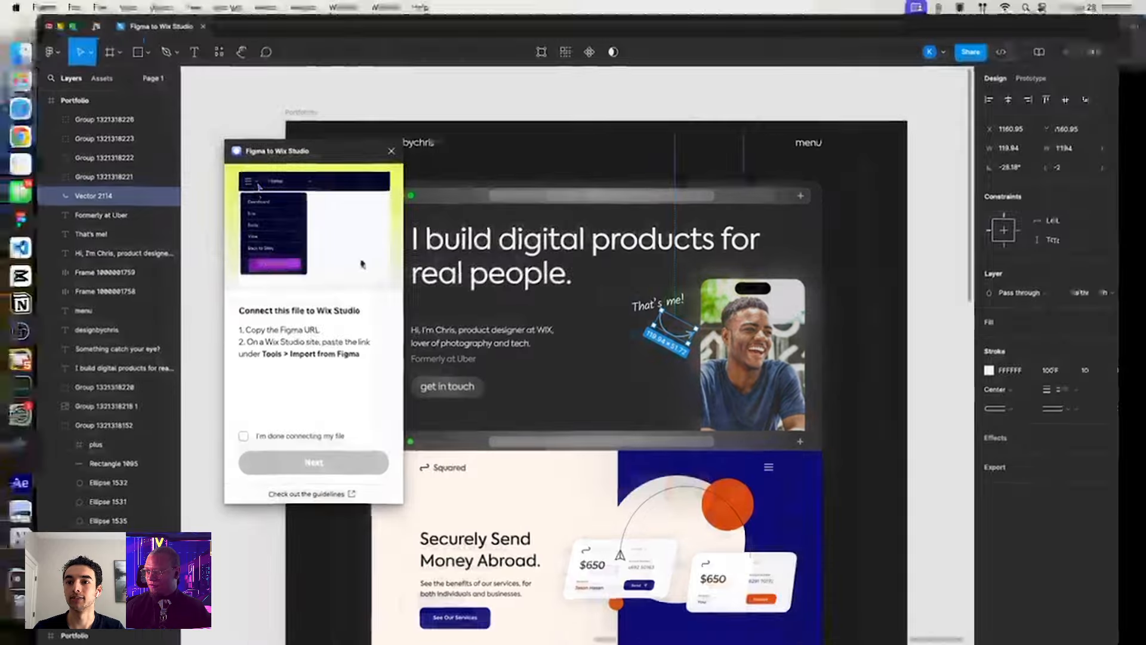
click(21, 108)
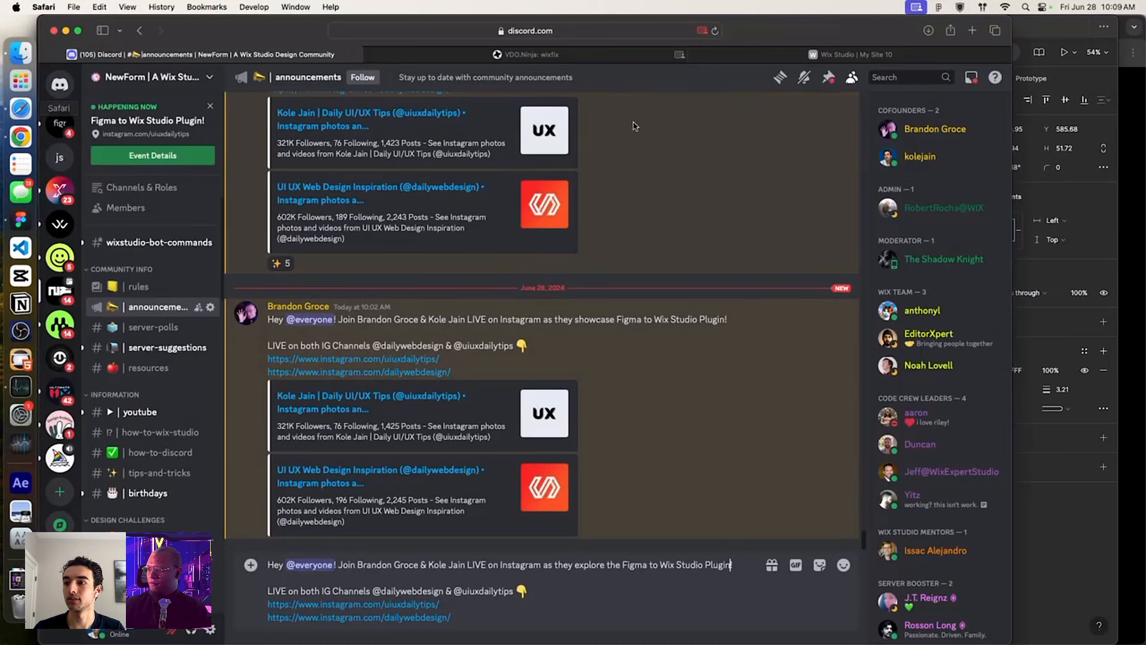
click(810, 56)
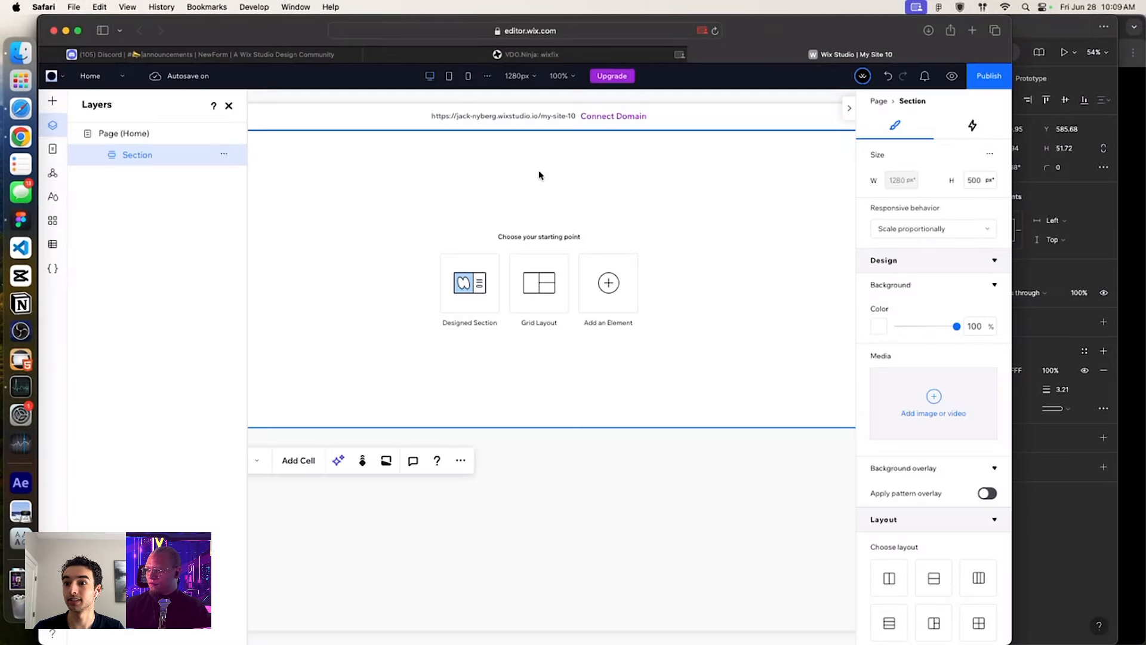
- Open Import from Figma in the Wix Studio site and connect the design file by pasting its Figma URL
click(62, 76)
mouse_move(109, 179)
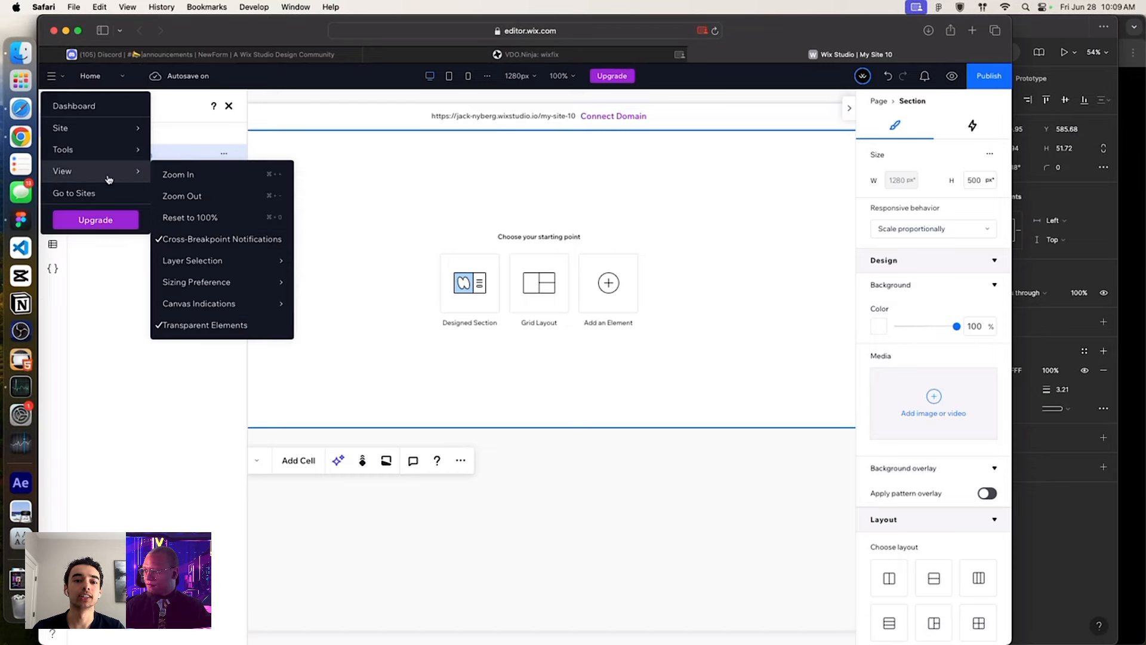
mouse_move(116, 150)
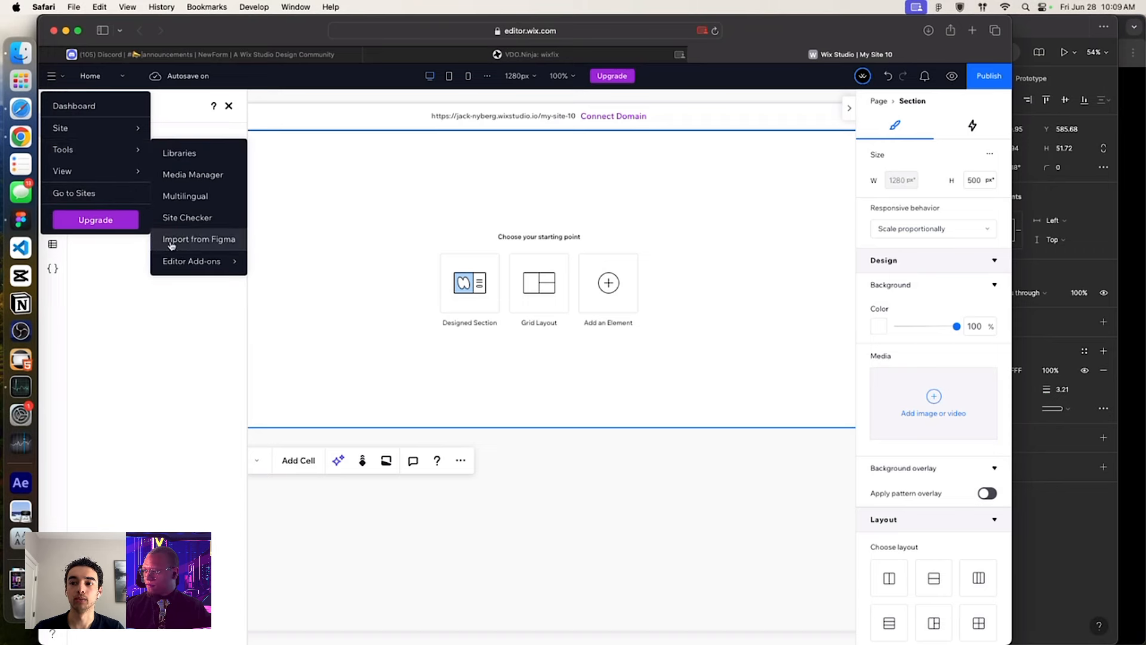
click(190, 242)
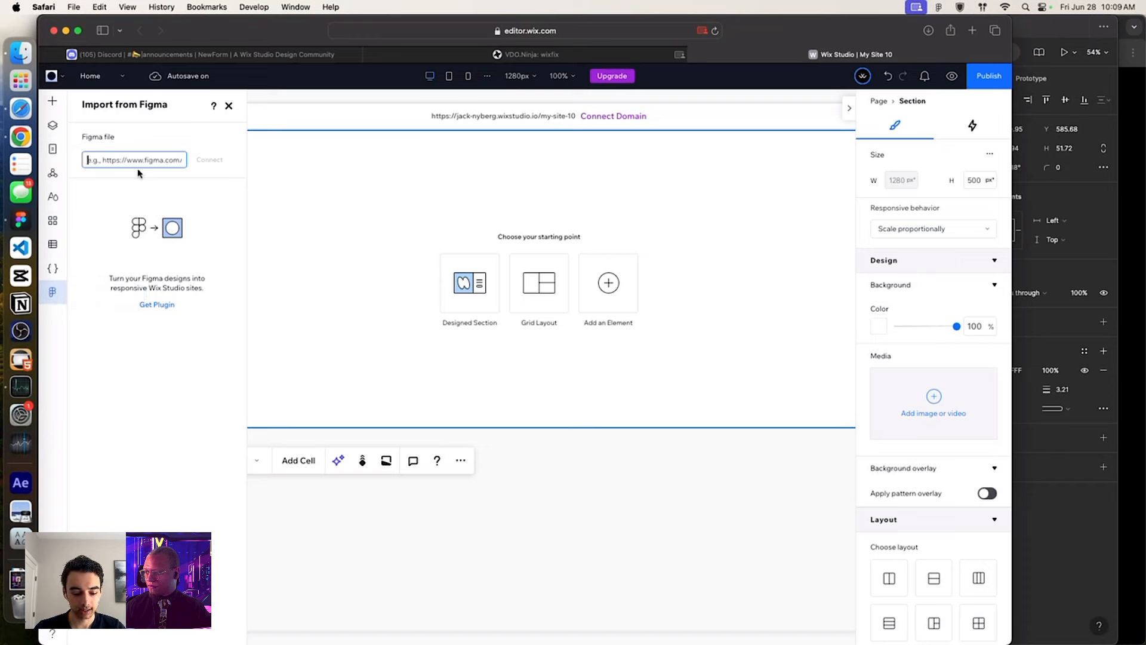
key(super+v)
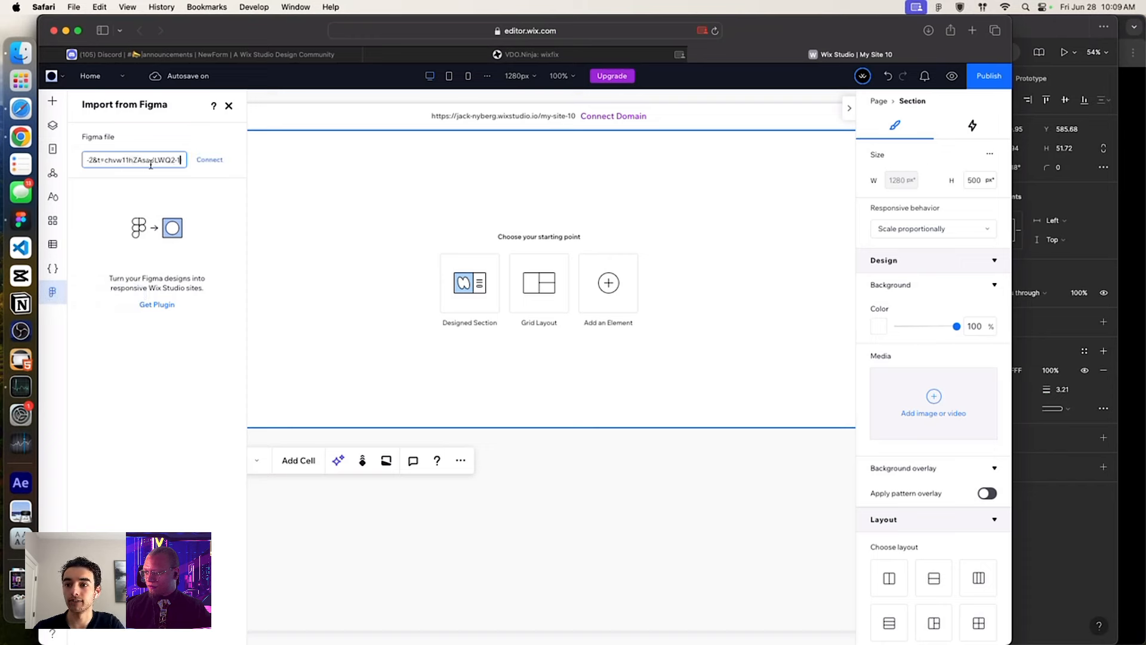
click(209, 161)
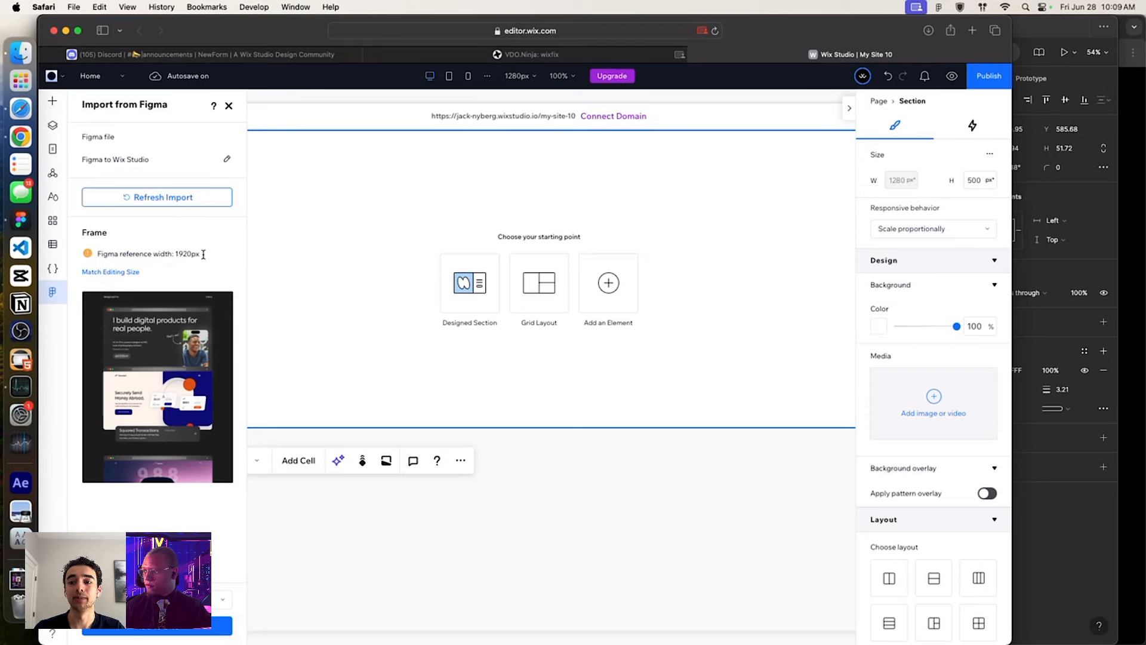
- Set the desktop editing size to 1920 px to match the Figma frame, and import the Portfolio frame into the site
click(511, 81)
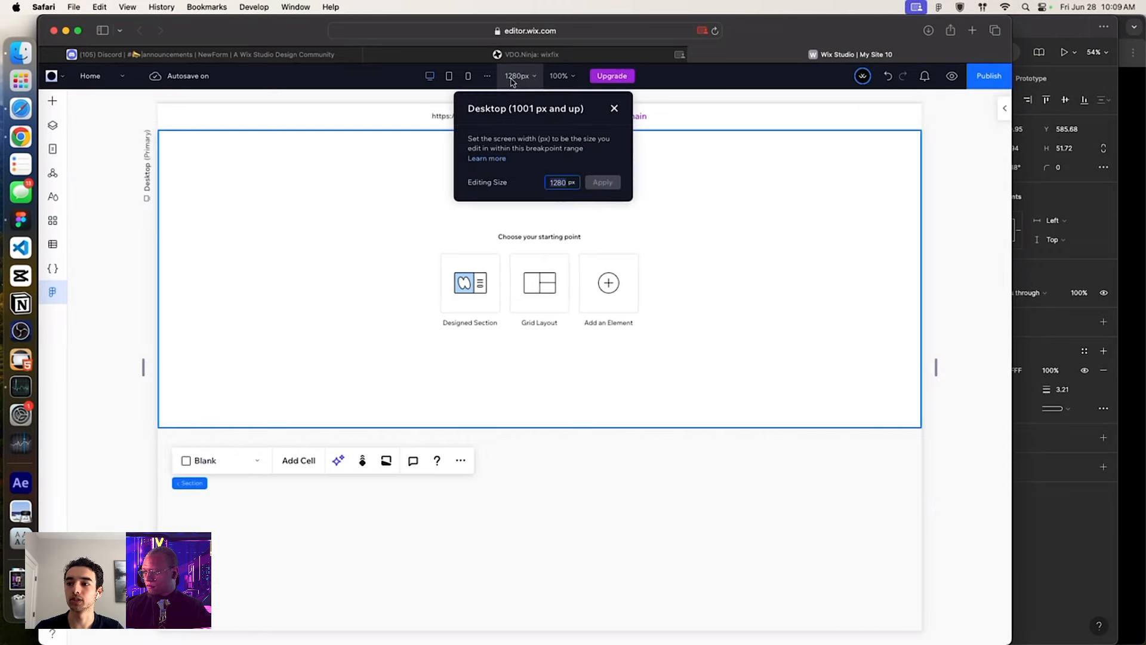
double_click(555, 182)
text(01920)
click(603, 182)
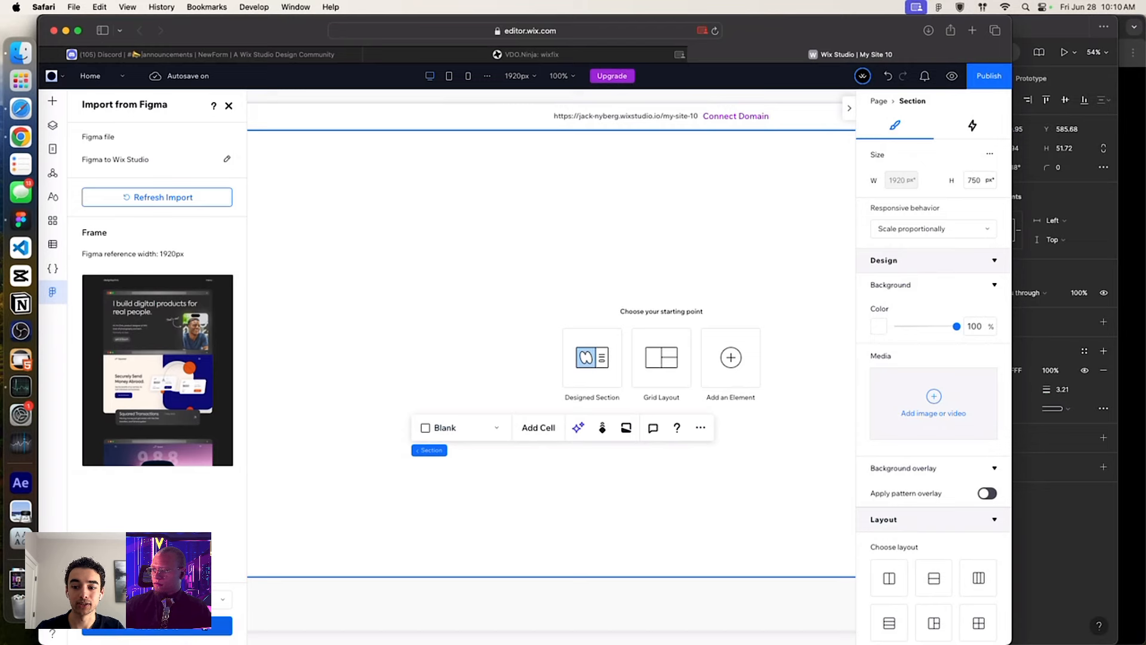
click(190, 600)
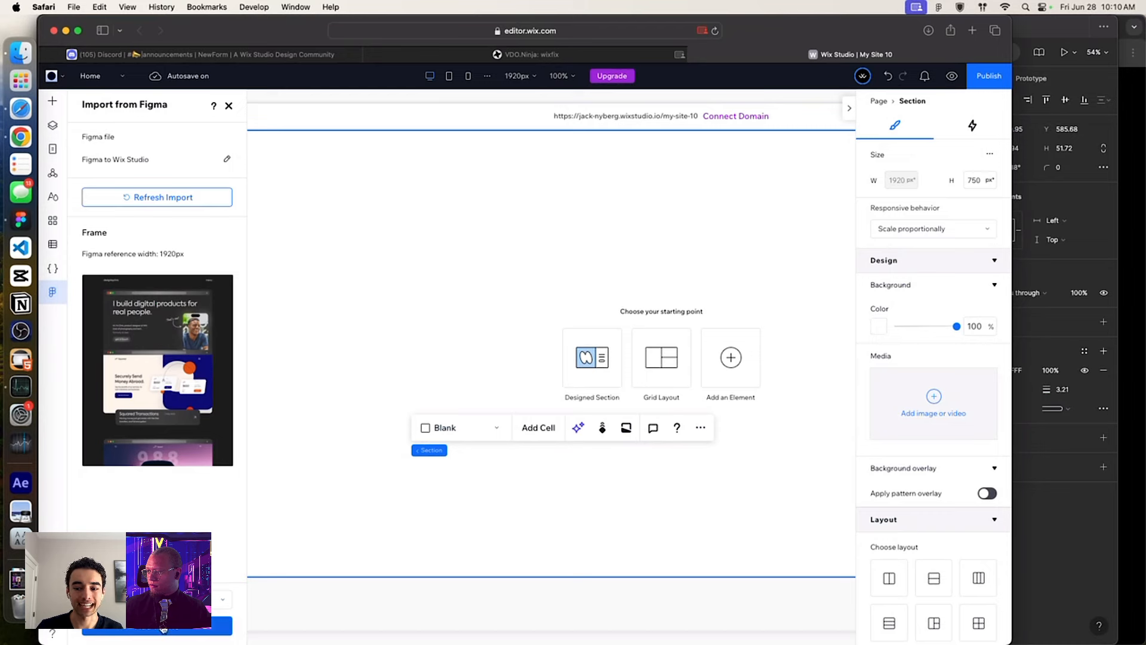
click(163, 627)
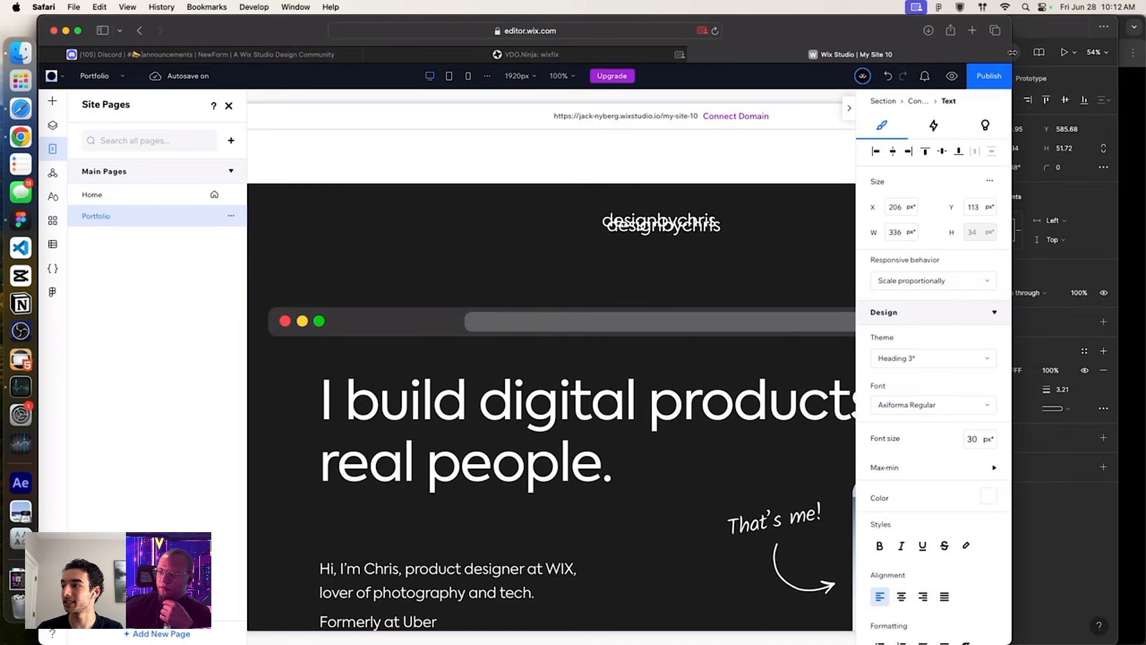
- Expand the browser to full screen with the inspector collapsed, and review the imported hero section of the Portfolio page
drag(1012, 56, 1145, 66)
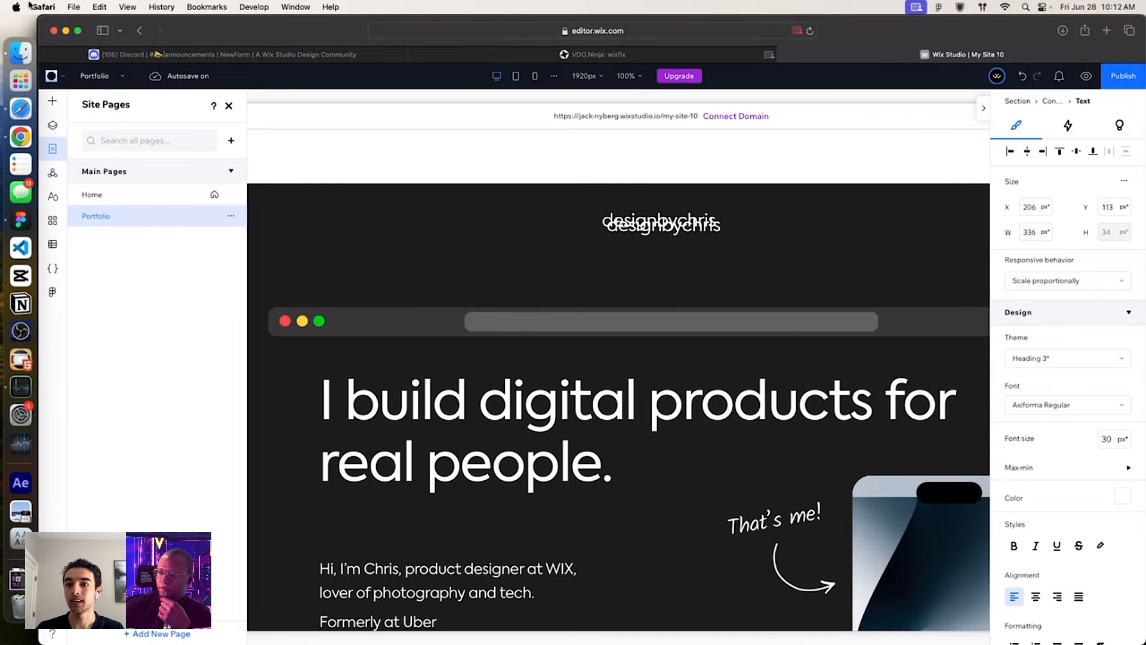
click(77, 32)
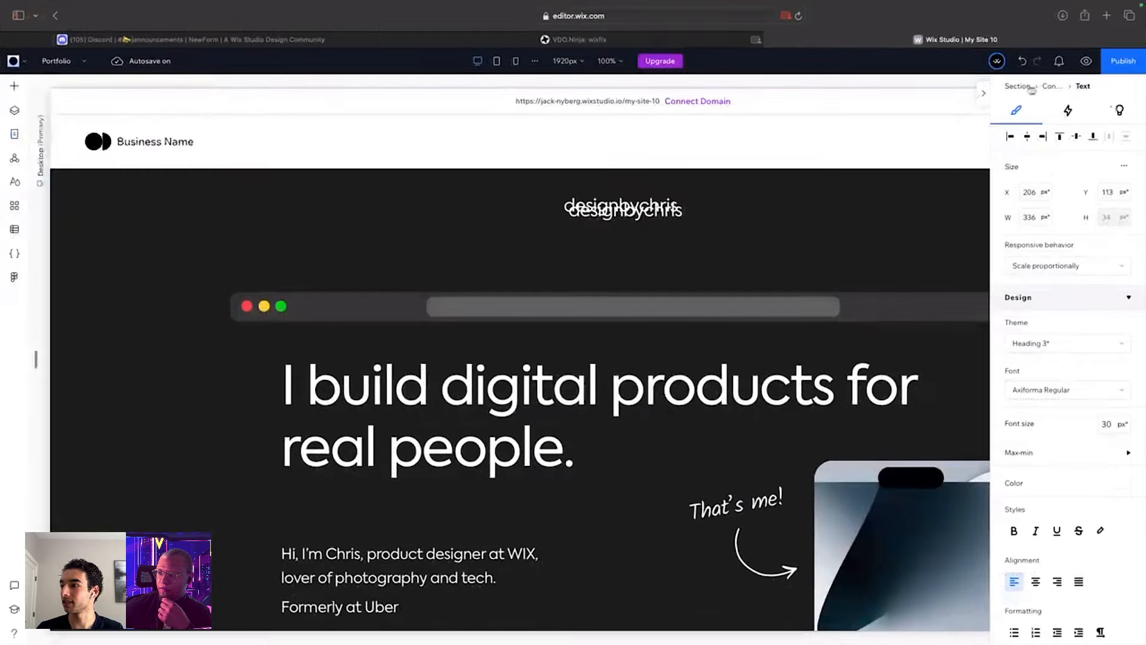
click(984, 94)
scroll(954, 399, down, 5)
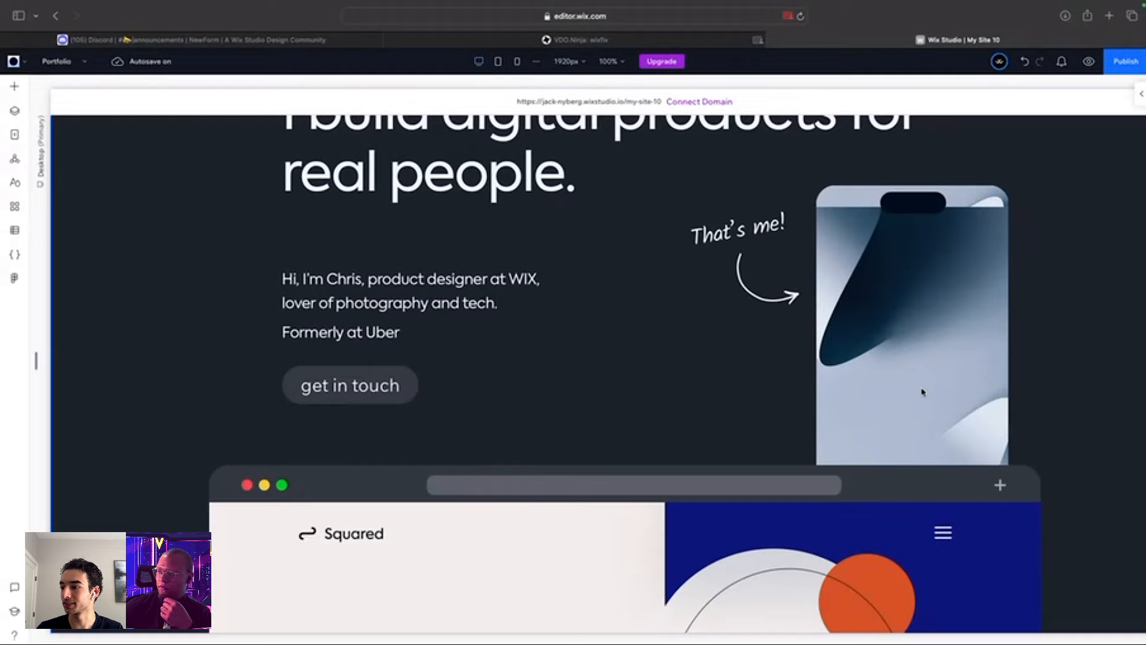
scroll(901, 373, up, 5)
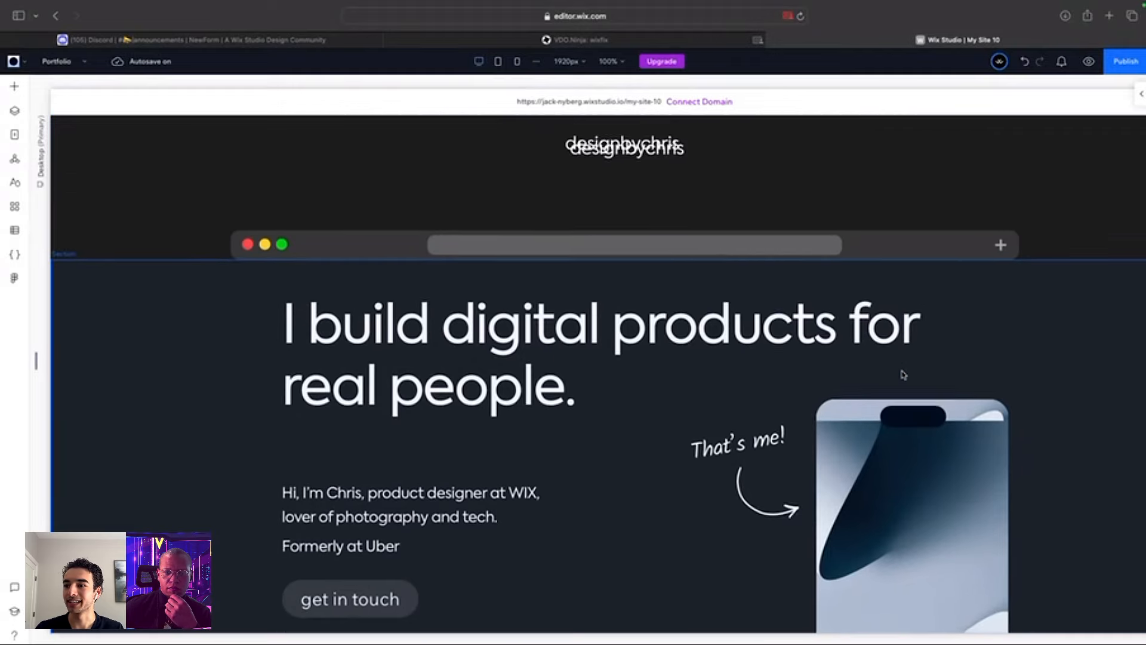
- Review the imported Portfolio page from the designbychris header through the project sections down to the footer
click(506, 149)
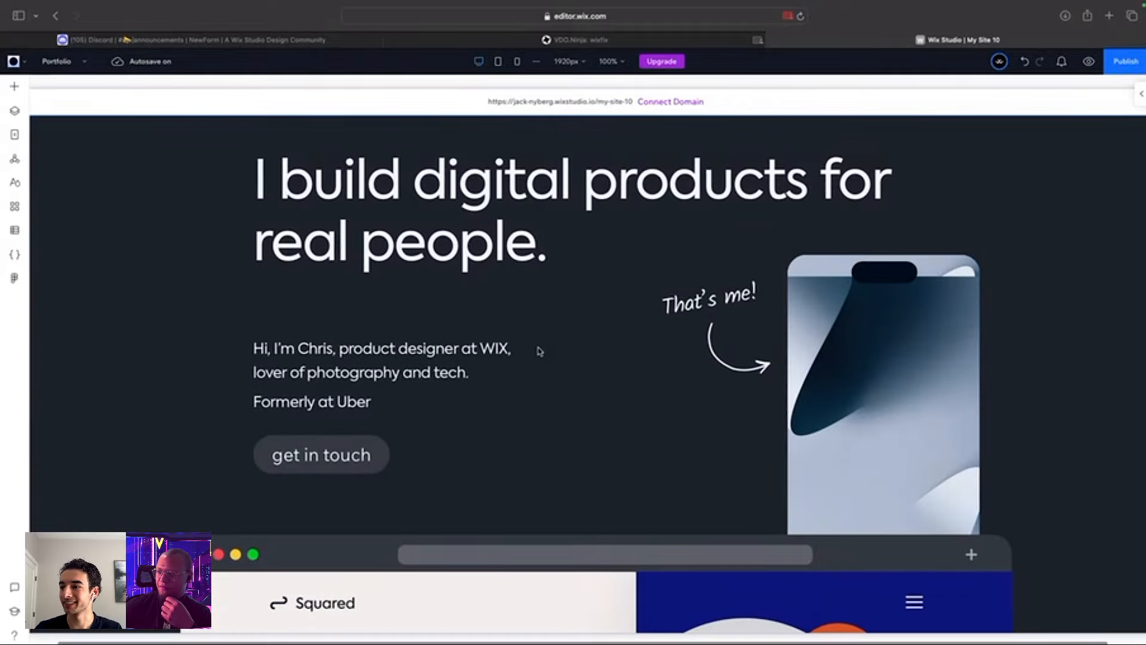
scroll(540, 351, up, 3)
scroll(539, 351, up, 2)
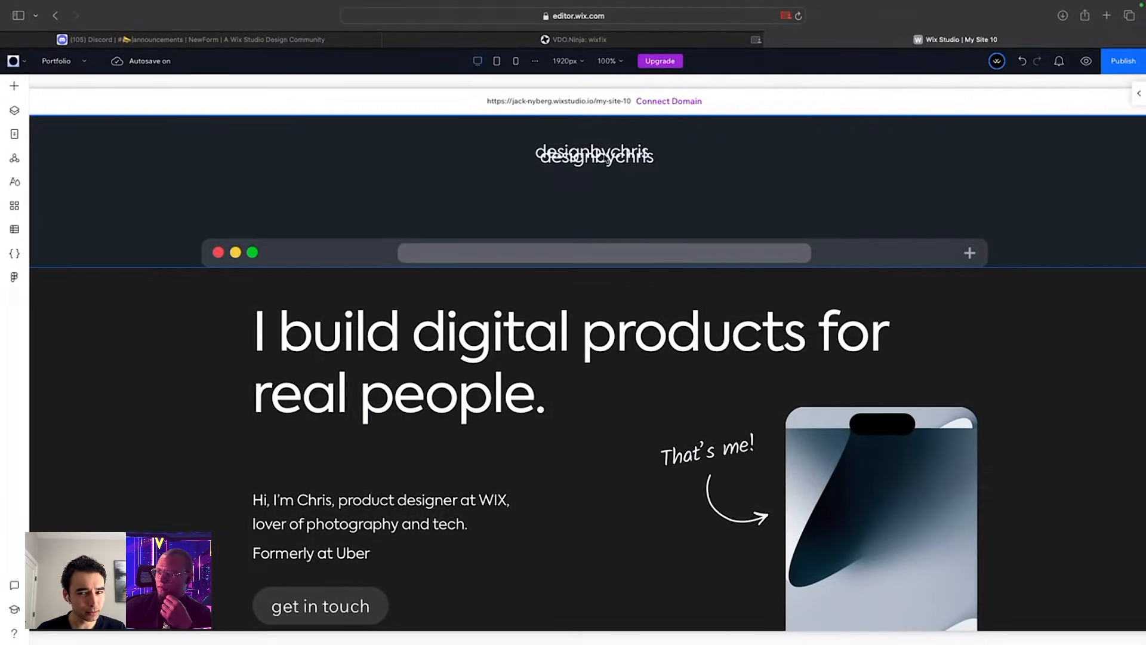
scroll(541, 296, down, 2)
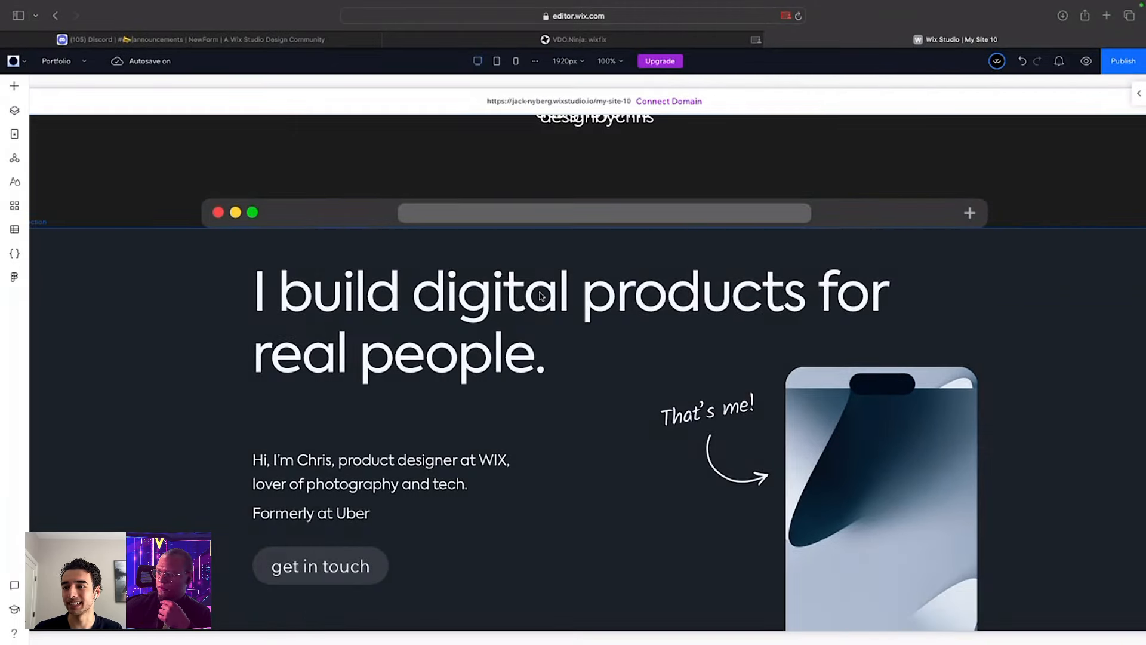
scroll(542, 296, down, 1)
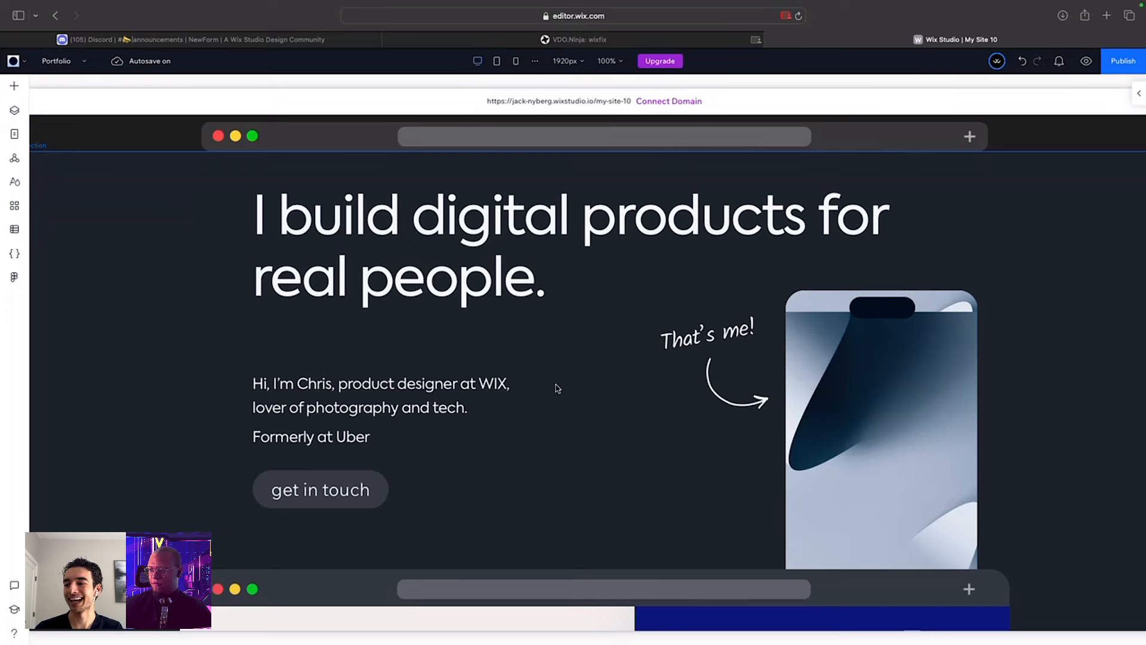
scroll(438, 283, down, 5)
scroll(438, 282, down, 10)
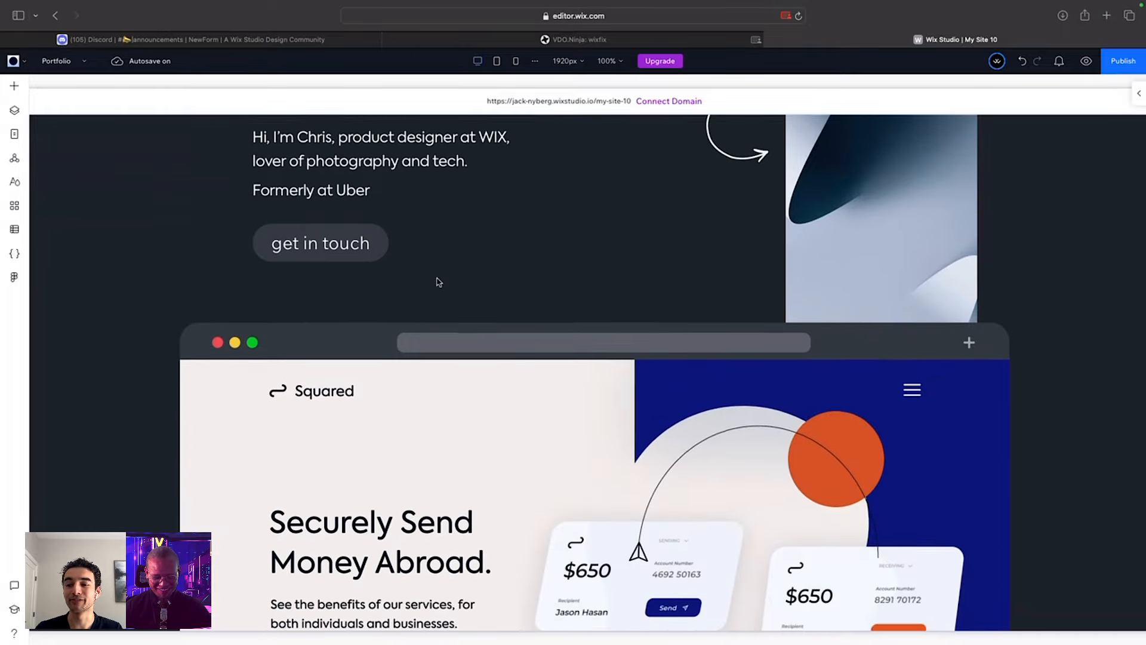
scroll(439, 282, down, 3)
scroll(438, 281, down, 15)
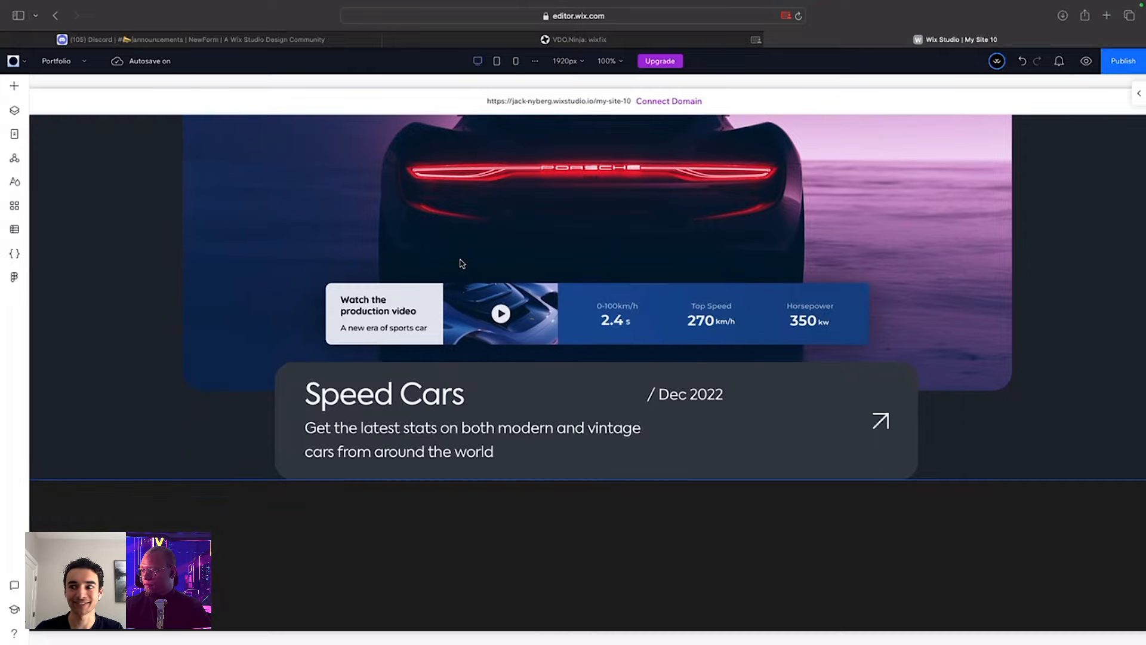
scroll(461, 263, down, 10)
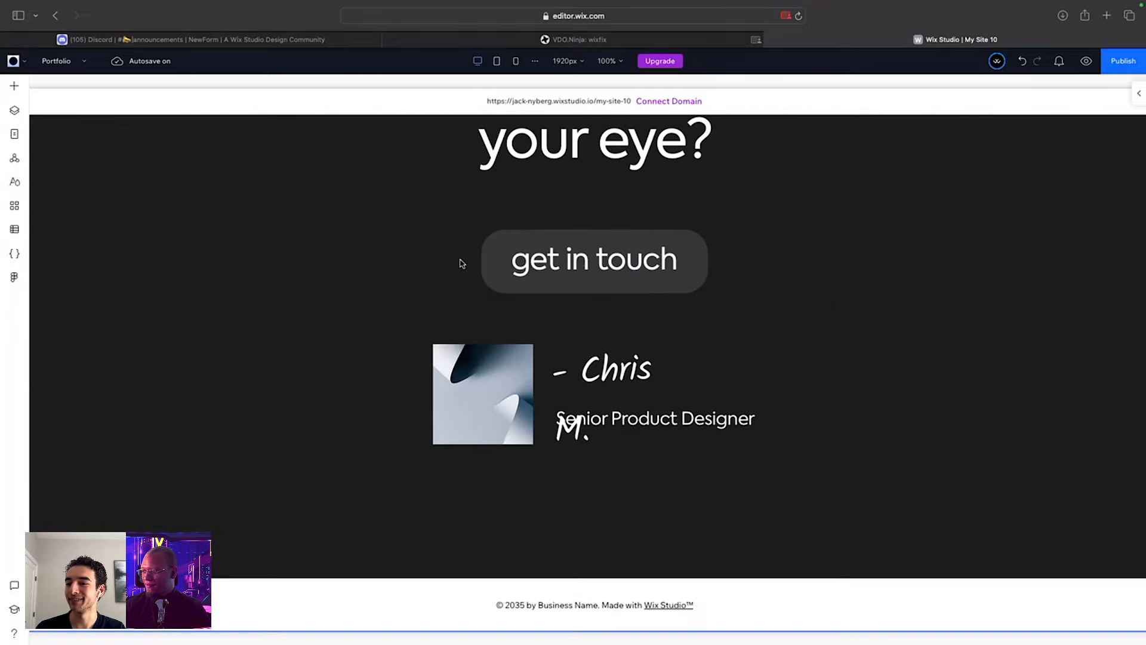
- Widen the handwritten signature text so it fits on one line, and move it above the Senior Product Designer line
click(614, 367)
drag(704, 399, 761, 404)
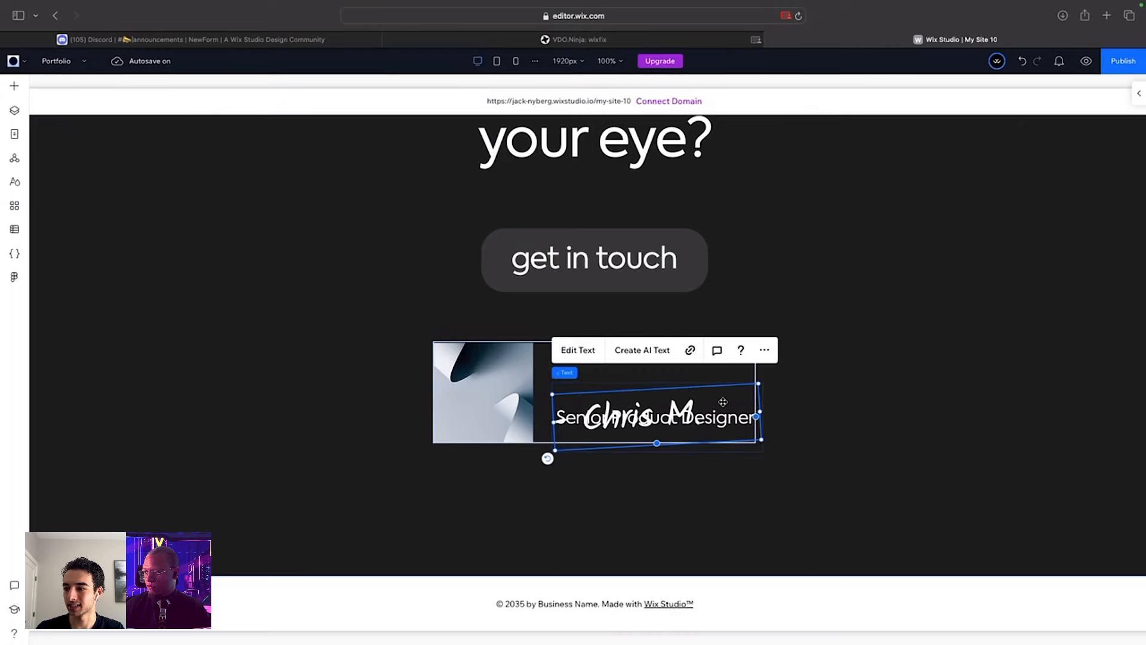
drag(655, 410, 657, 372)
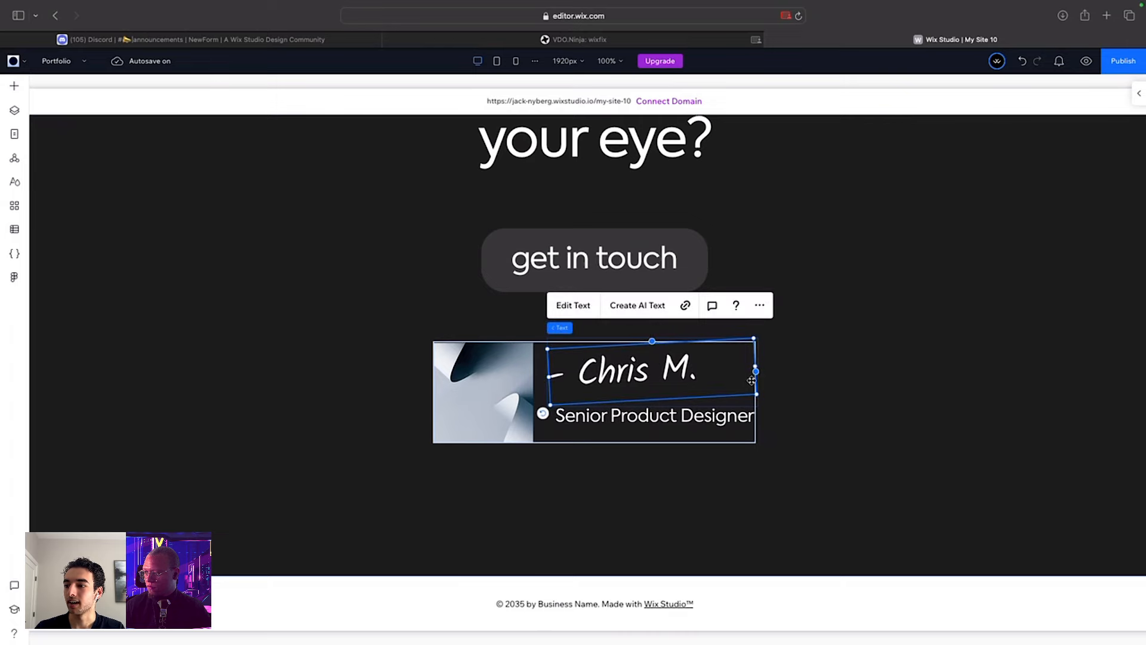
- Examine the text design and the docking and margin settings of the "Something catch your eye?" heading
scroll(630, 379, up, 5)
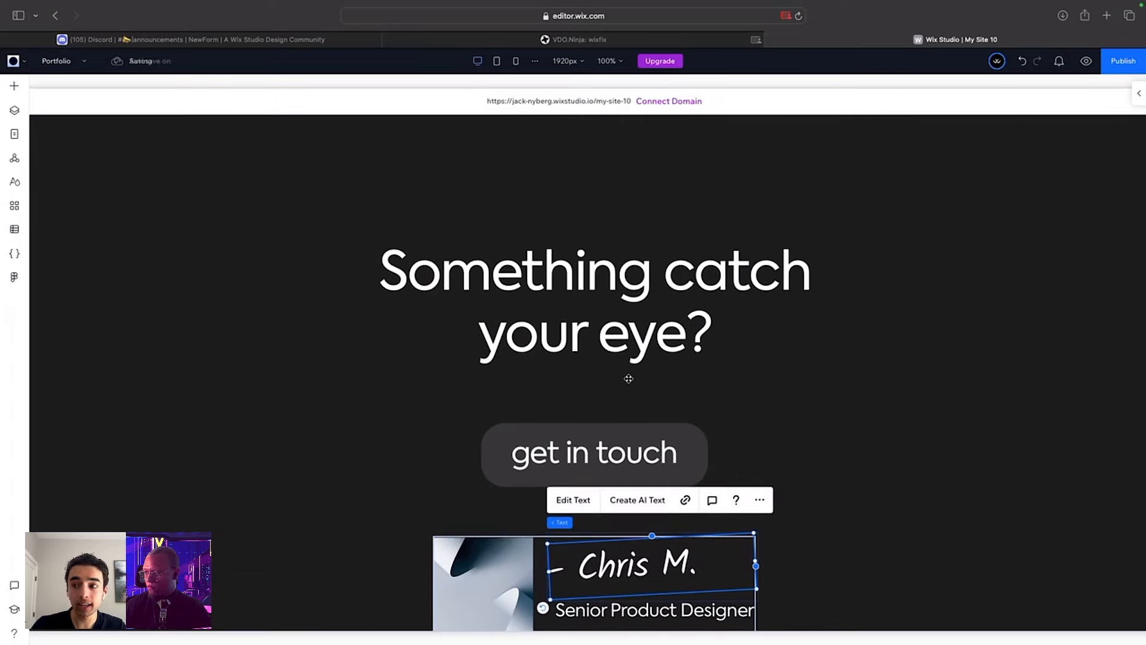
click(570, 290)
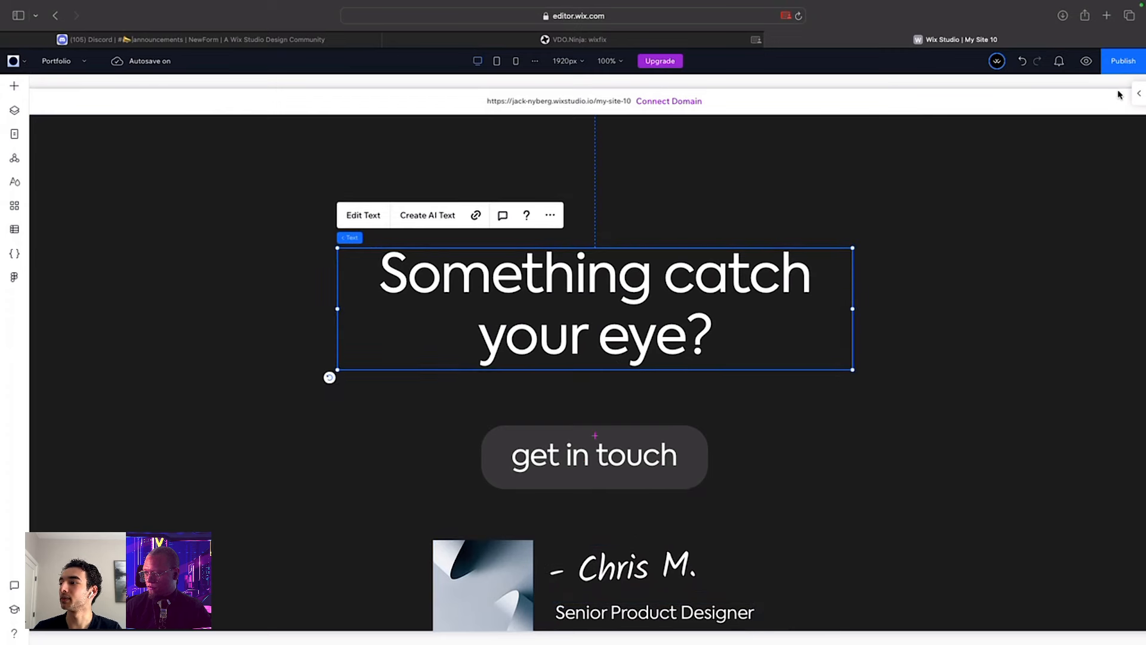
click(1140, 97)
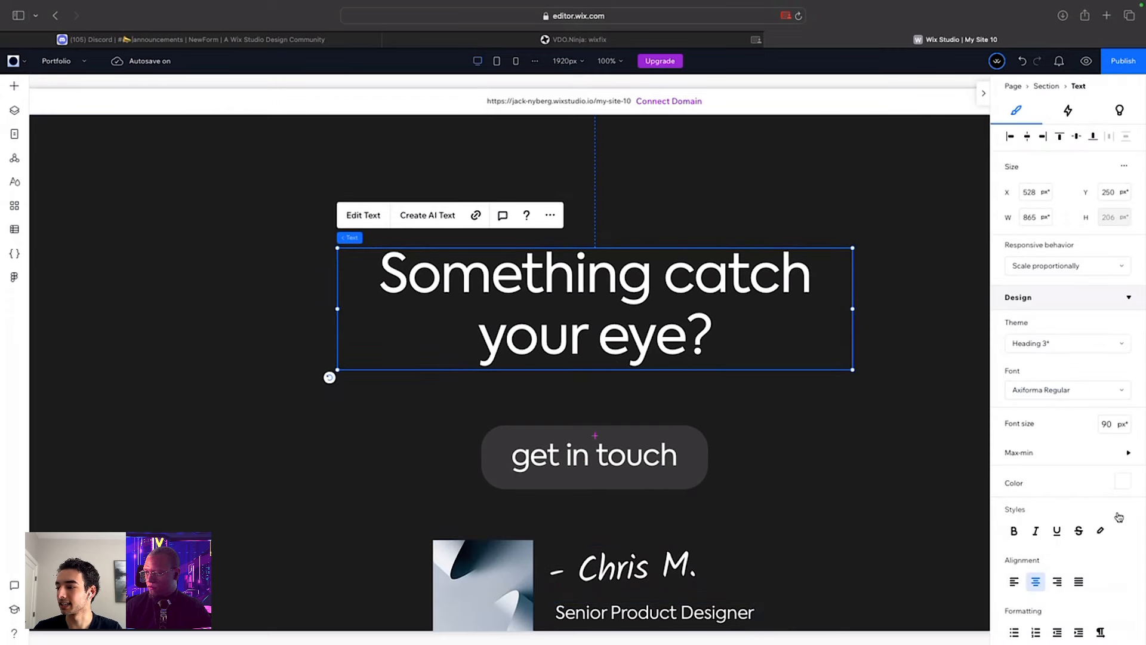
scroll(1116, 519, down, 5)
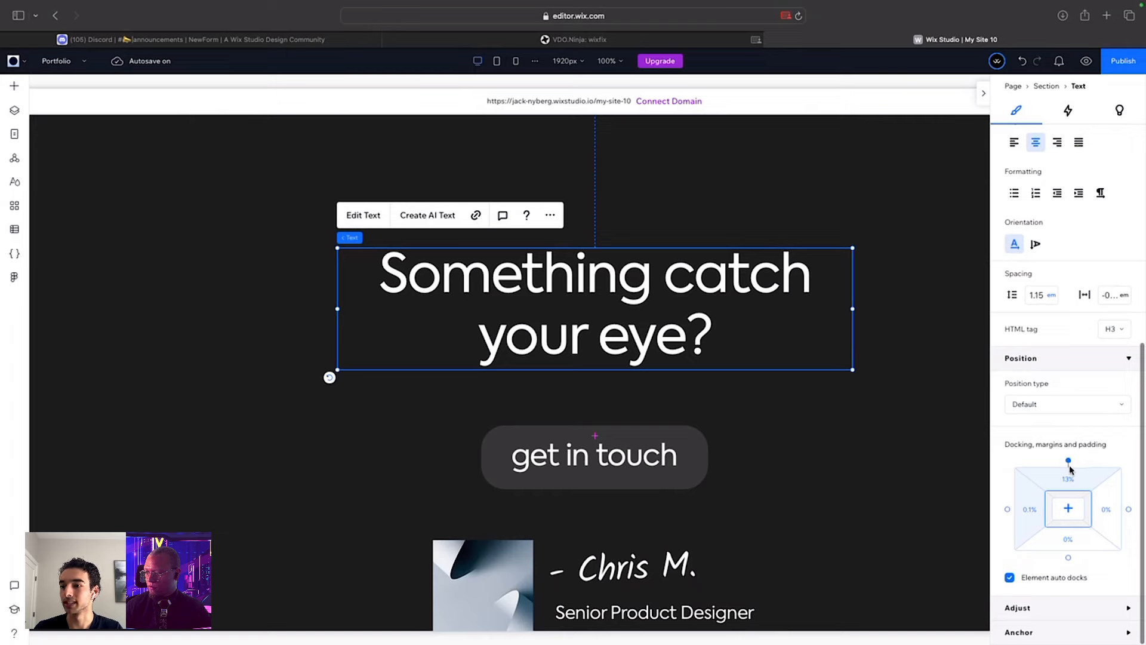
scroll(607, 174, up, 2)
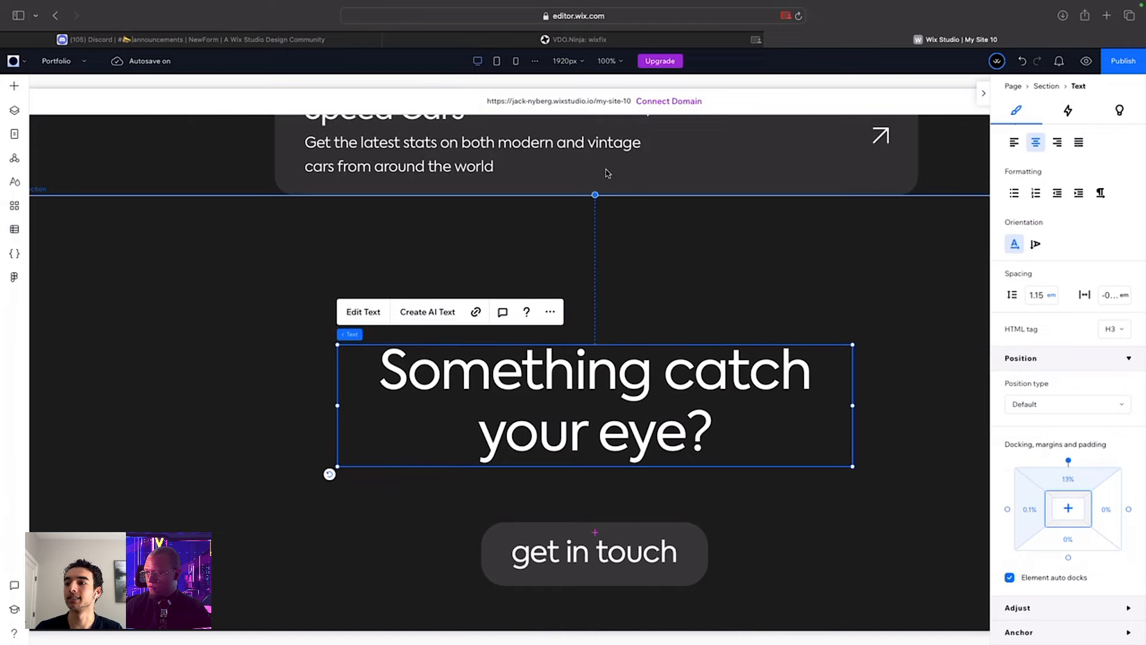
scroll(638, 344, down, 3)
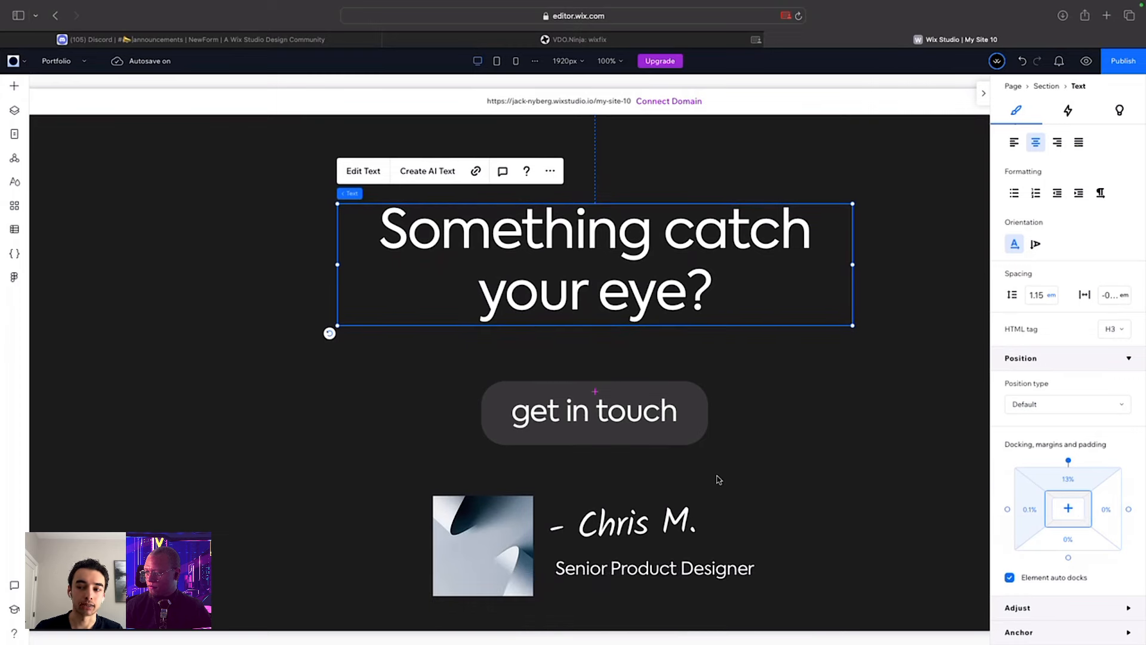
- Select the container with the overlapping designbychris text in the page's header section
scroll(718, 479, up, 10)
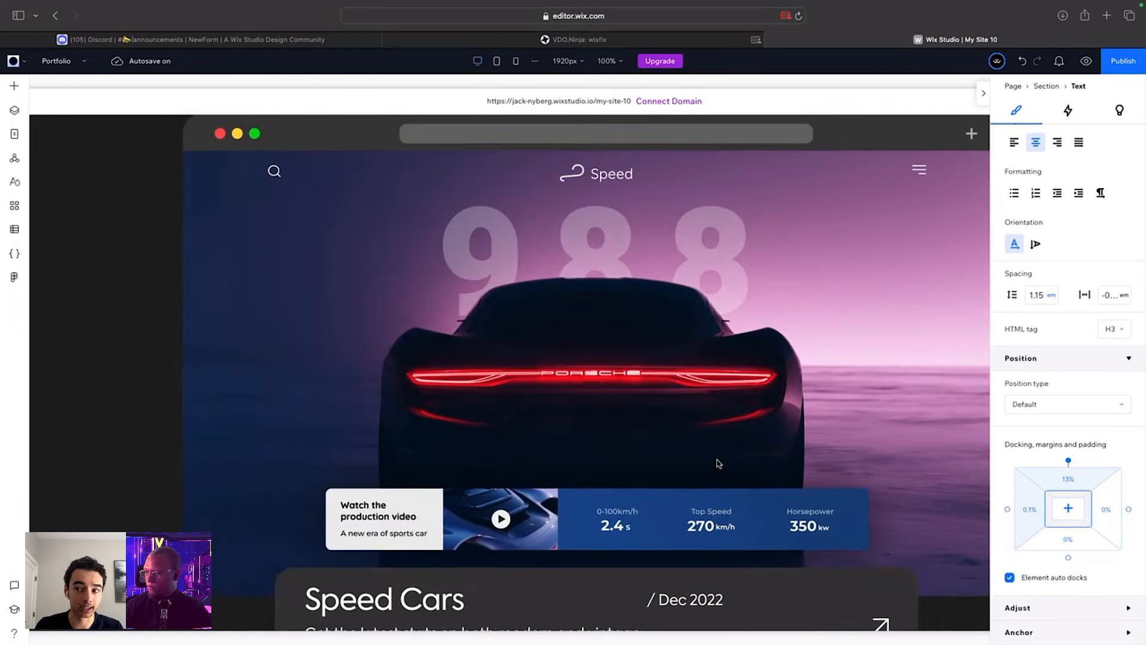
scroll(717, 463, up, 15)
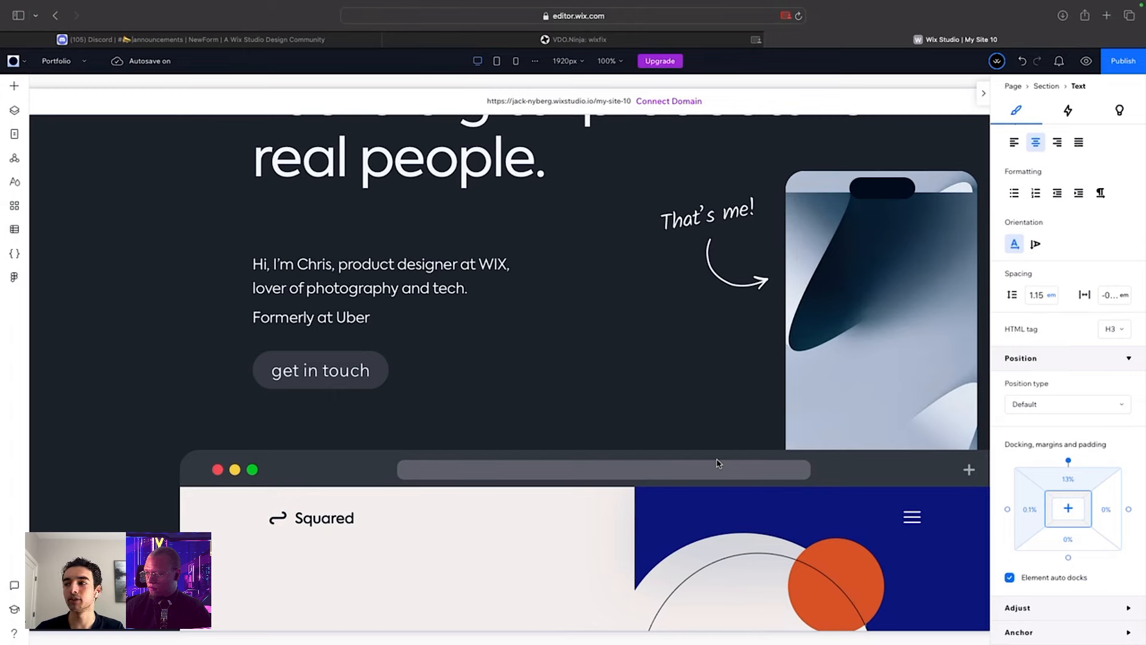
scroll(717, 464, up, 4)
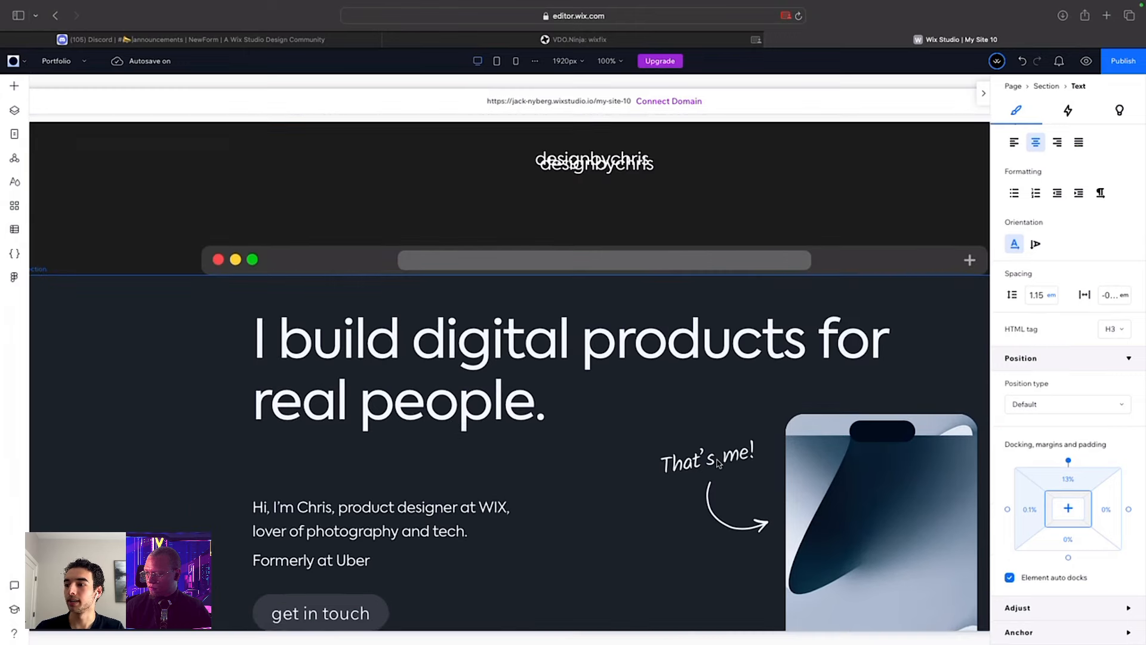
click(600, 171)
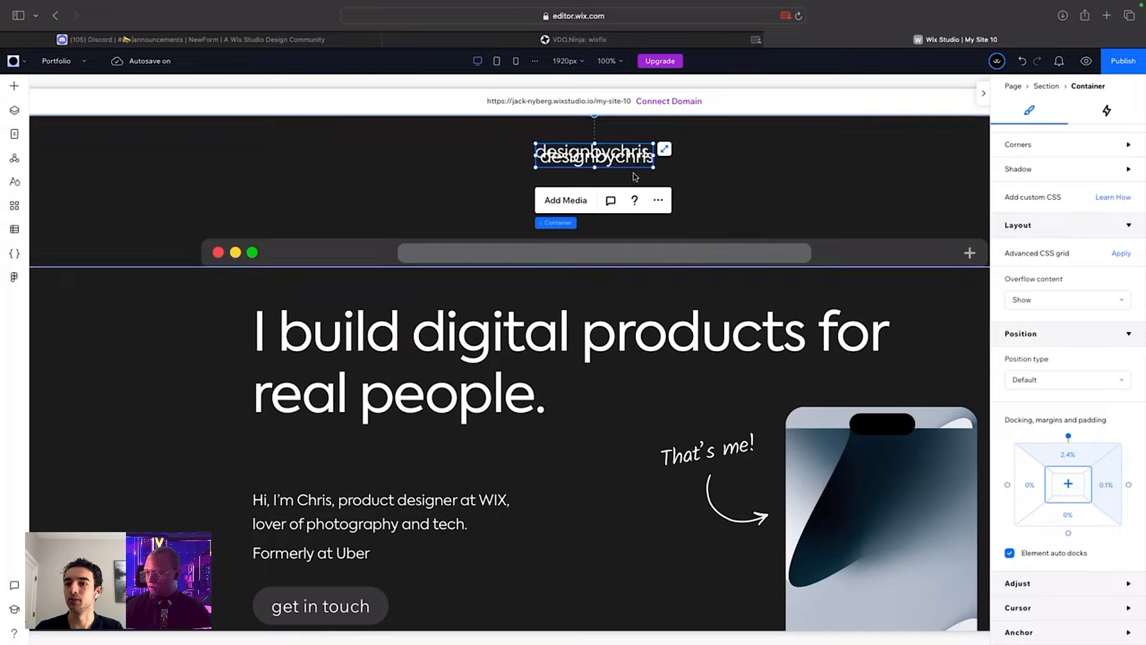
- Switch to Figma and select the centred designbychris logo group in the original Portfolio frame
key(ctrl+Up)
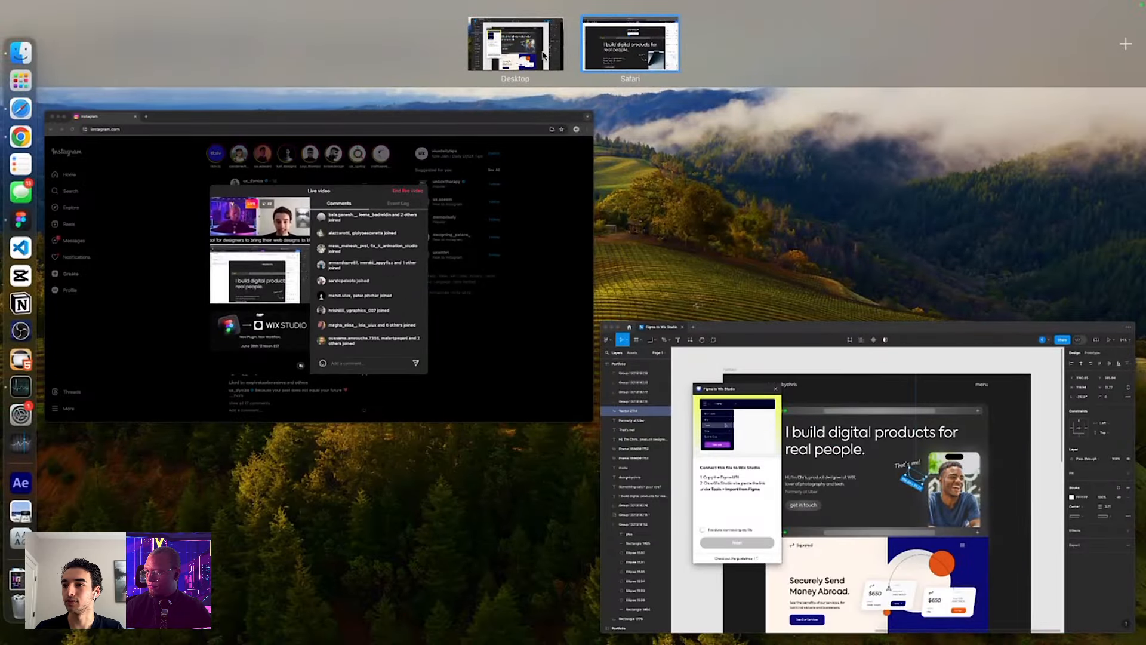
key(ctrl+Up)
click(392, 151)
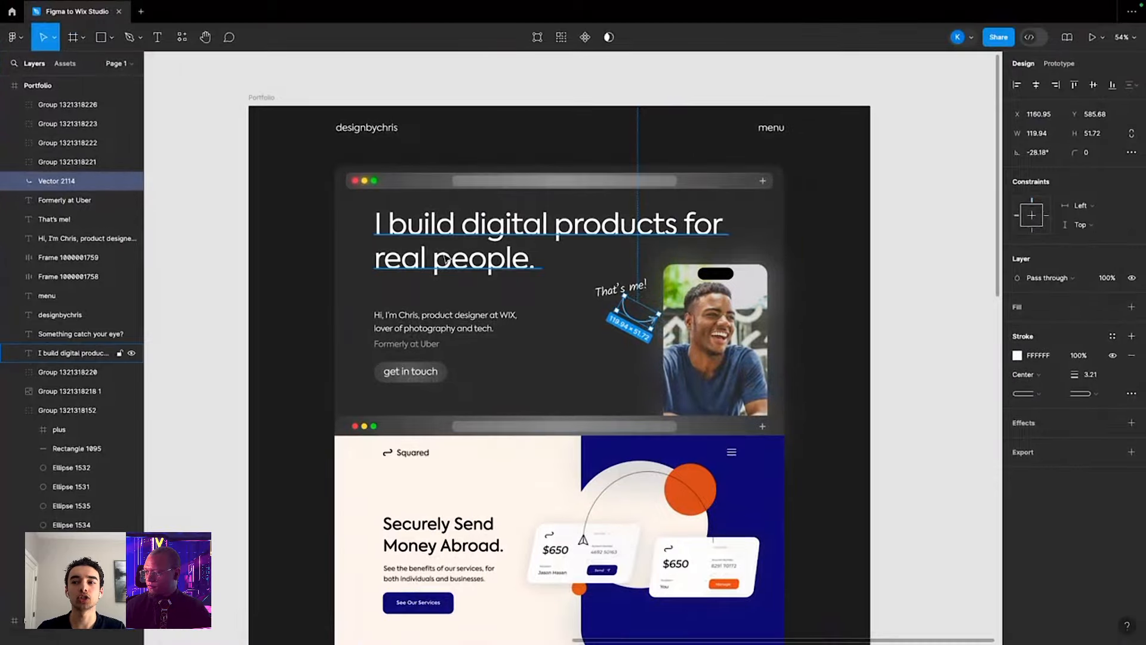
scroll(554, 274, right, 5)
scroll(556, 280, down, 5)
scroll(555, 279, left, 5)
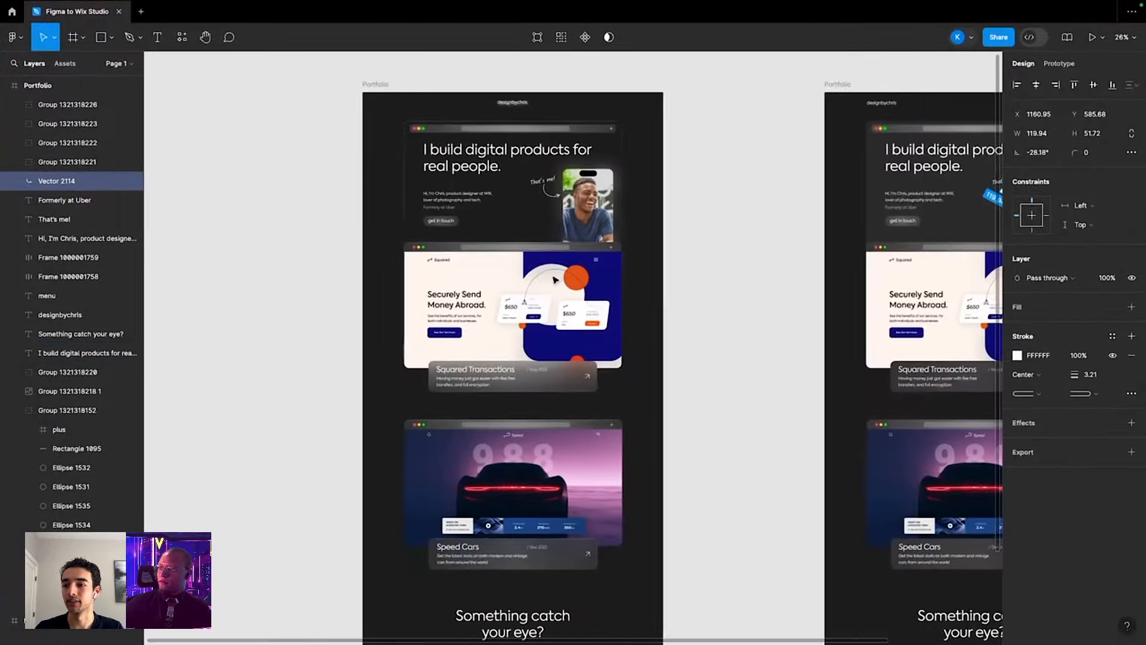
scroll(555, 279, up, 10)
click(556, 282)
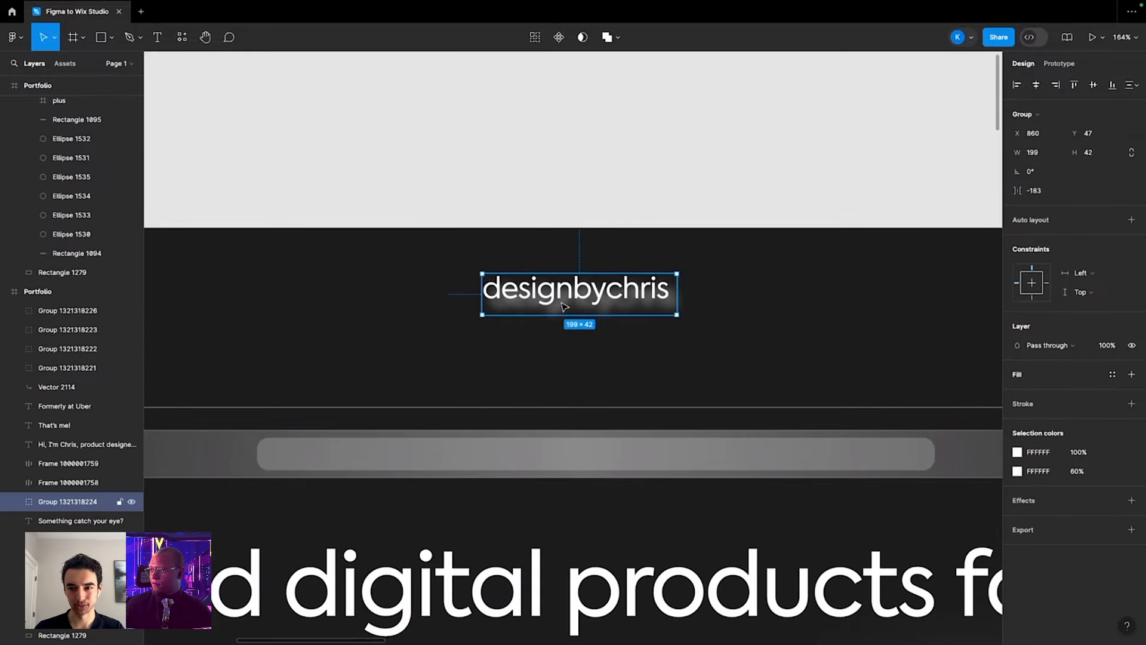
- Shift the designbychris group slightly, ungroup it, and pull the sharp text away from its blurred copy
drag(581, 300, 519, 329)
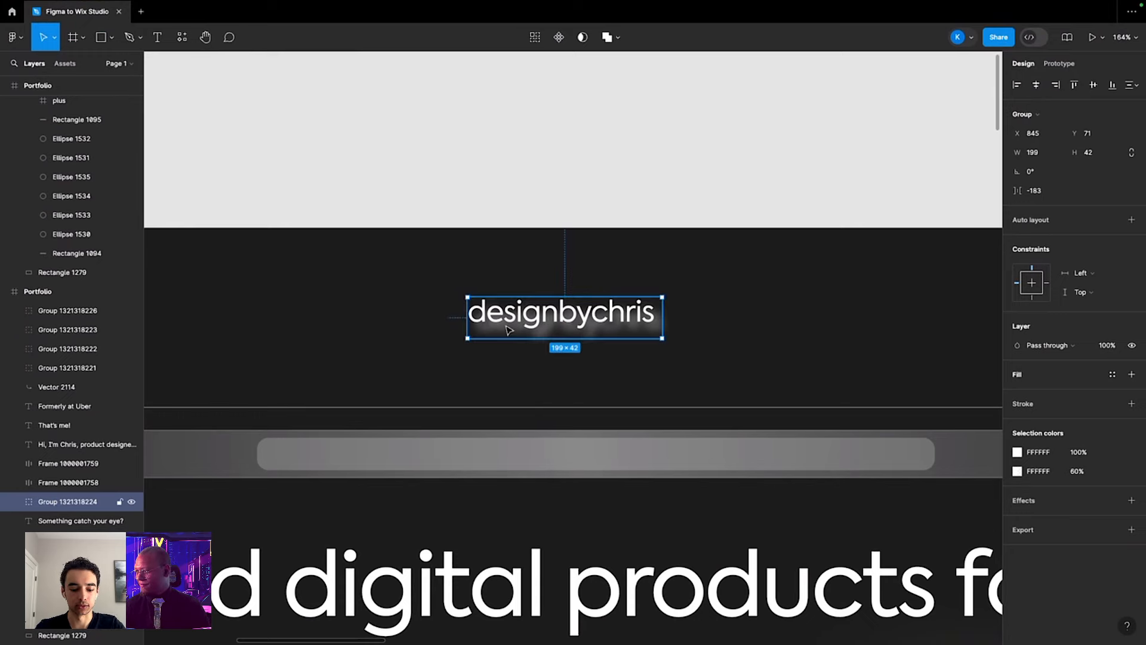
key(ctrl+shift+g)
click(525, 302)
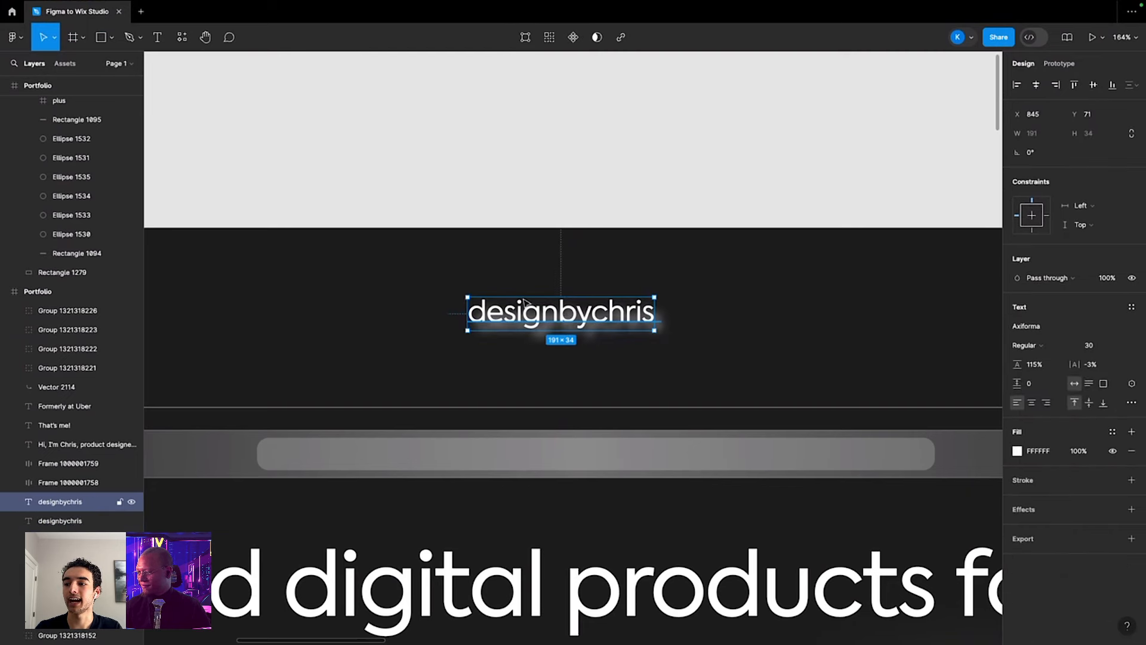
drag(525, 303, 479, 254)
- Inspect the blurred designbychris copy, and move the sharp text back over it
click(562, 330)
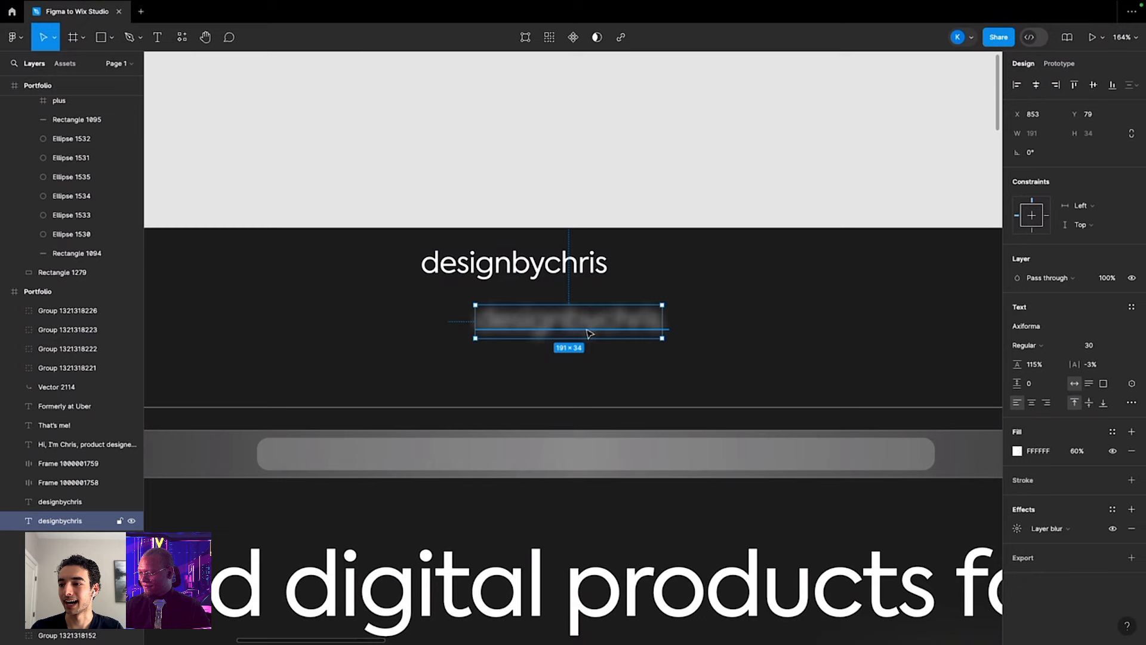
click(523, 254)
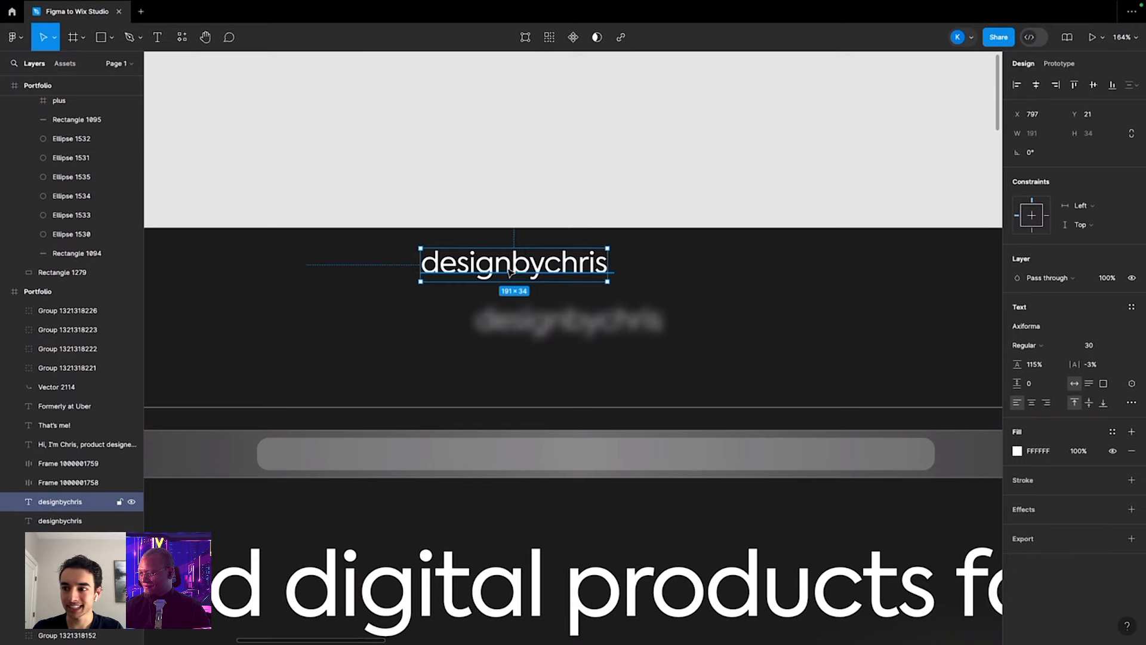
drag(508, 274, 556, 323)
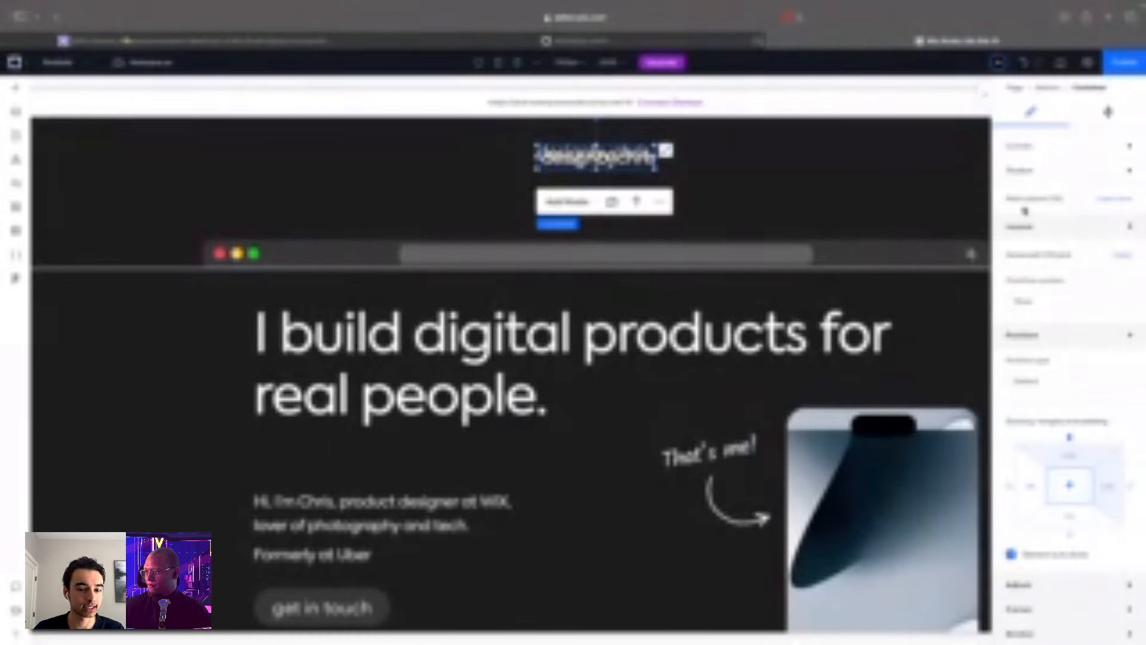
- In the Wix Studio editor, show the layers and delete the duplicate designbychris text inside the header's logo container
click(867, 233)
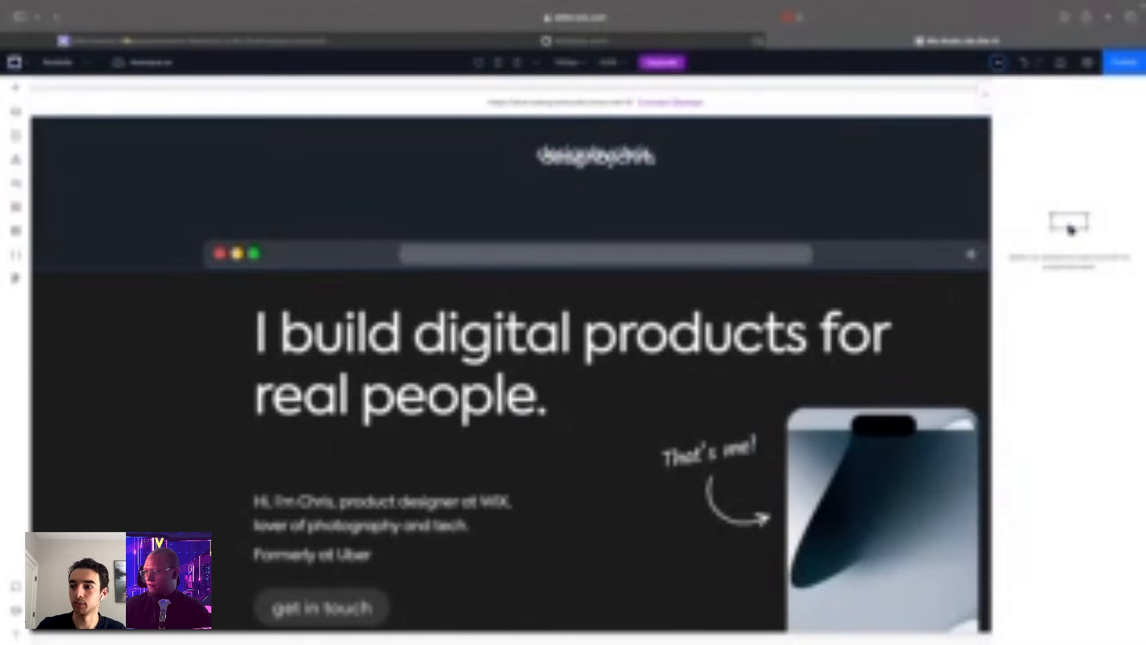
key(super+z)
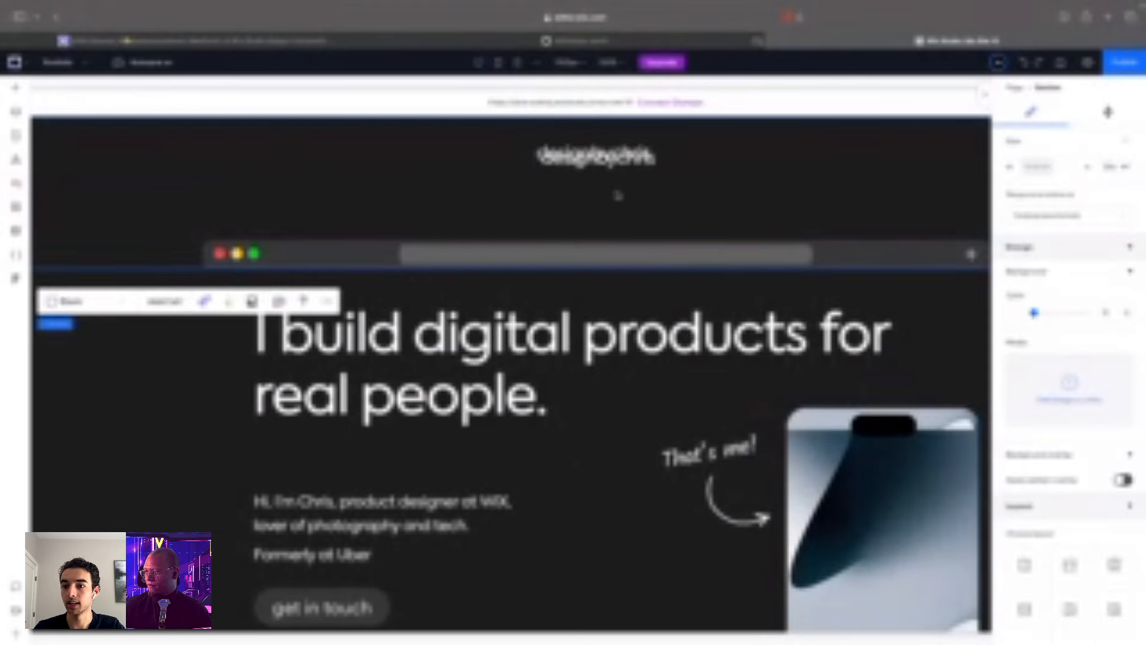
click(591, 156)
click(16, 111)
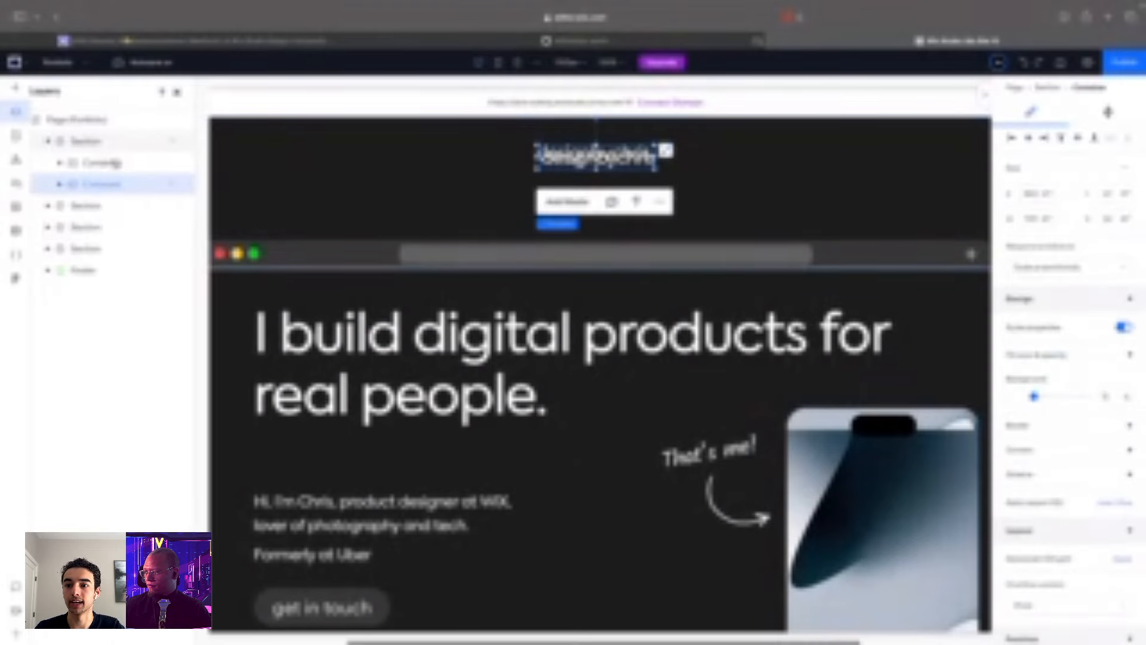
click(74, 184)
click(125, 205)
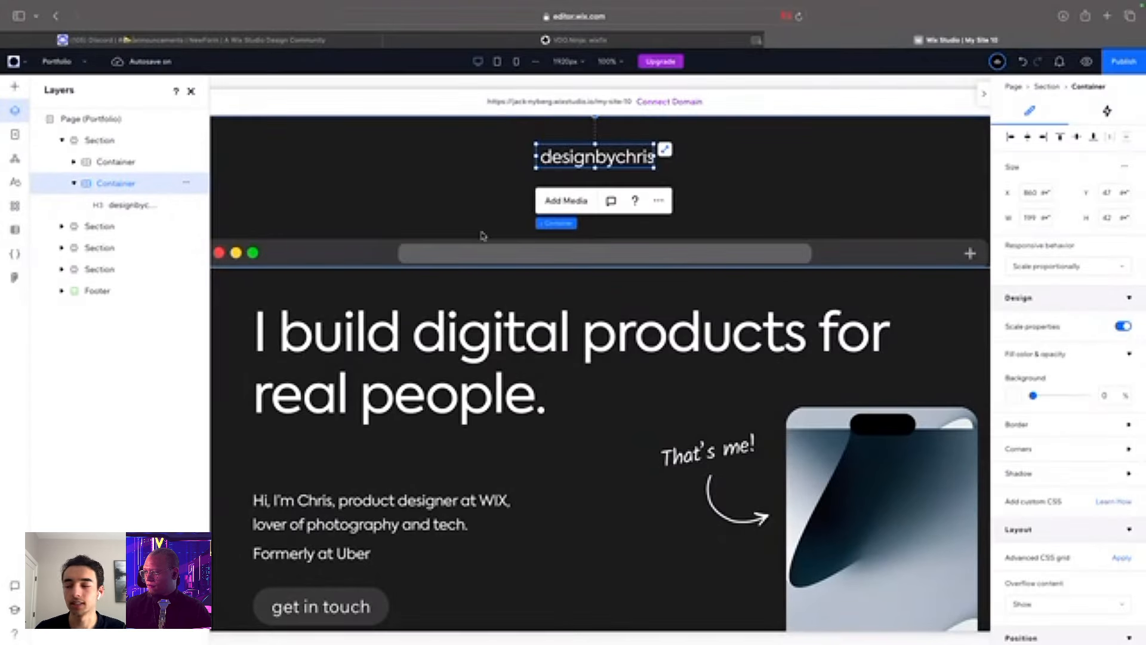
- Expand the hero section's phone mockup containers in the layers and select the second, larger wallpaper image nested inside
click(618, 401)
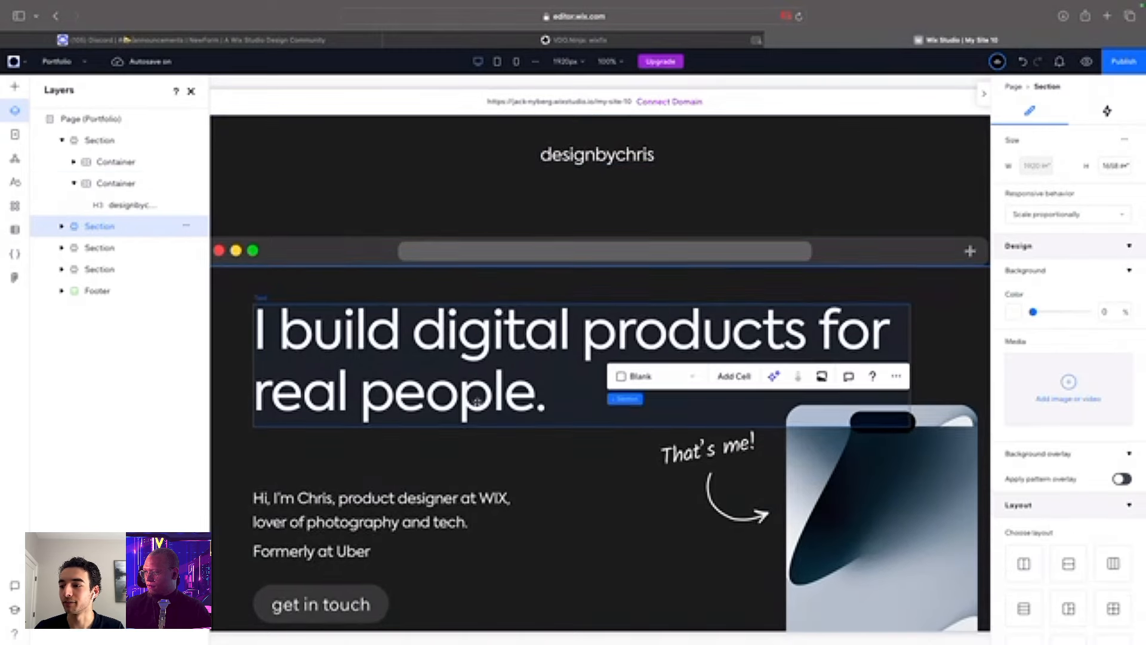
scroll(478, 402, down, 3)
click(875, 394)
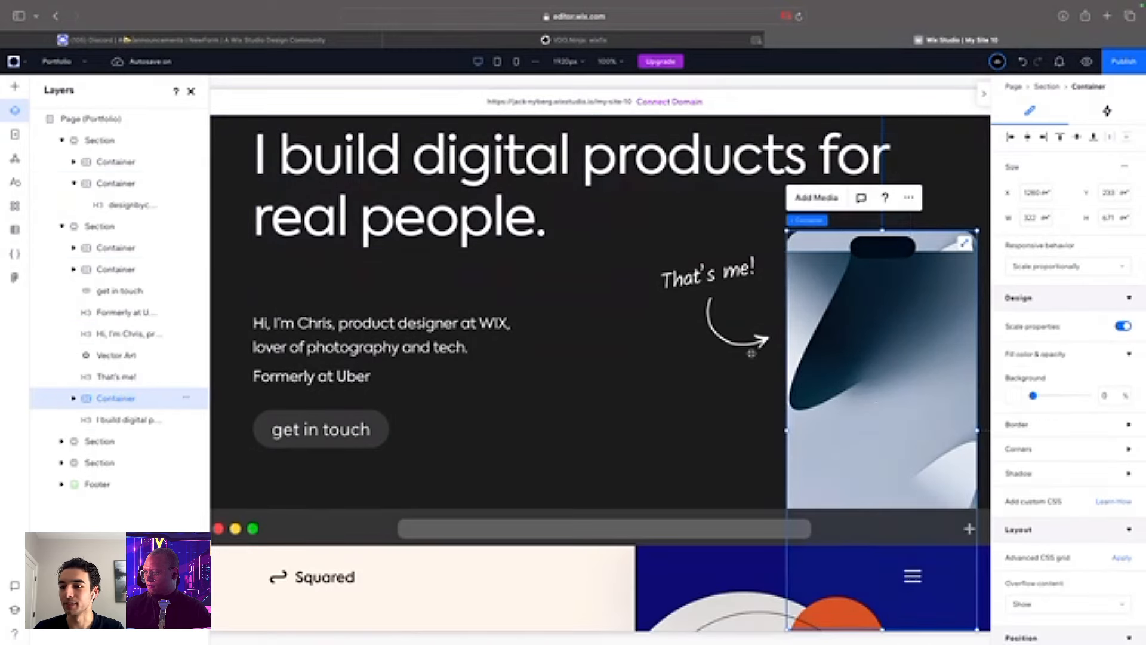
click(73, 399)
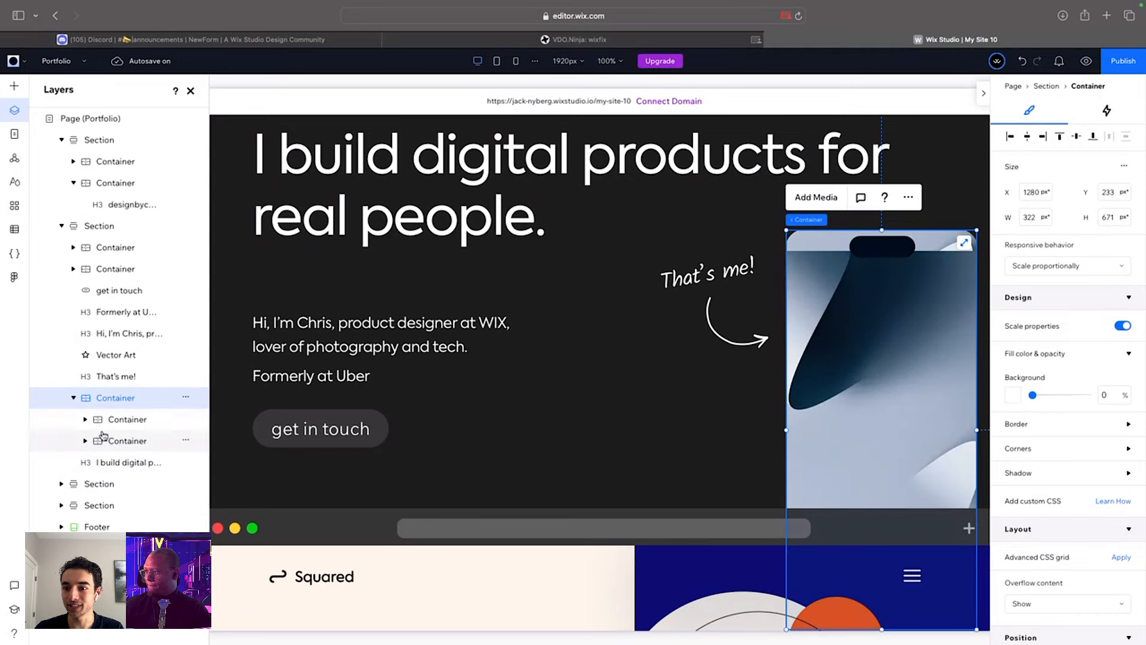
click(86, 420)
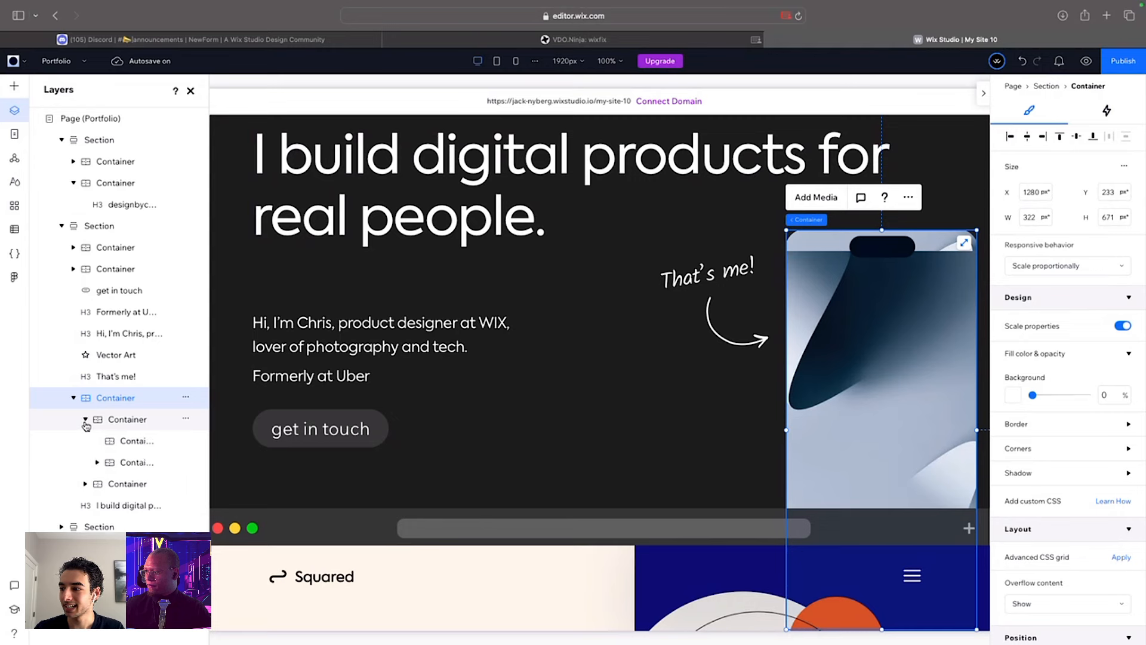
click(112, 445)
click(99, 463)
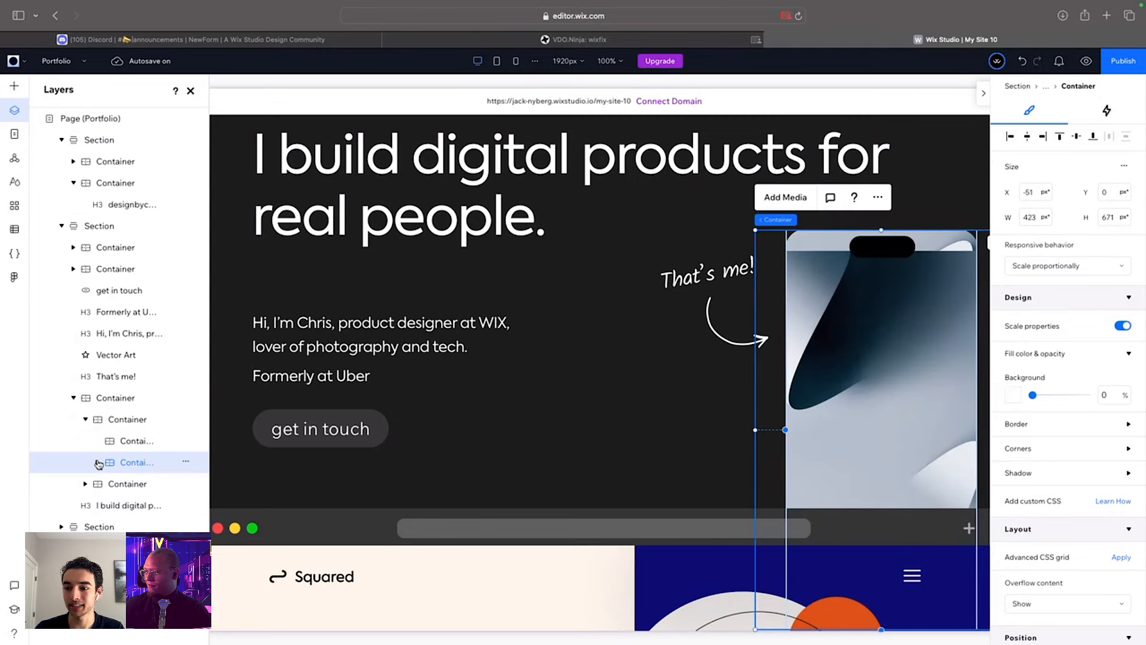
click(98, 463)
click(126, 484)
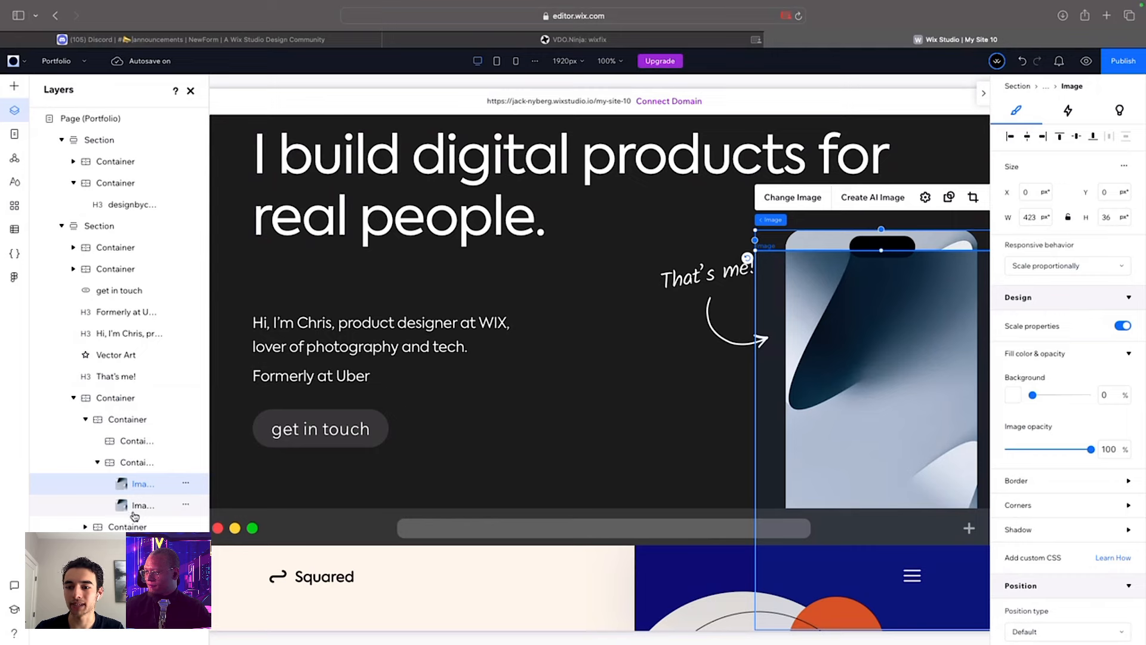
click(136, 506)
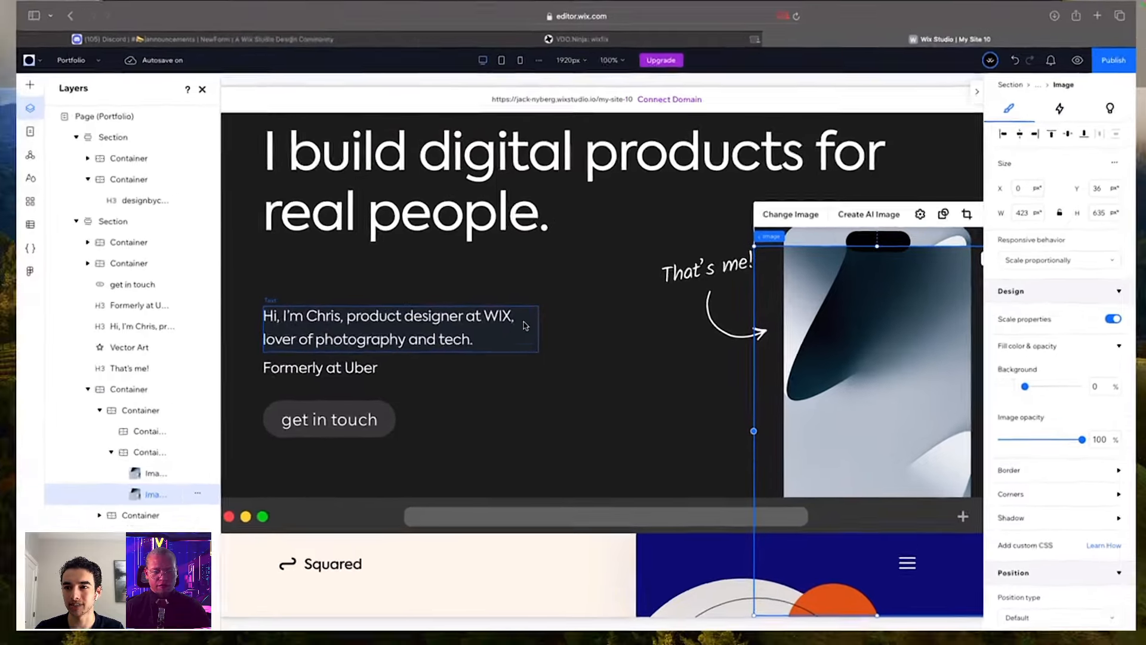
- Switch to Figma and select the phone-shaped portrait photo group beside "That's me!" in the Portfolio frame
key(ctrl+Up)
click(577, 49)
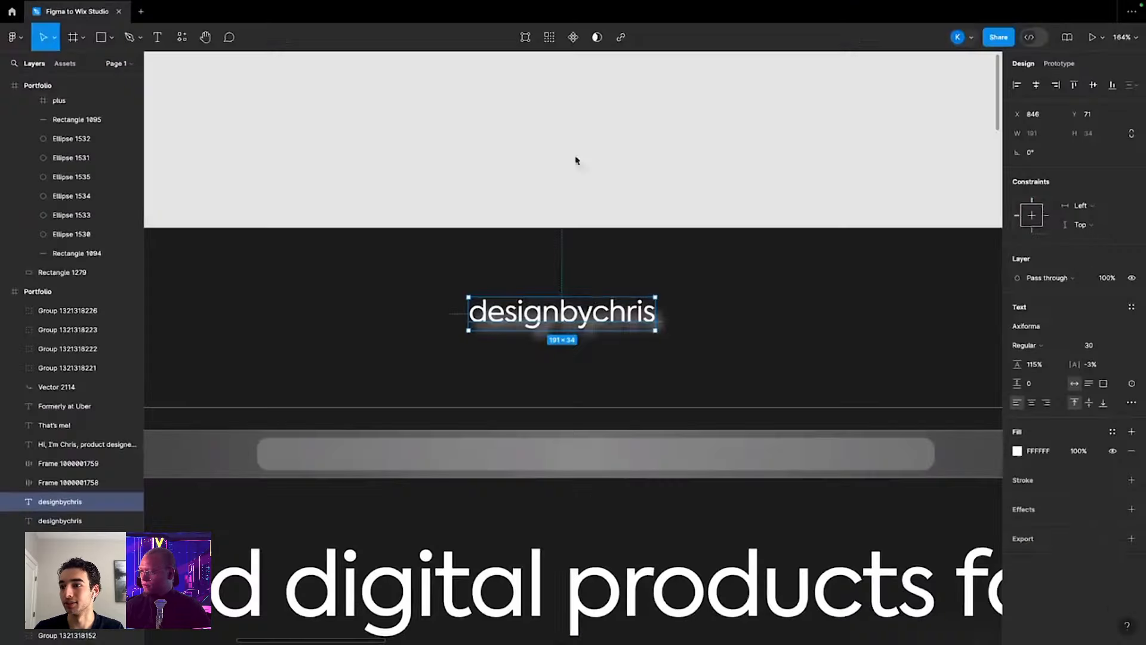
scroll(596, 300, down, 3)
scroll(599, 301, down, 7)
scroll(599, 301, right, 6)
click(471, 264)
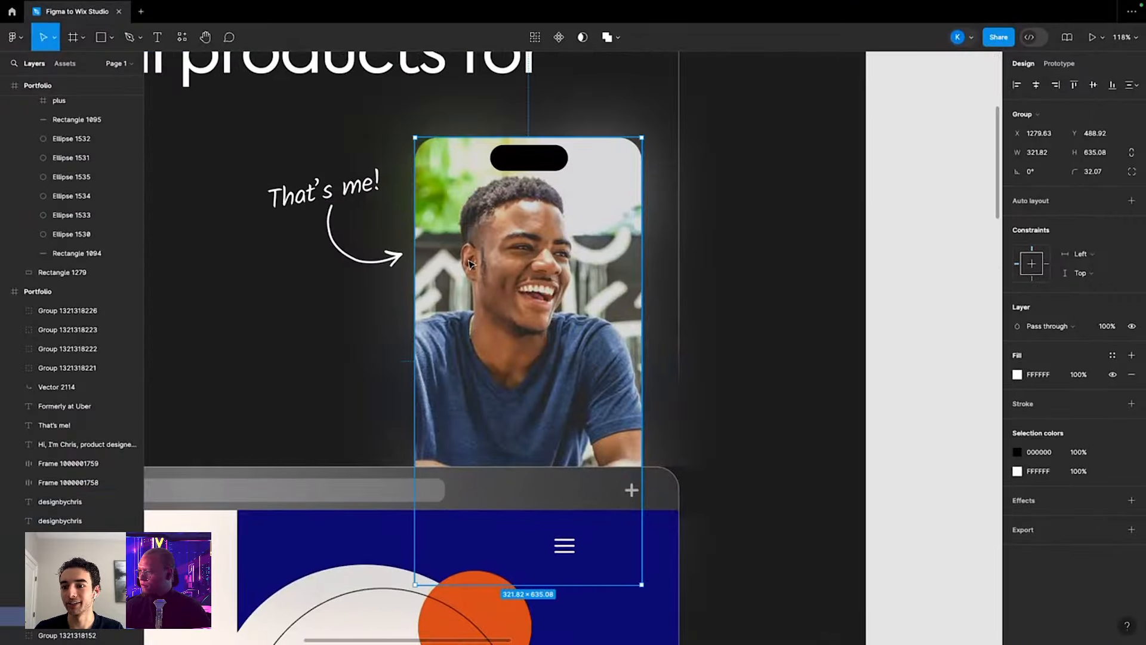
- Export the portrait phone group as a 1x PNG named "Group 13211318218.png" in Downloads
click(1131, 529)
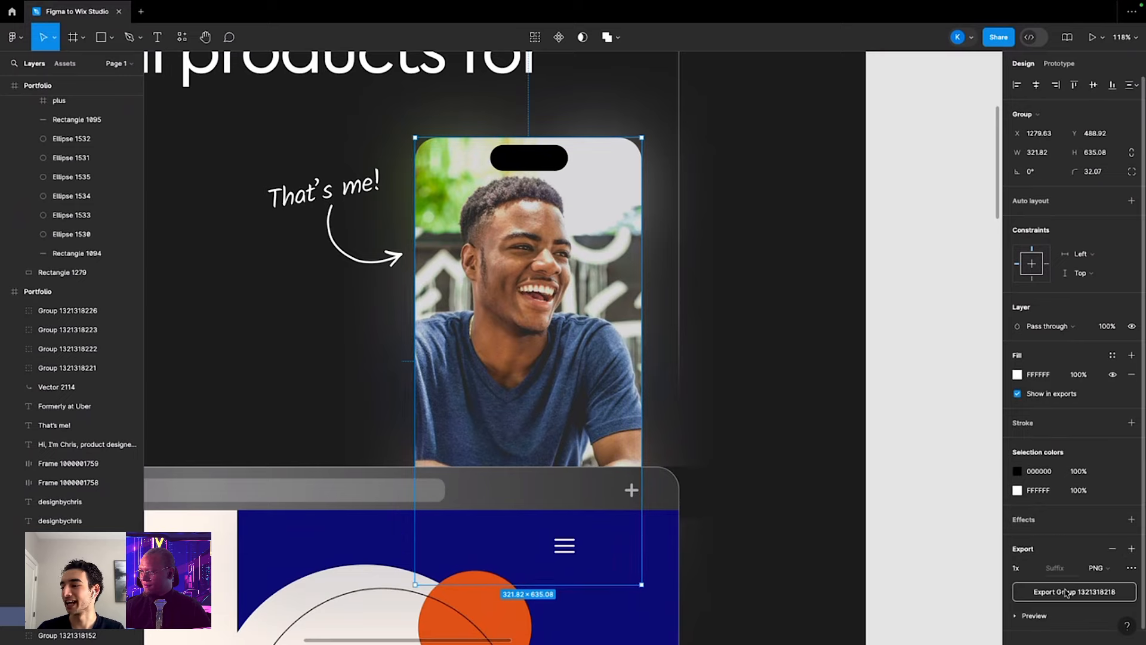
click(1066, 592)
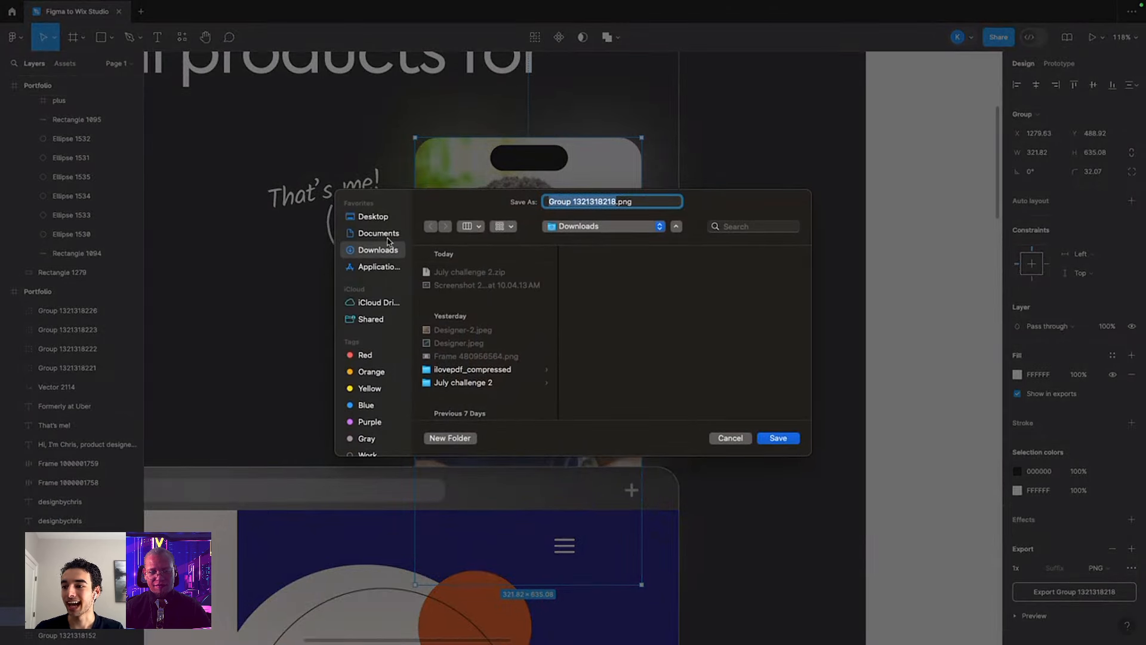
click(778, 438)
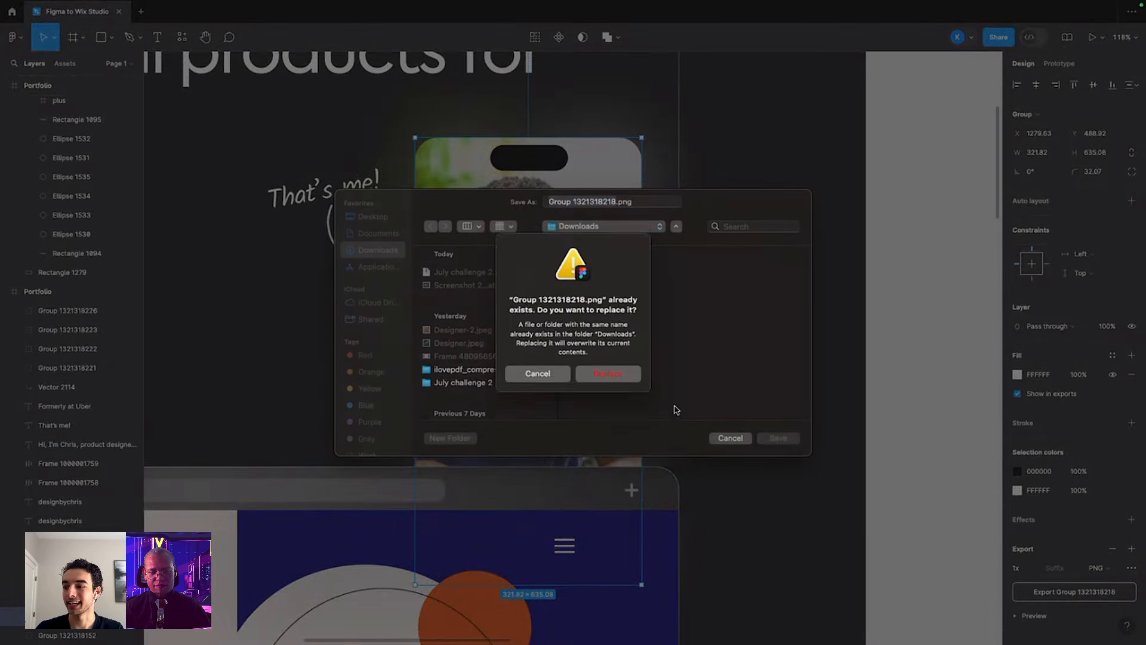
click(545, 378)
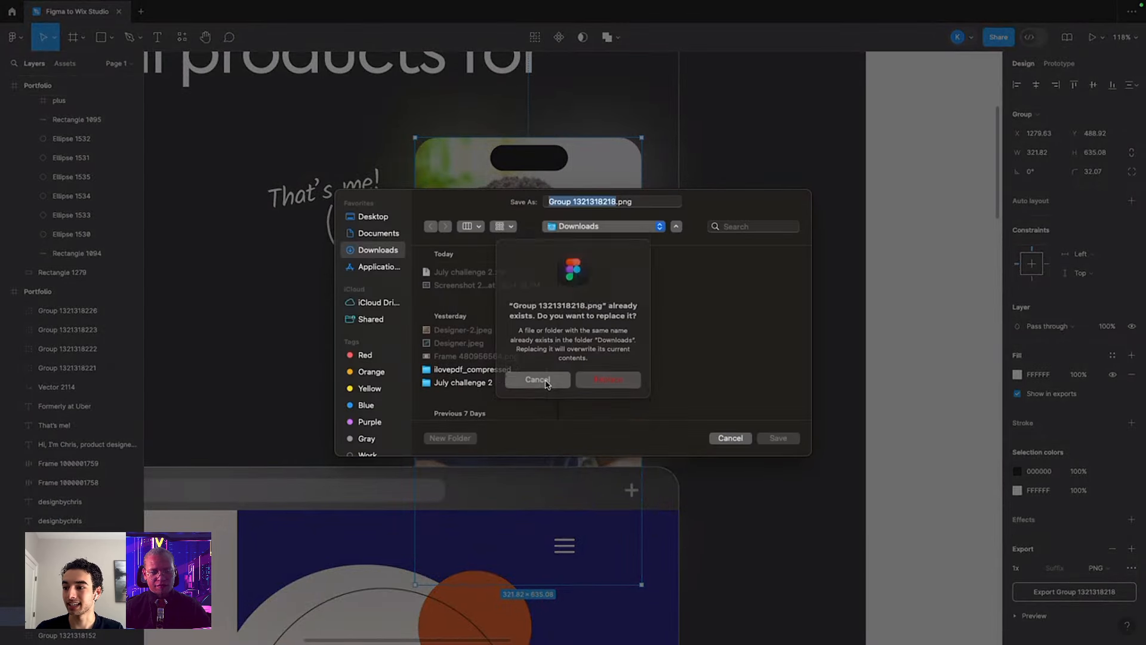
click(594, 205)
text(1)
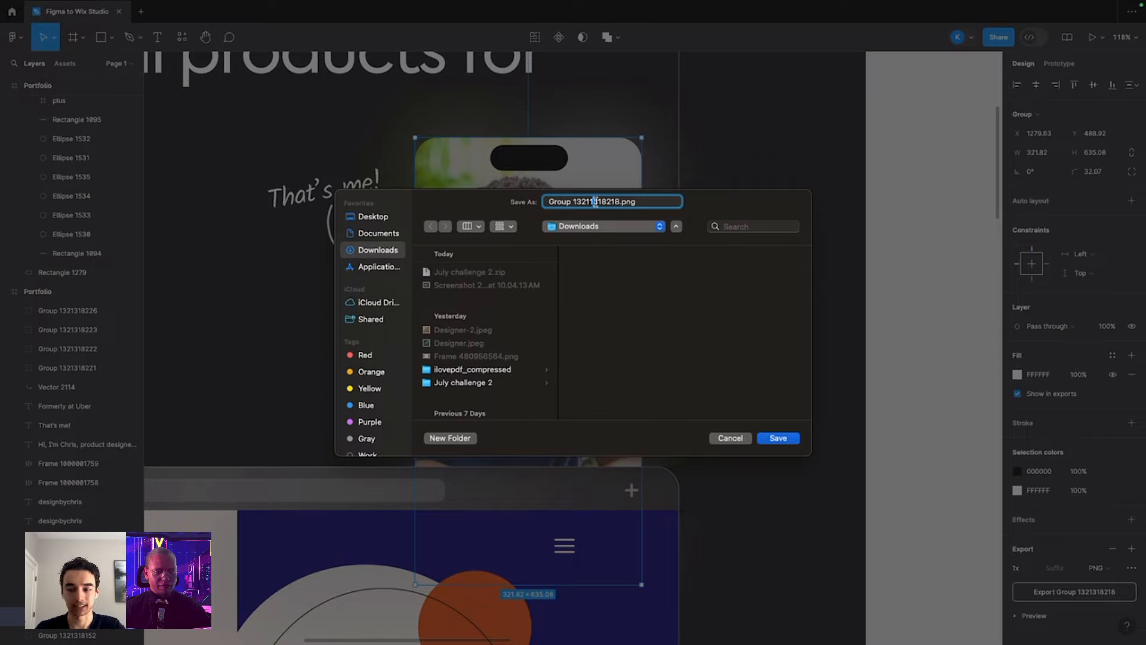
click(783, 441)
- Back in the Wix Studio editor, upload Group 13211318218.png to the site files and replace the selected wallpaper image with it
key(ctrl+Up)
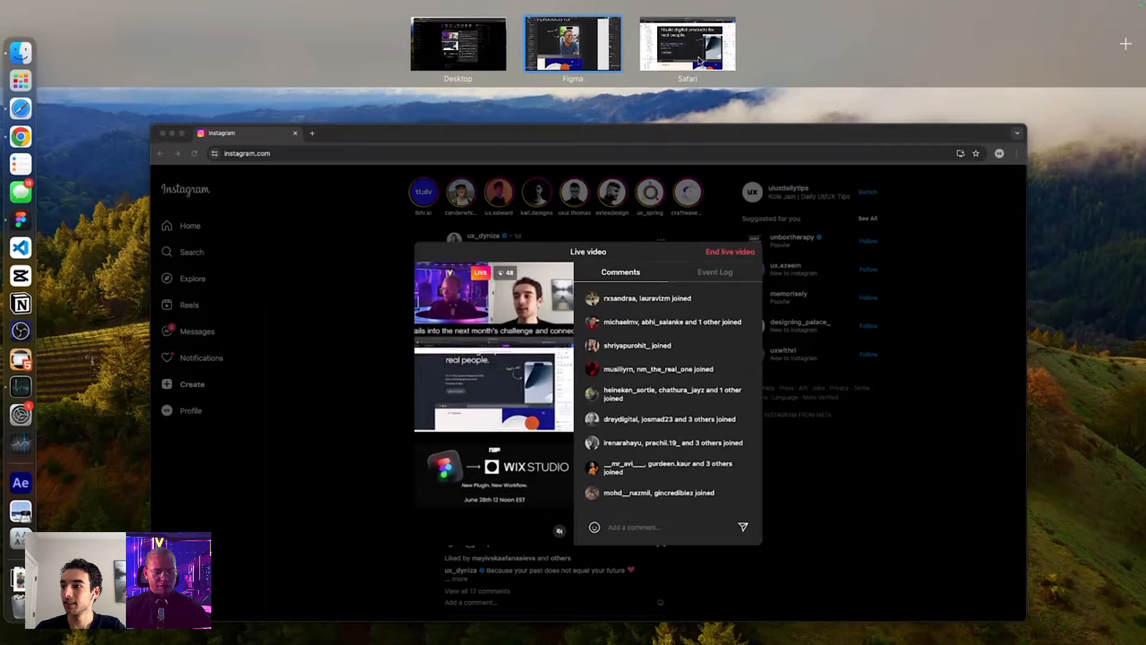
click(699, 62)
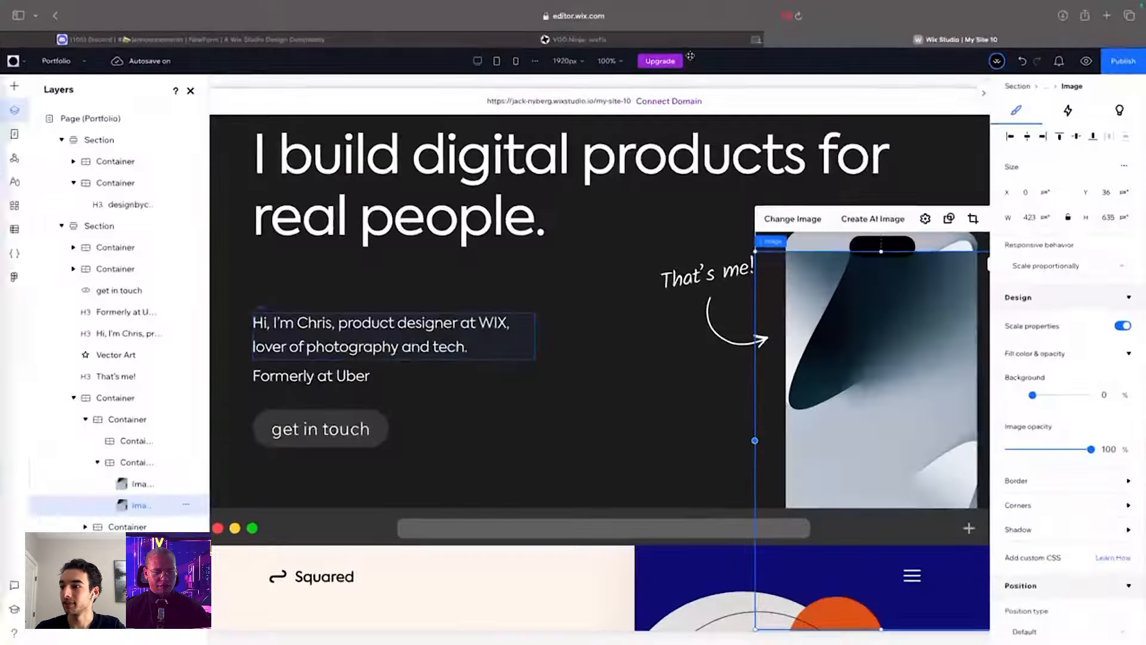
click(800, 222)
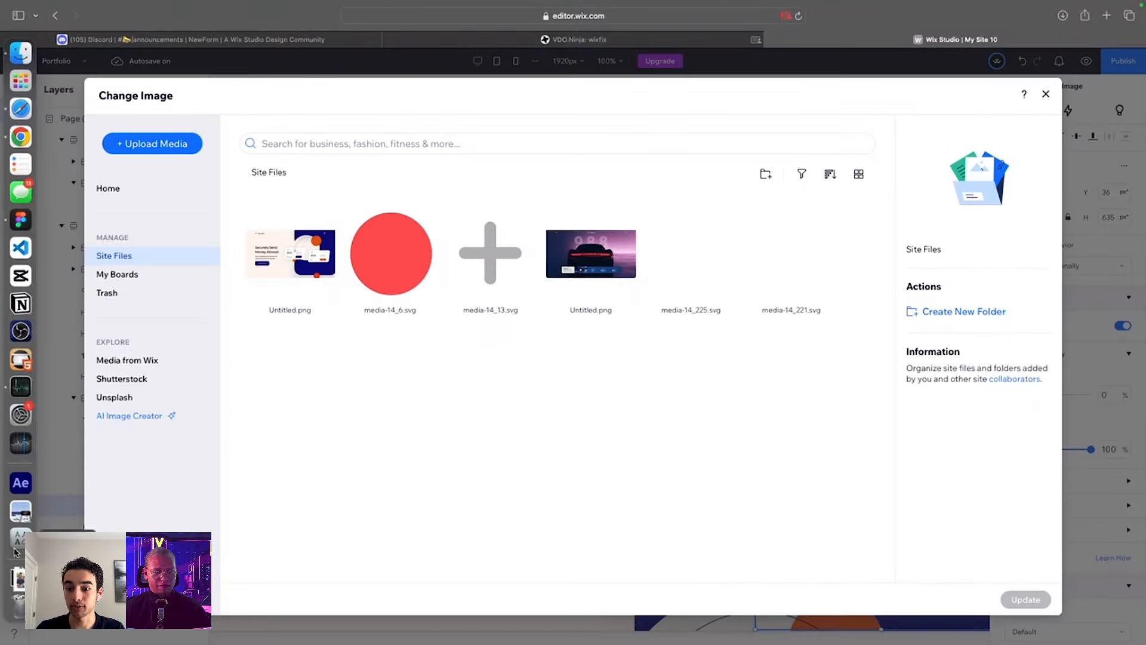
click(20, 574)
drag(489, 321, 321, 355)
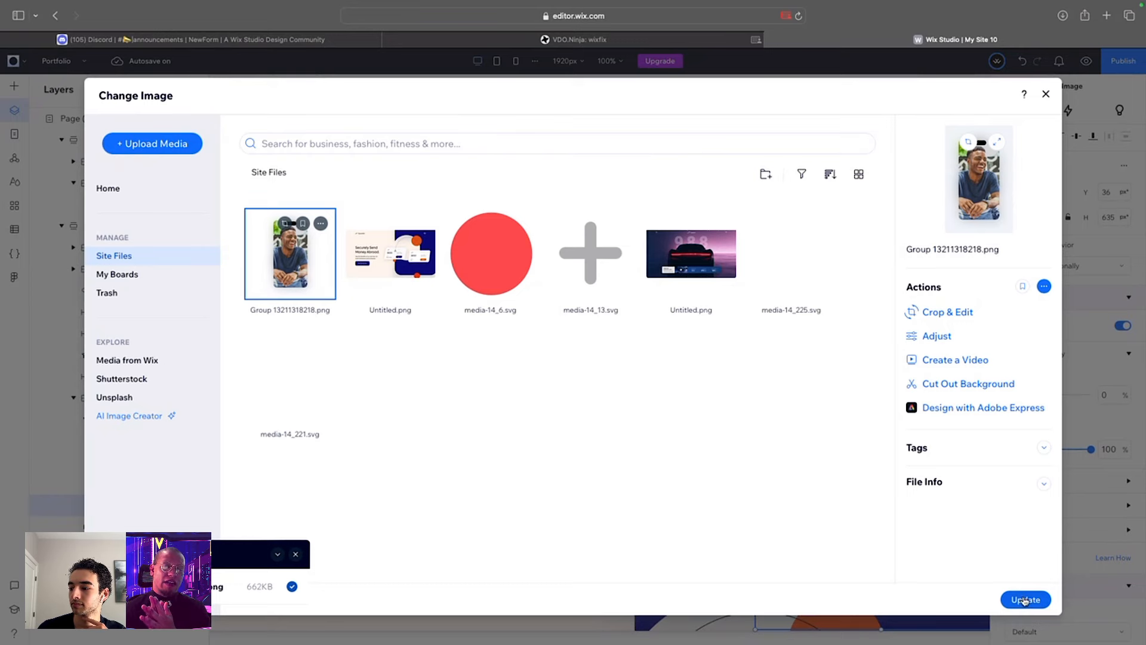
click(1024, 600)
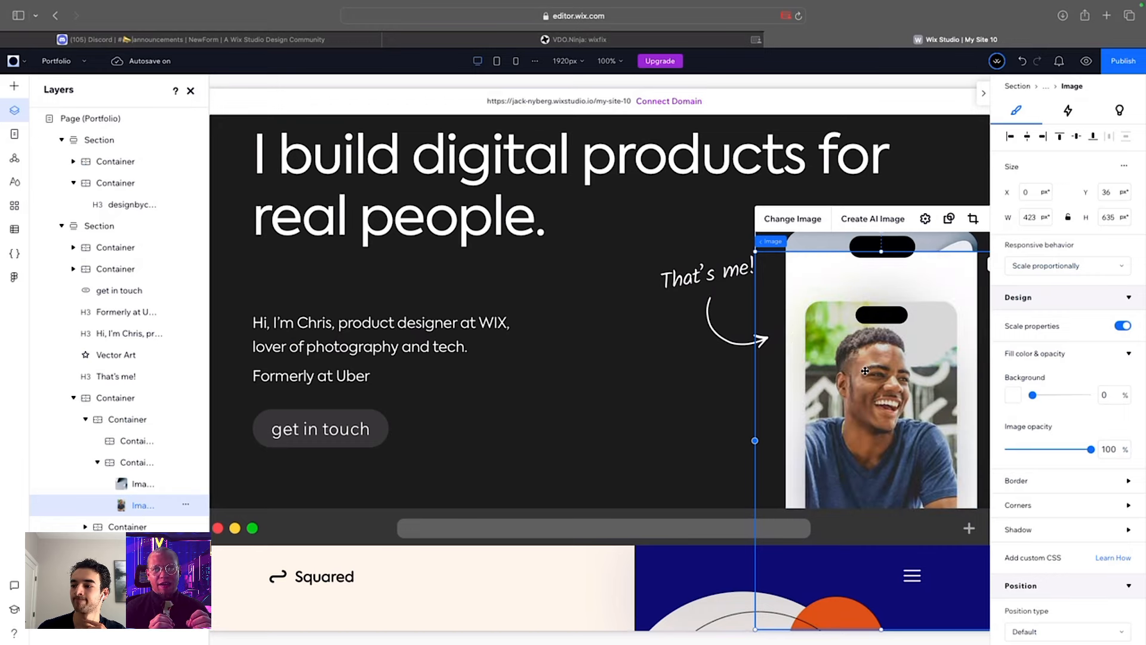
- Enlarge the portrait image to about 540 × 809 px so the photo fills the phone frame
drag(755, 249, 743, 206)
scroll(745, 207, right, 3)
drag(809, 212, 872, 189)
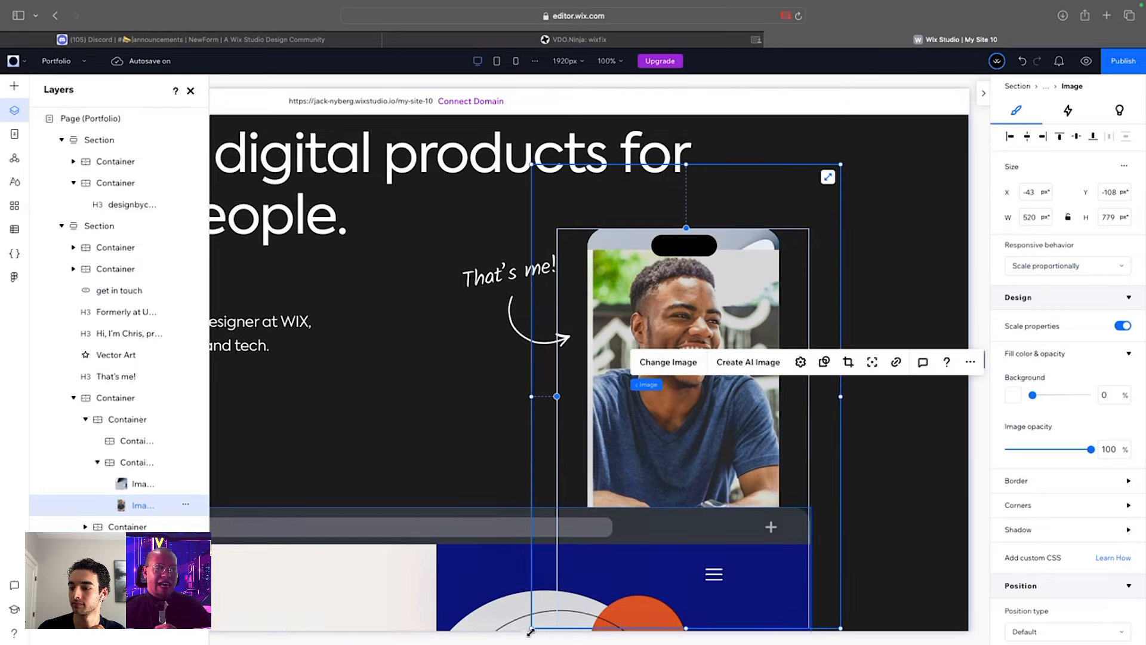
drag(532, 629, 517, 640)
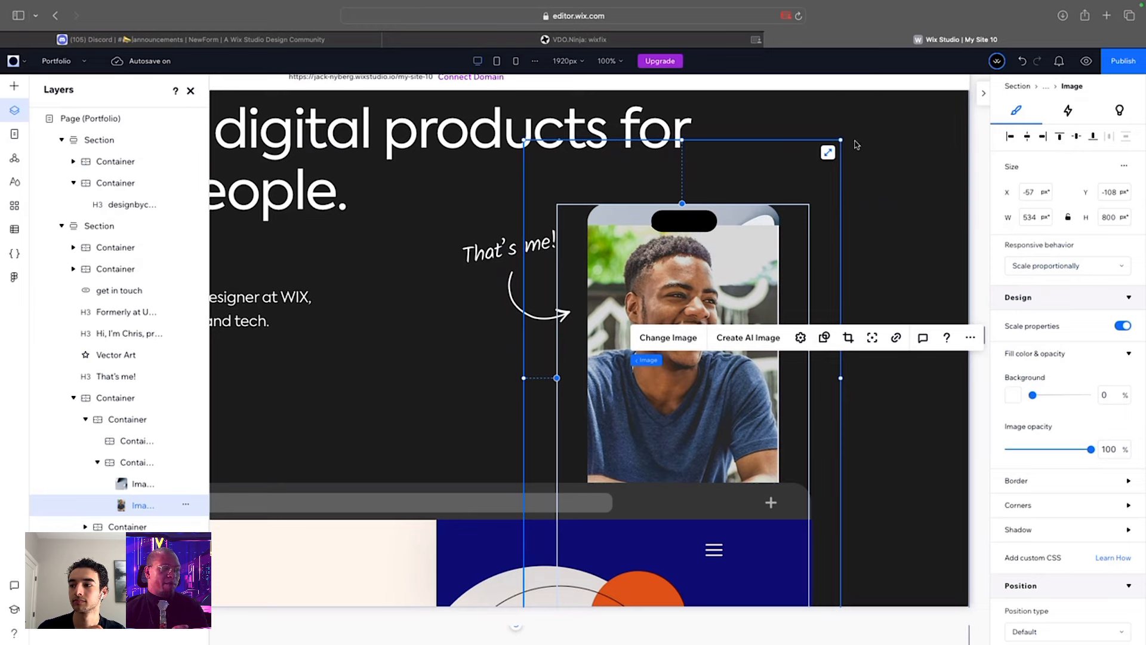
drag(840, 140, 845, 139)
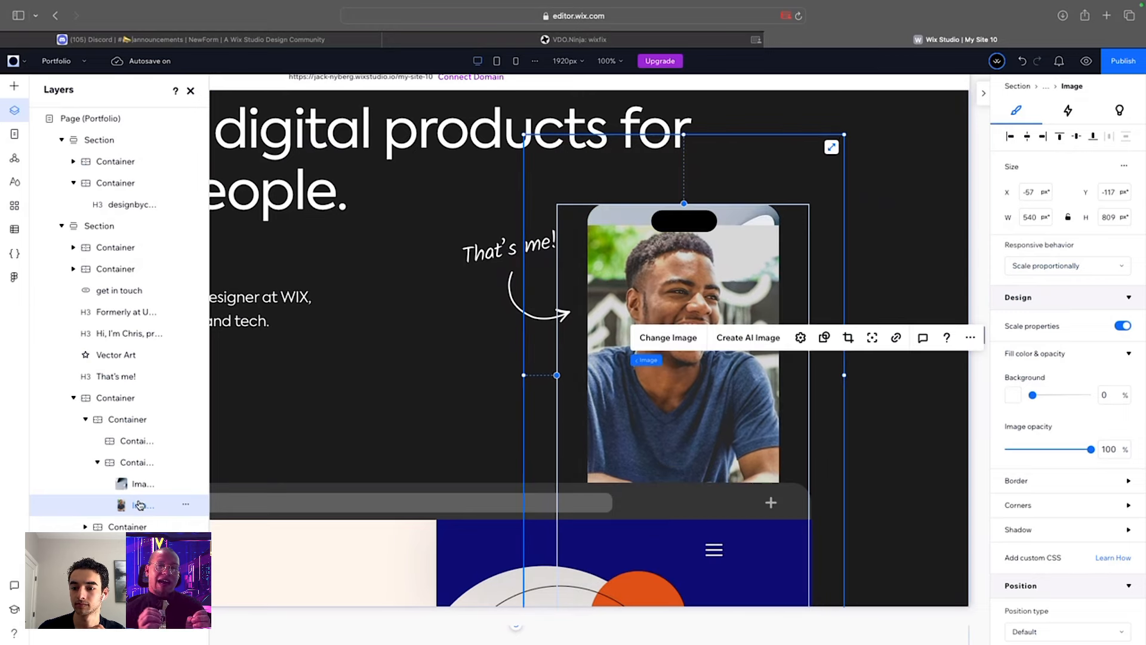
- Move the portrait image above the remaining wallpaper image in the layers, and hide the black notch container
drag(139, 505, 141, 481)
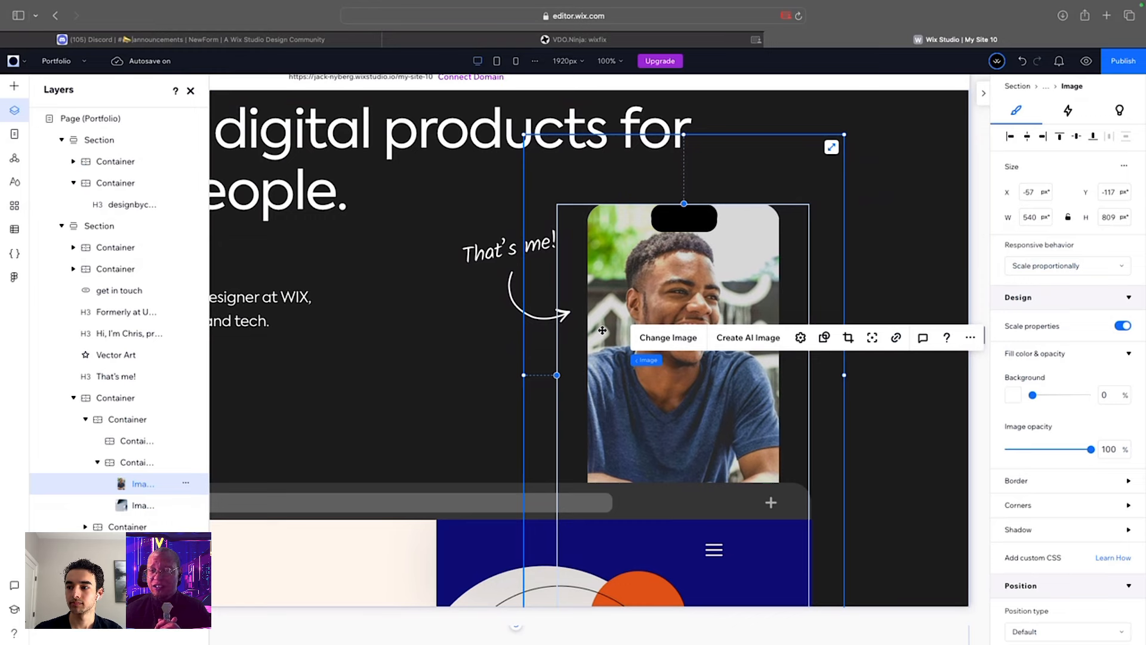
click(134, 443)
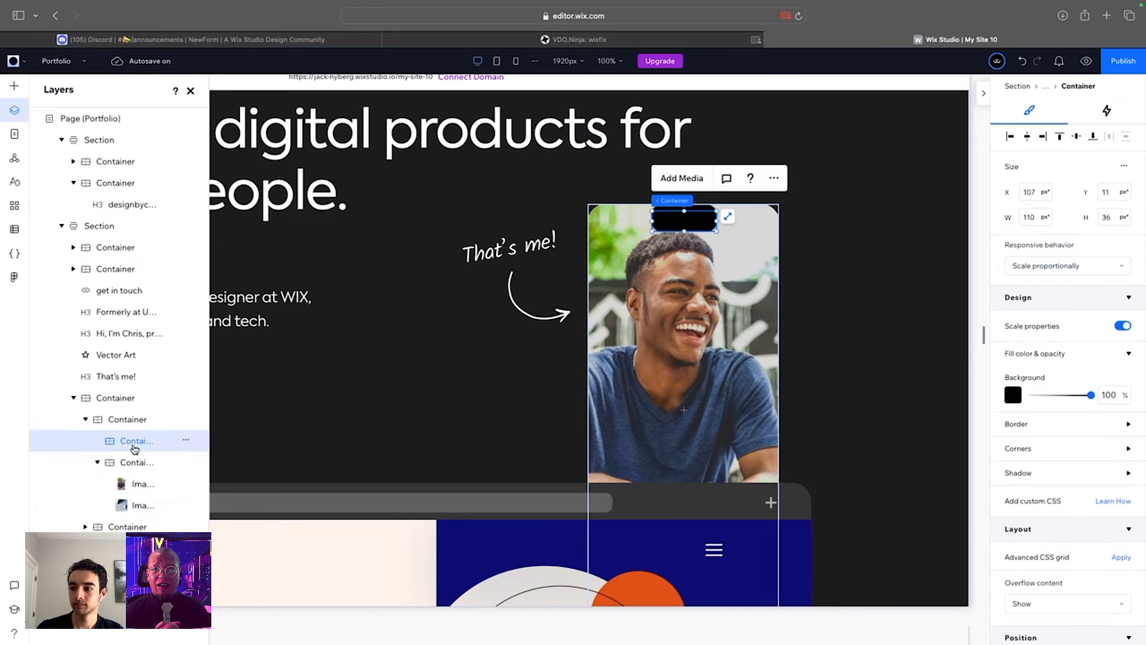
click(185, 440)
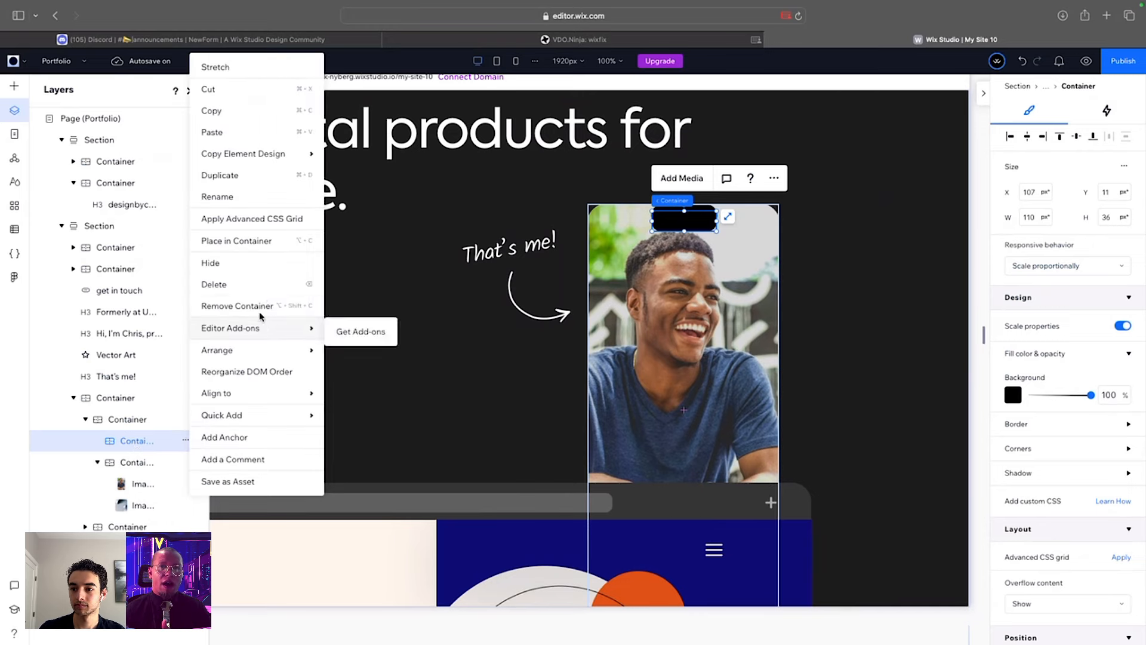
click(233, 263)
- Shift the portrait image down slightly to Y -104, and hide the wallpaper image layer beneath it
scroll(669, 346, down, 1)
click(669, 347)
drag(670, 348, 669, 355)
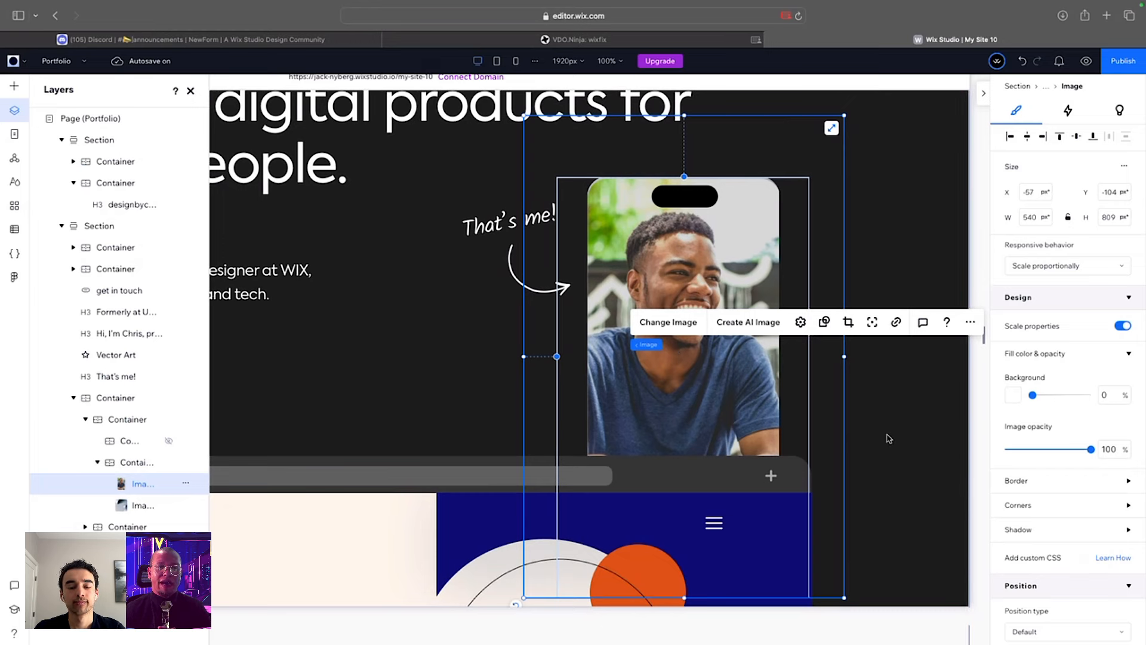
click(146, 503)
click(188, 507)
click(216, 319)
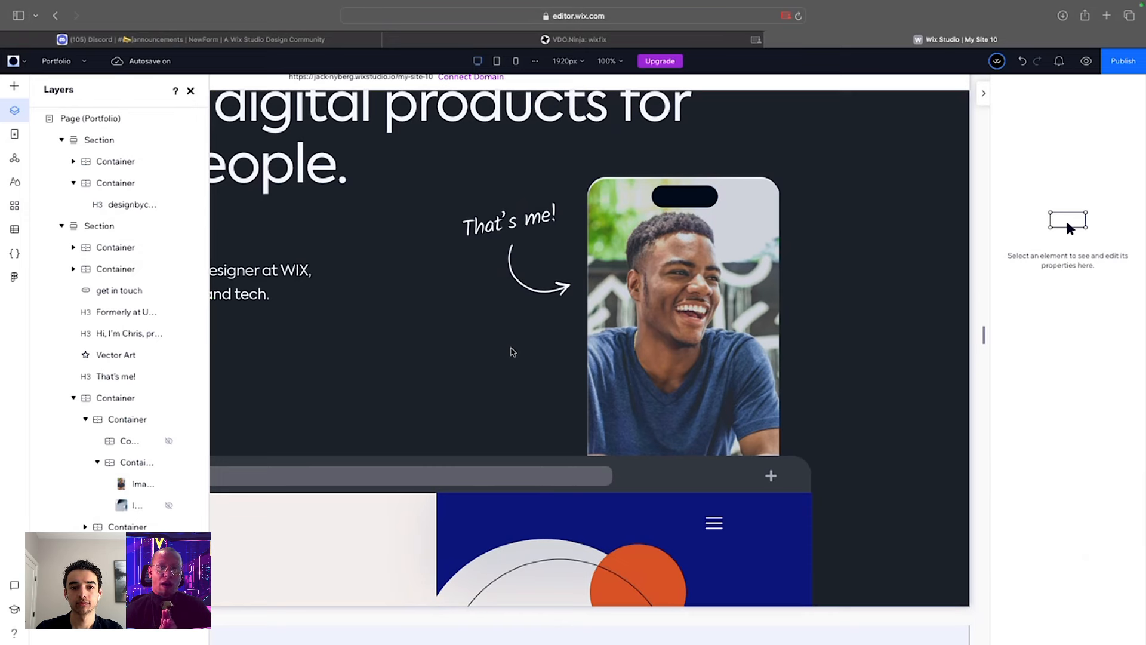
- Switch to Figma and select the round avatar's mask group in the "Something catch your eye?" section
key(ctrl+Up)
click(573, 41)
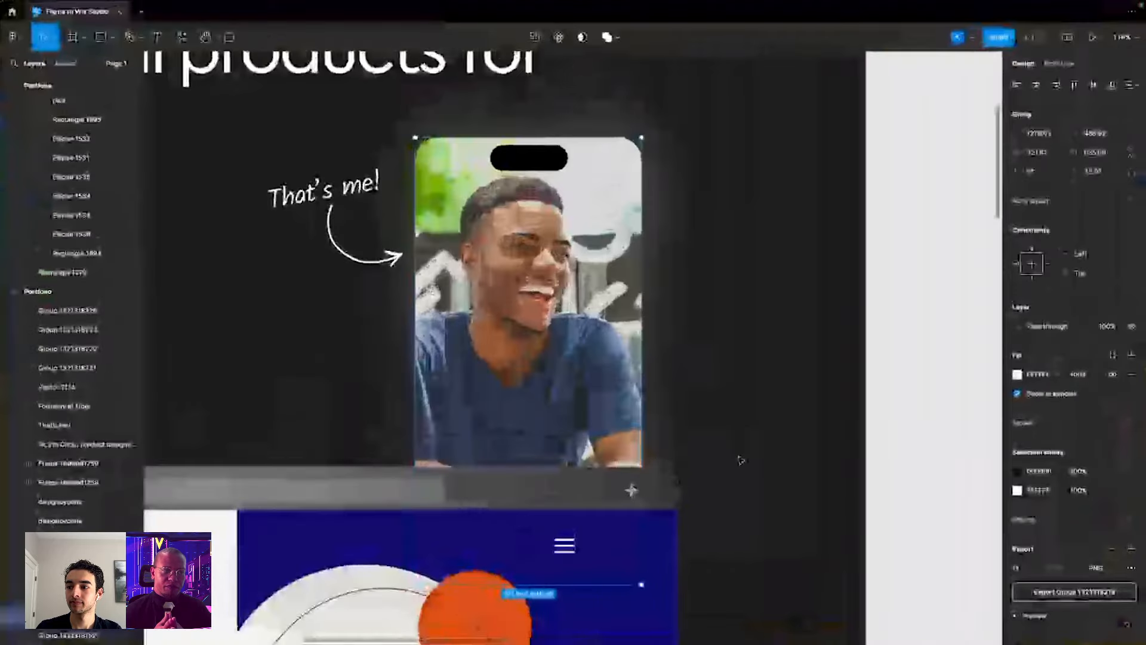
ctrl+scroll(412, 376, down, 5)
scroll(413, 379, down, 20)
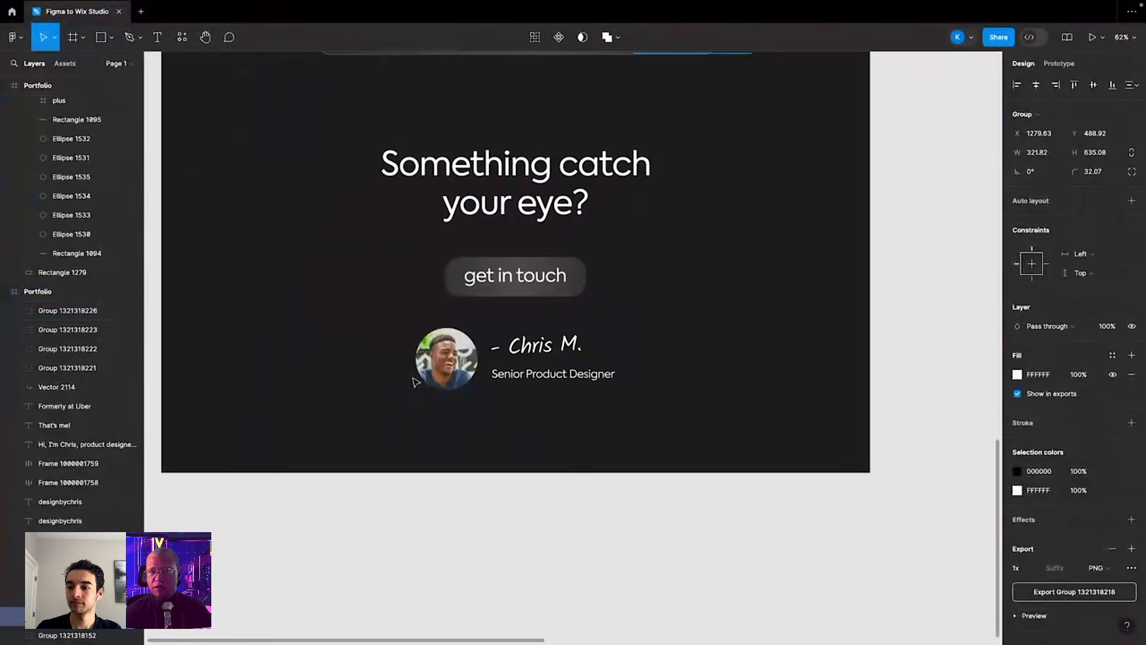
double_click(440, 358)
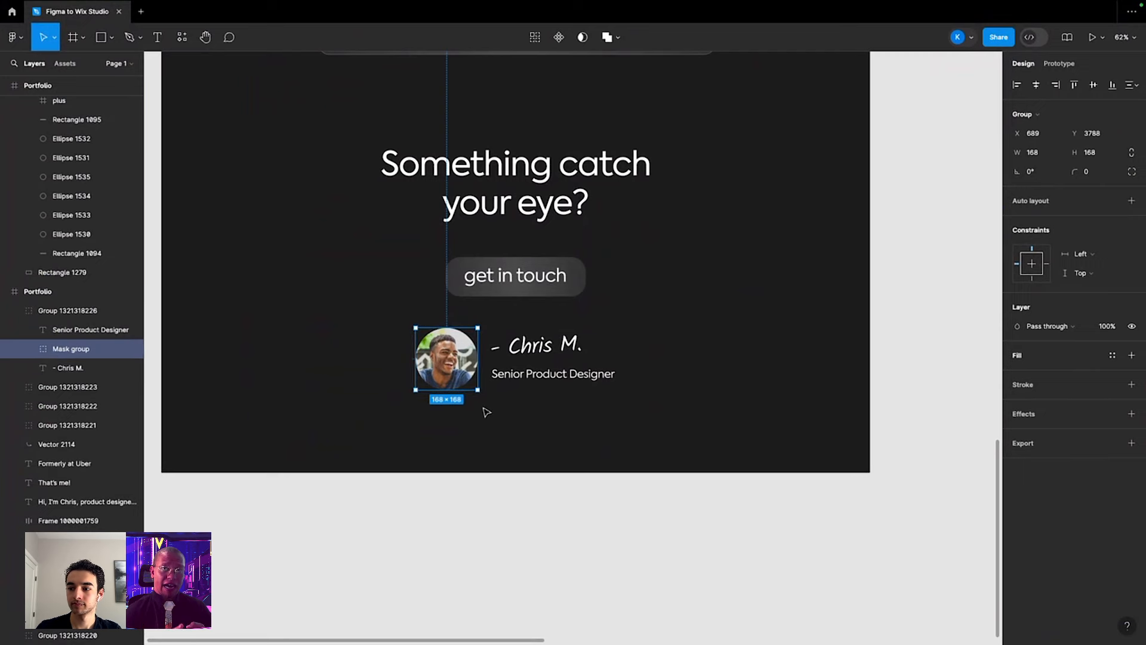
- Export the avatar's mask group as a 1x PNG named "Mask 1group.png" in Downloads
click(1131, 443)
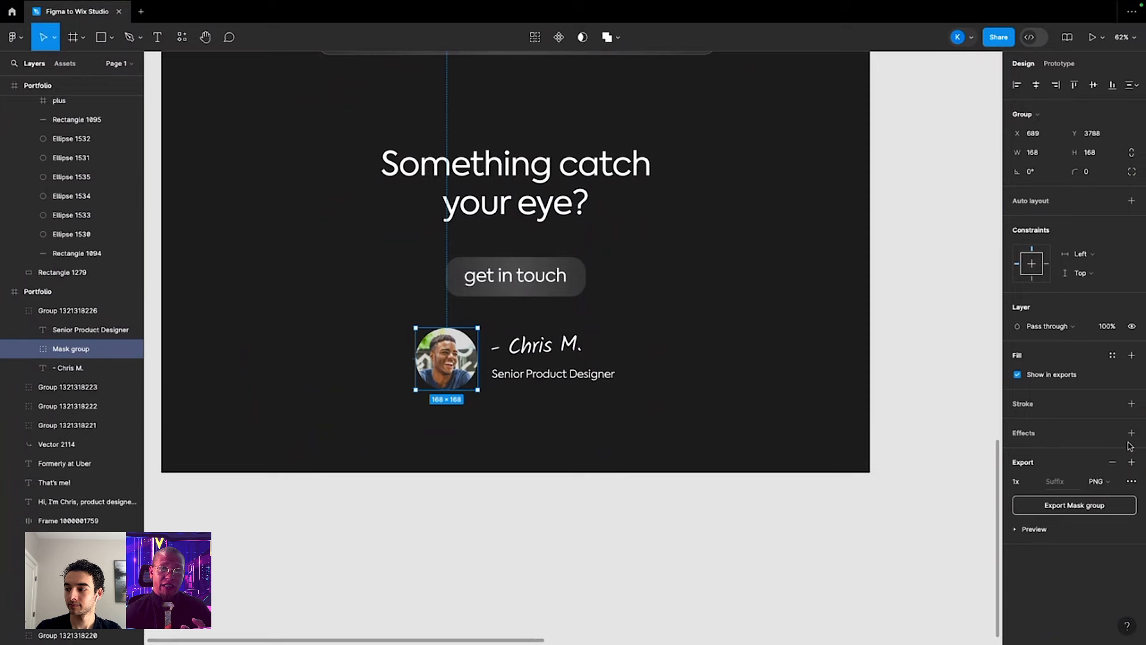
click(1083, 504)
click(778, 439)
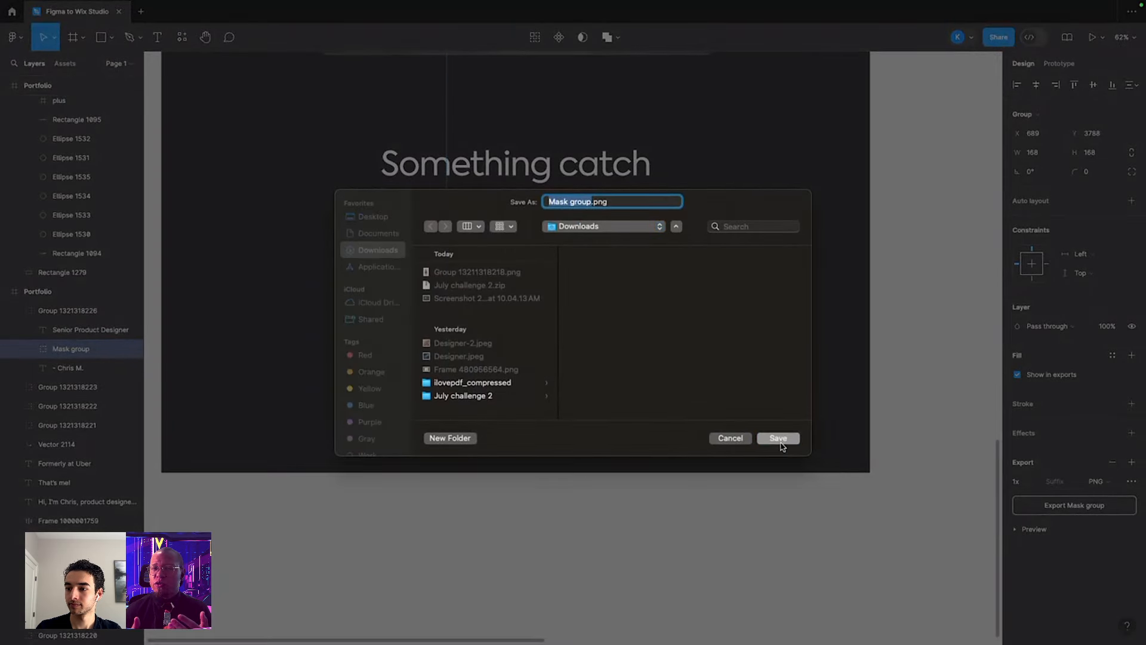
click(539, 383)
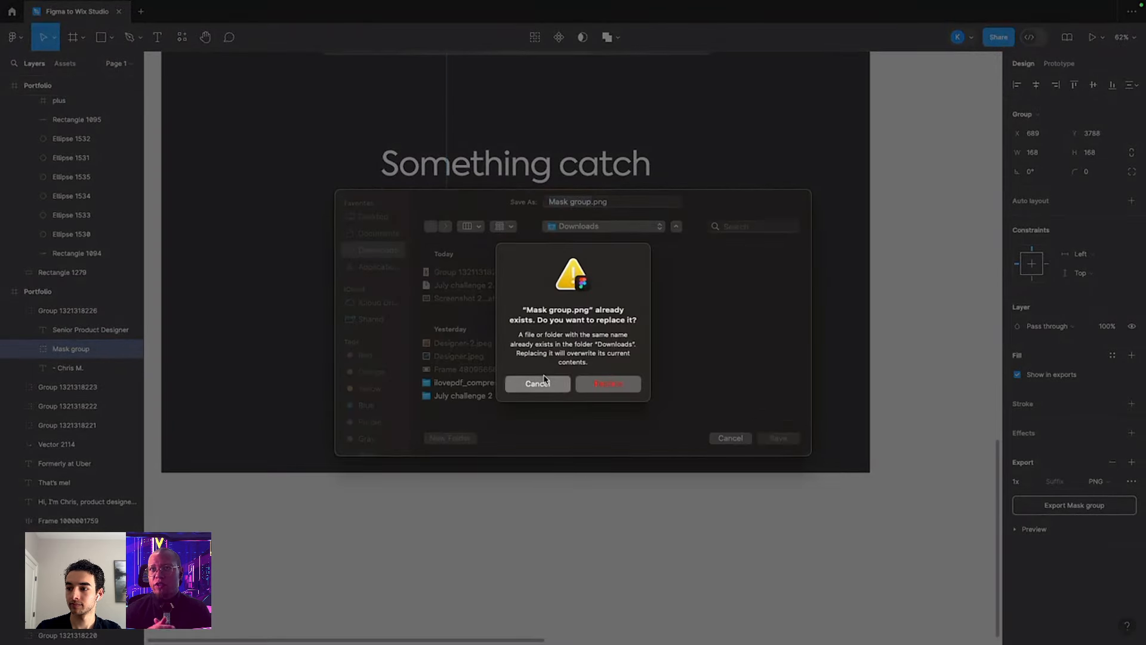
click(571, 202)
text(1)
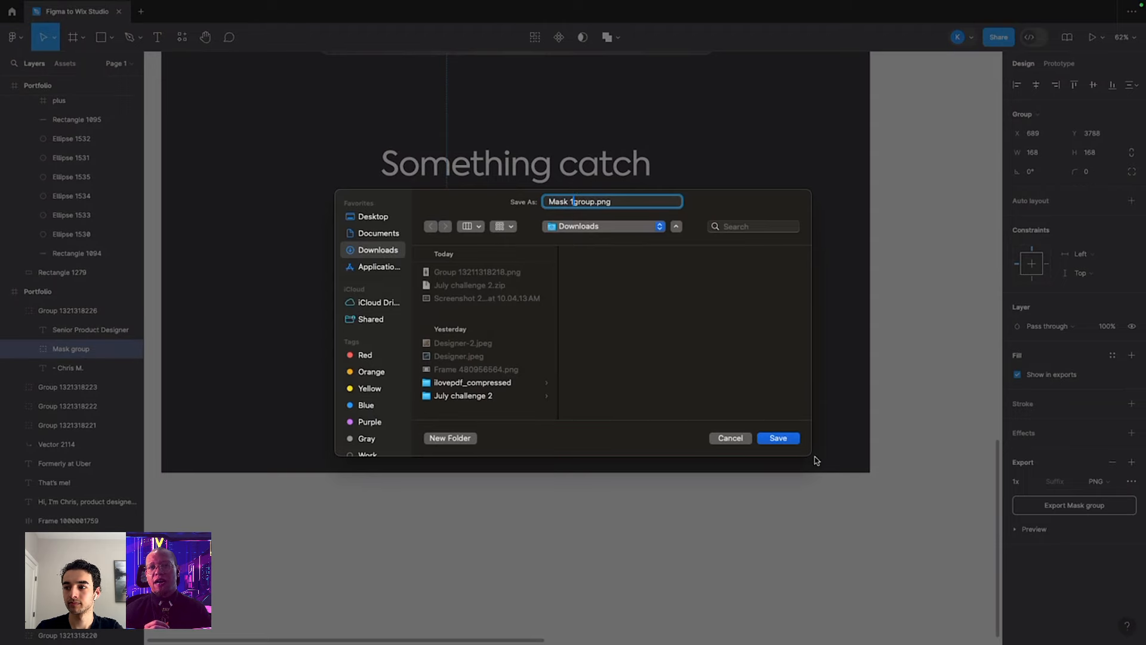
click(778, 440)
- Switch to the Wix Studio site and select the square wallpaper image beside the signature in the "Something catch your eye?" section
key(ctrl+Up)
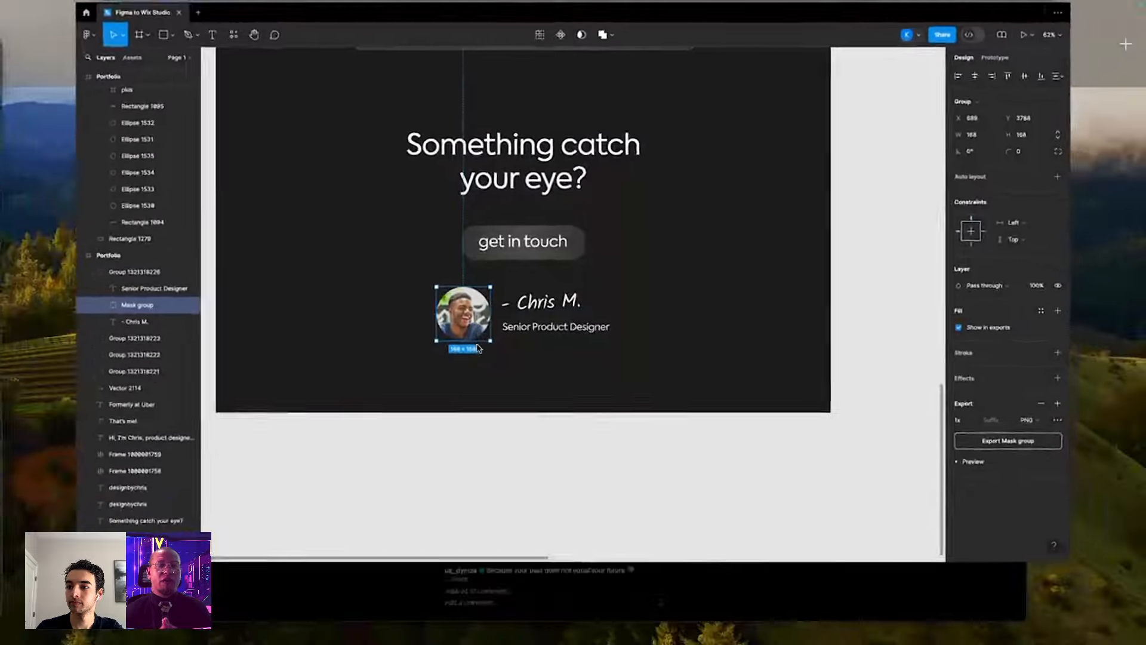
click(688, 44)
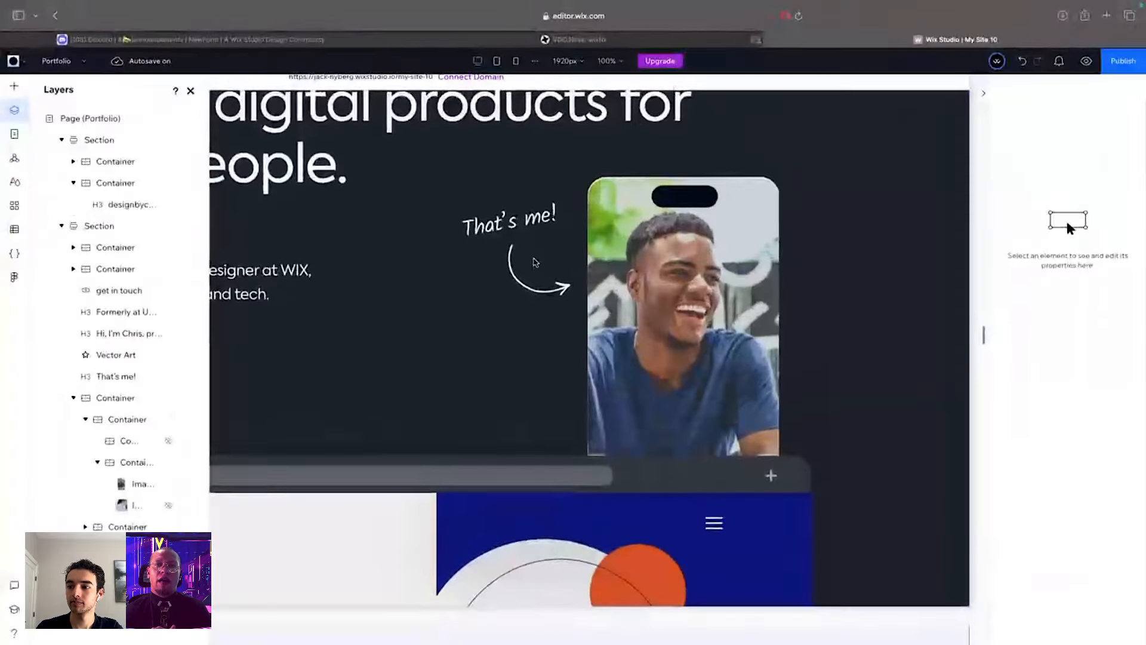
scroll(534, 263, down, 12)
scroll(534, 262, left, 5)
scroll(534, 263, down, 10)
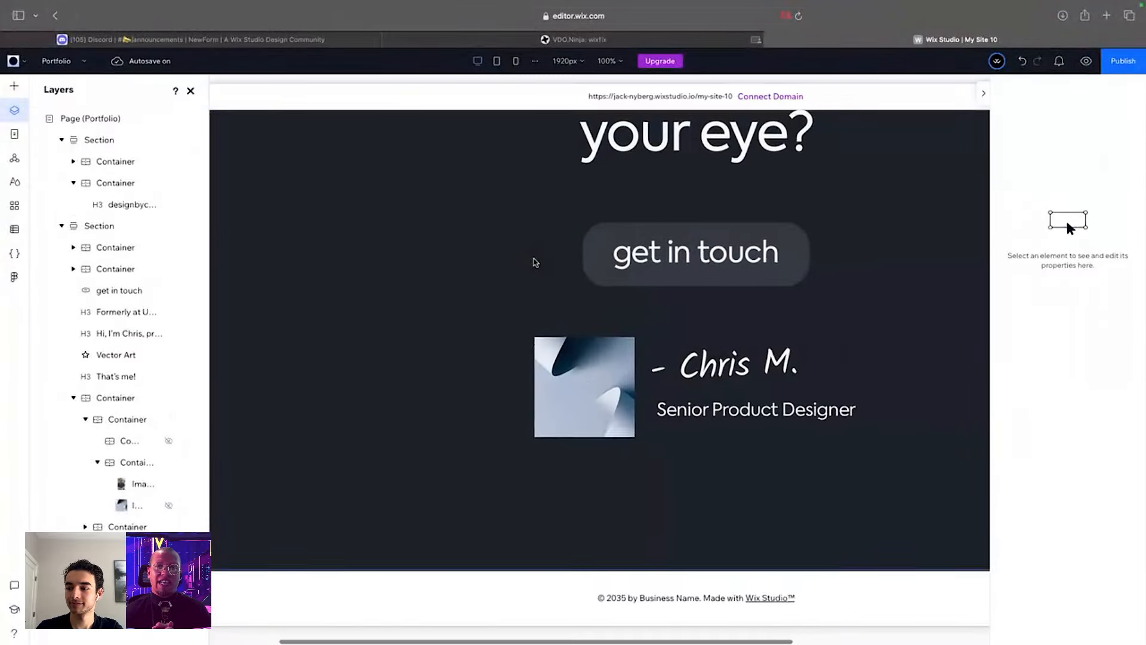
scroll(533, 260, right, 3)
click(545, 389)
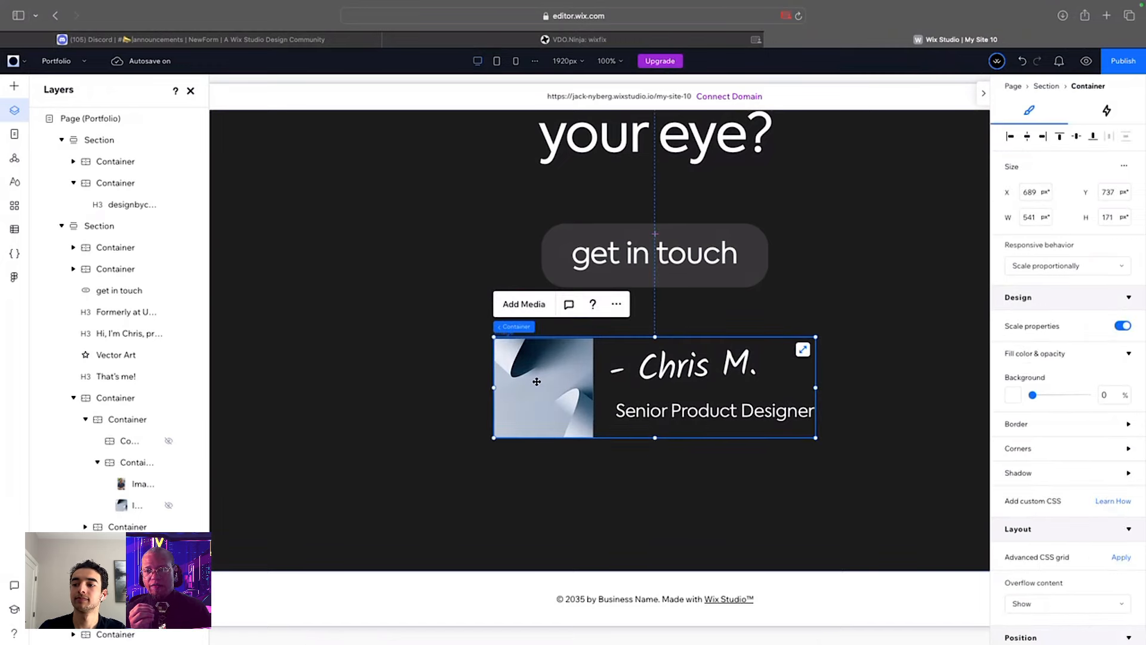
double_click(538, 382)
click(709, 307)
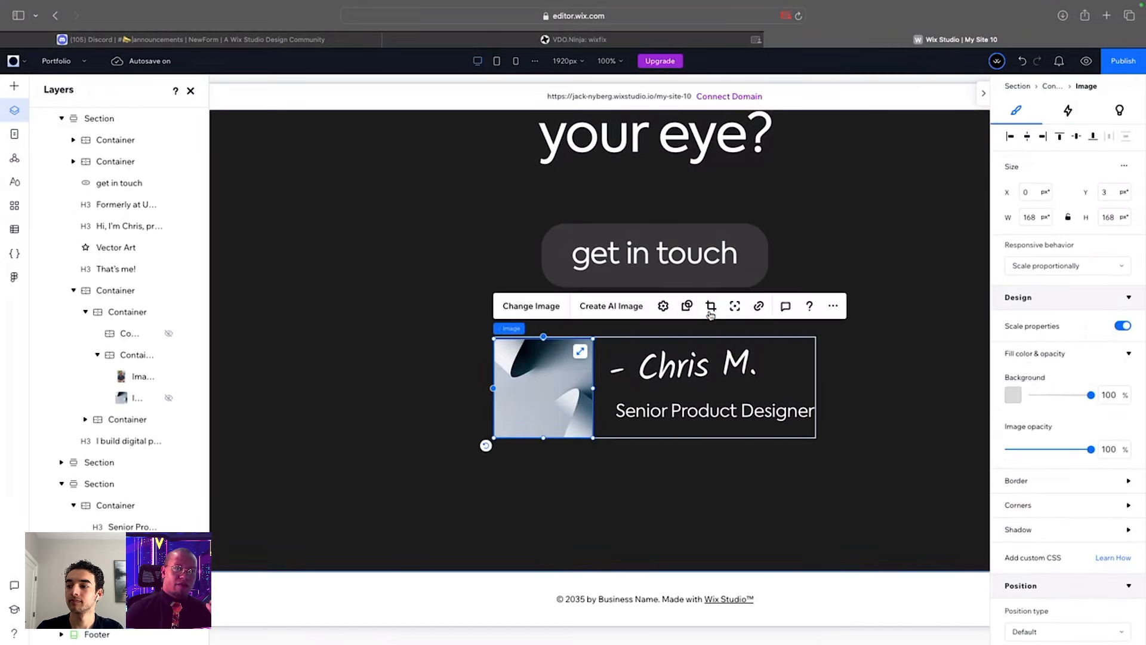
- Replace the selected image with the exported "Mask 1group.png" uploaded to Site Files, and set its background opacity to 0%
click(518, 307)
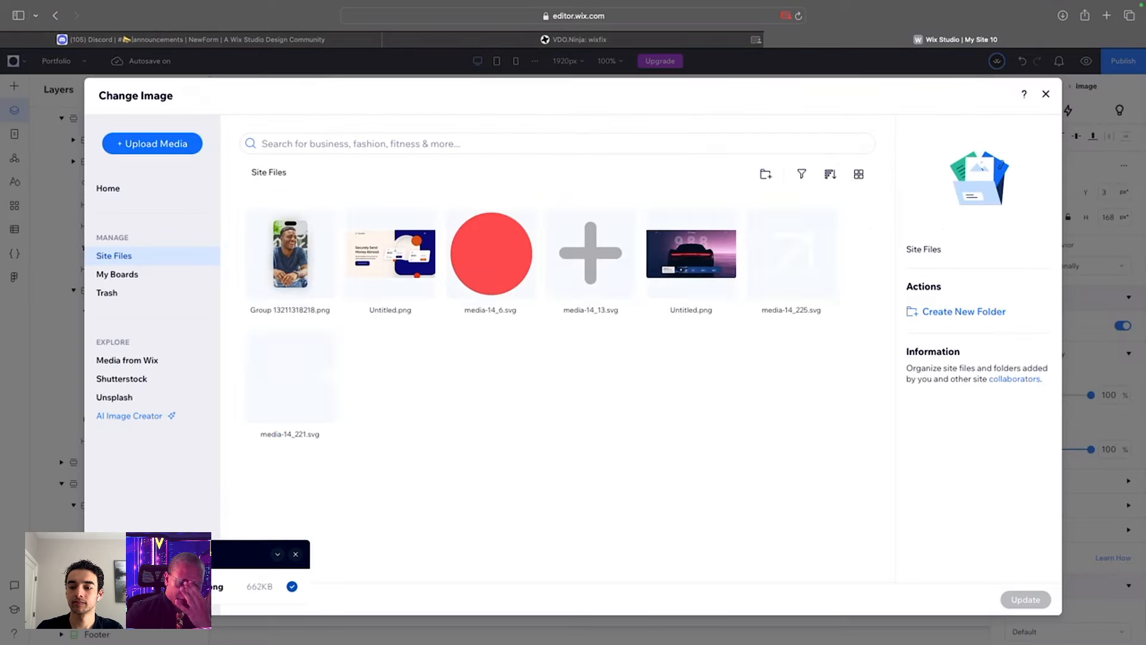
mouse_move(3, 630)
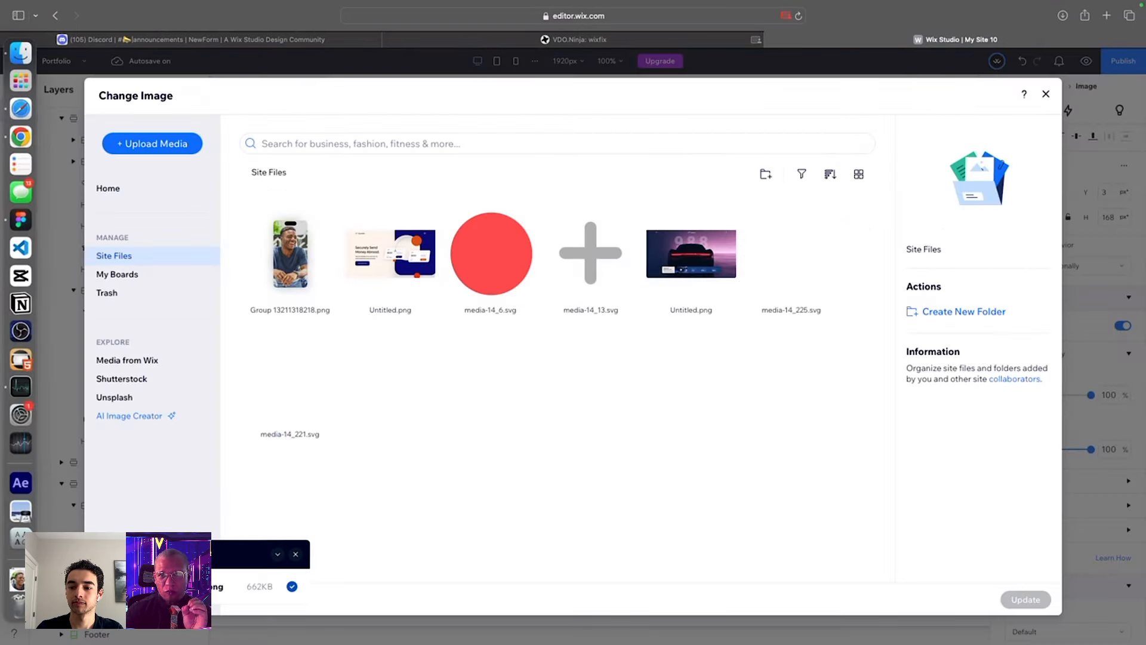
click(17, 579)
drag(106, 208, 401, 444)
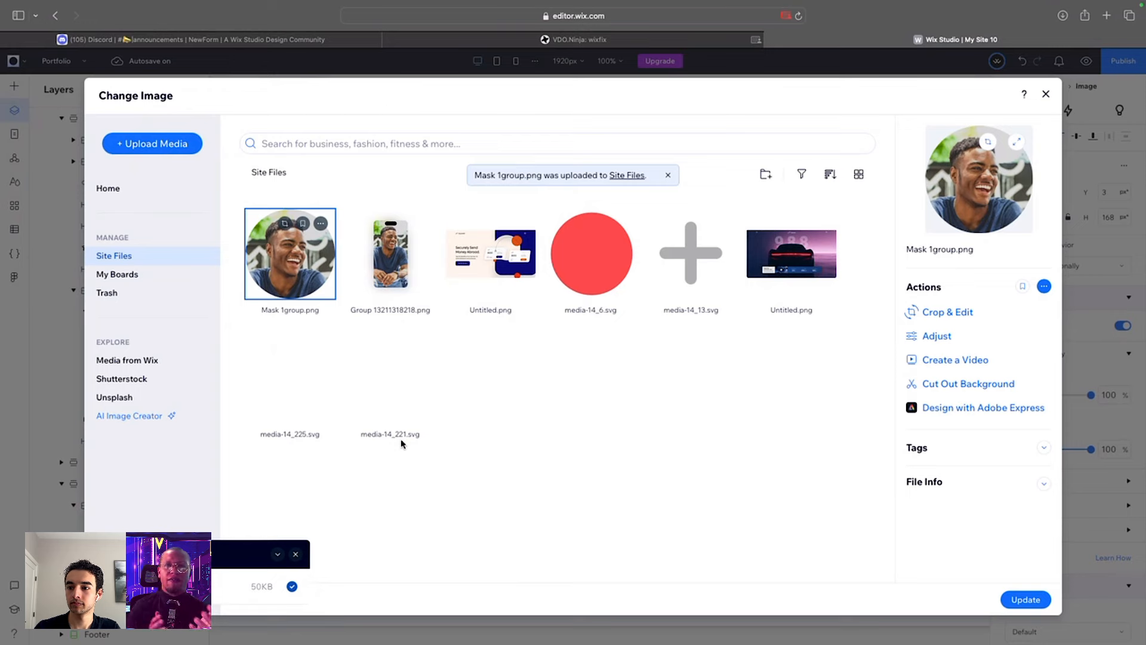
click(1026, 600)
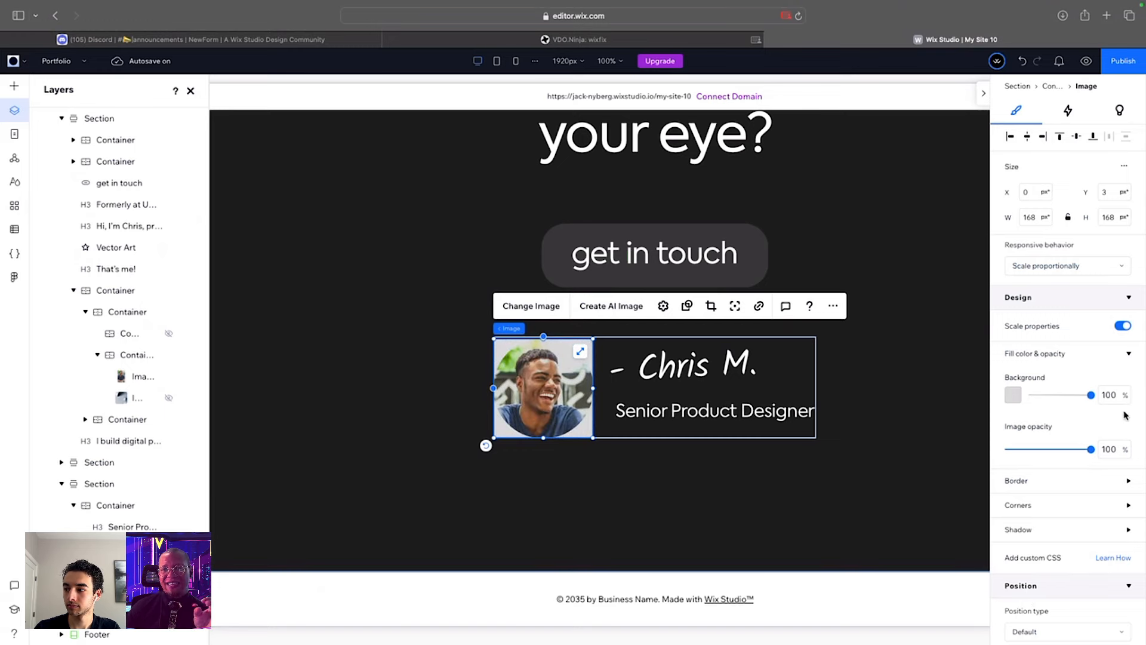
mouse_move(1091, 395)
mouse_down()
mouse_move(1073, 400)
mouse_move(1092, 396)
mouse_up()
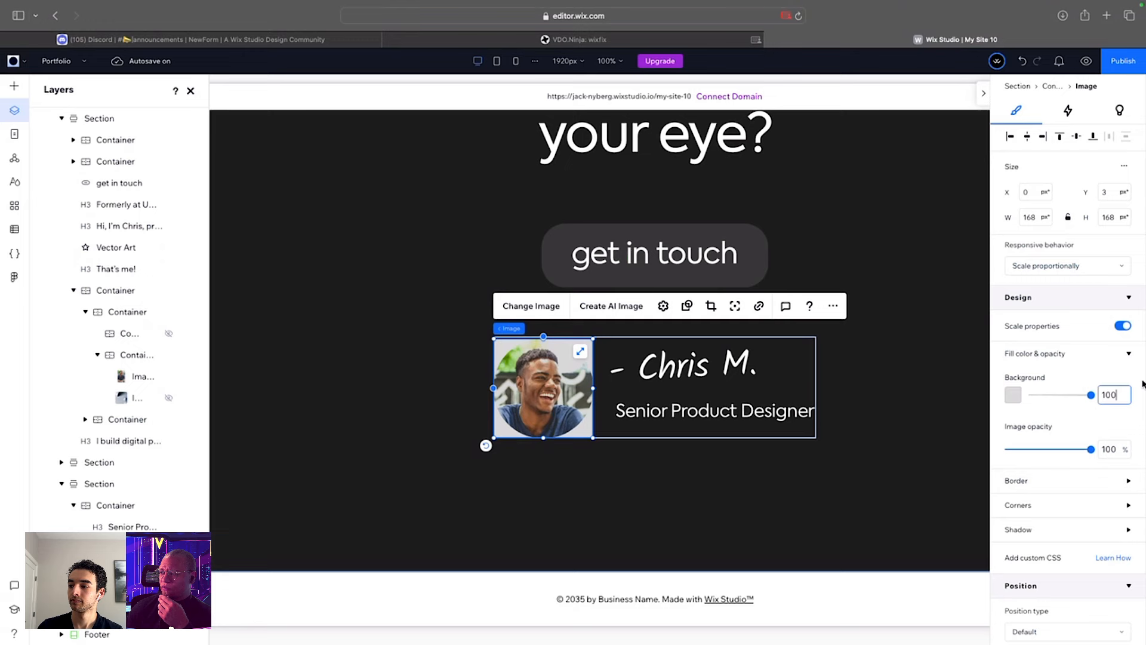
drag(1095, 399, 1021, 399)
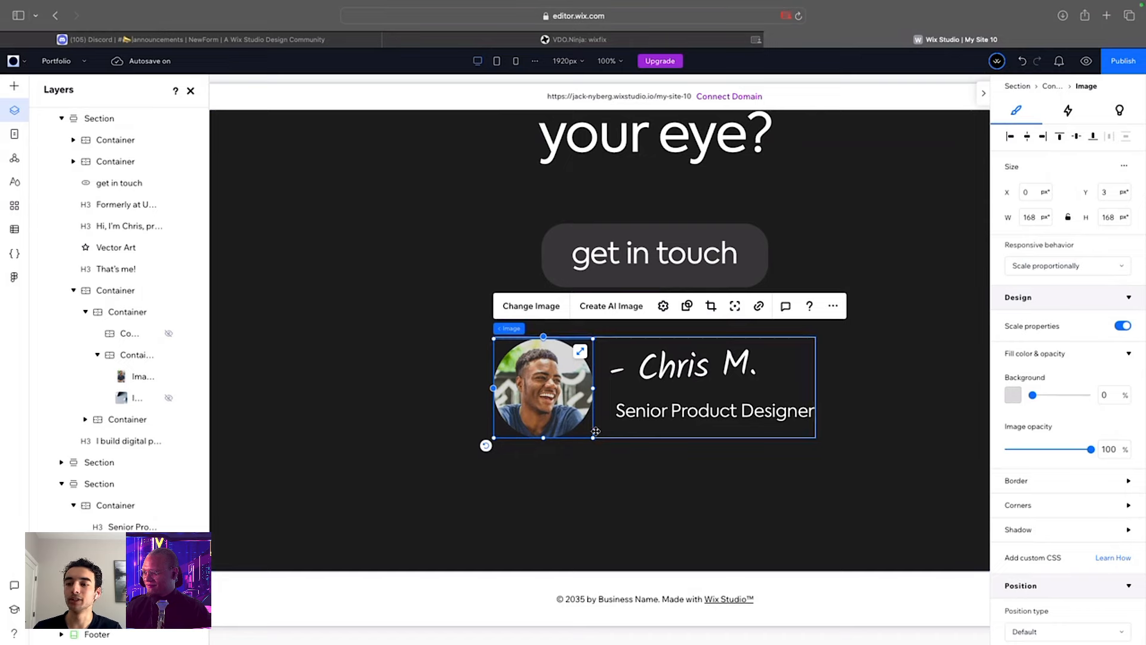
scroll(595, 431, up, 2)
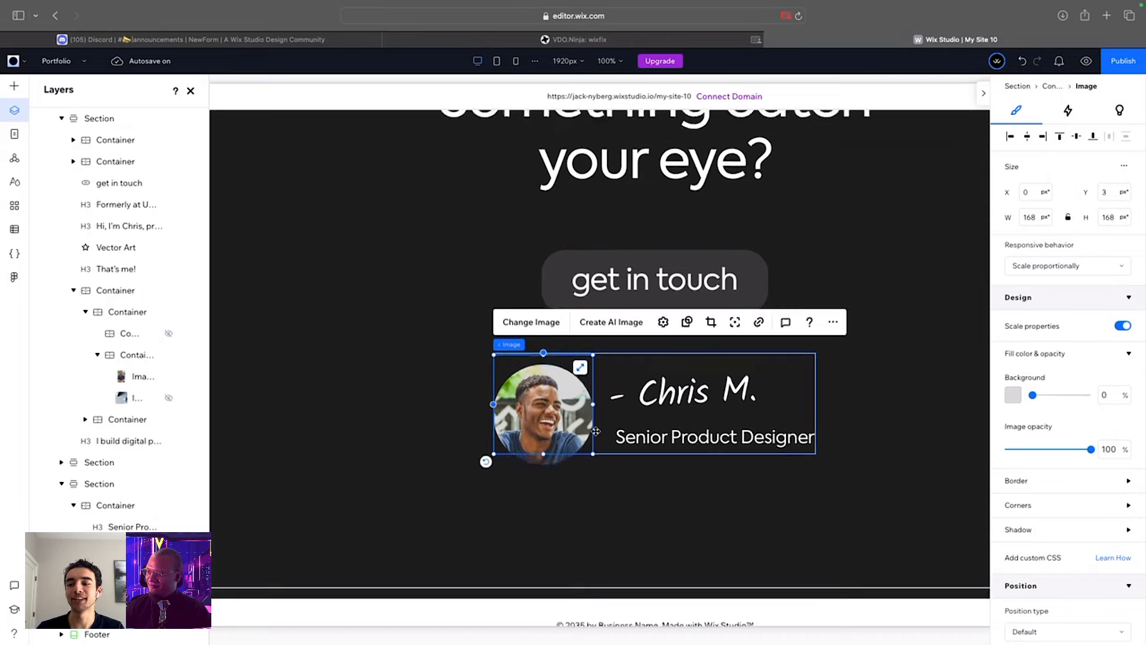
scroll(596, 431, up, 6)
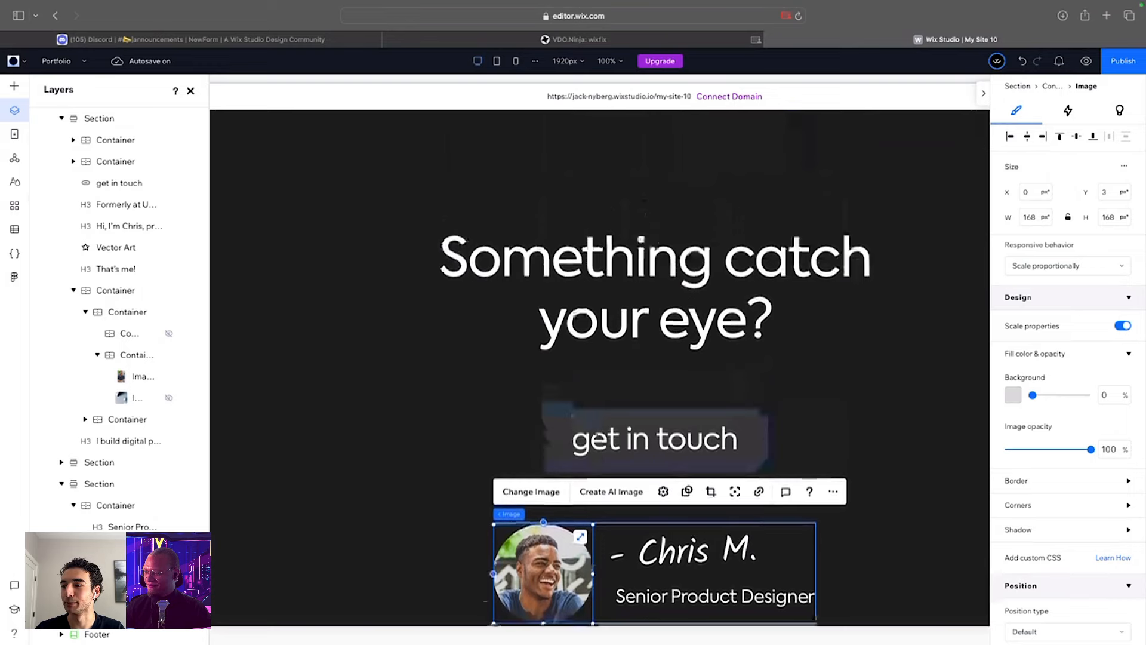
scroll(596, 431, up, 5)
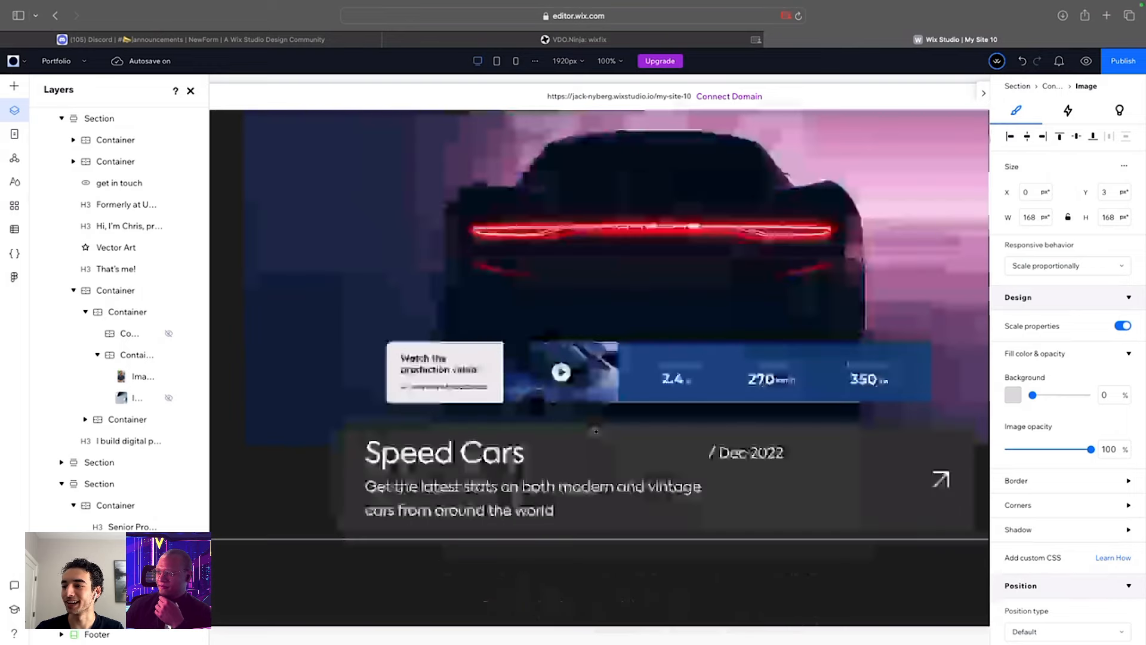
scroll(595, 431, up, 10)
scroll(596, 431, down, 3)
scroll(596, 431, right, 4)
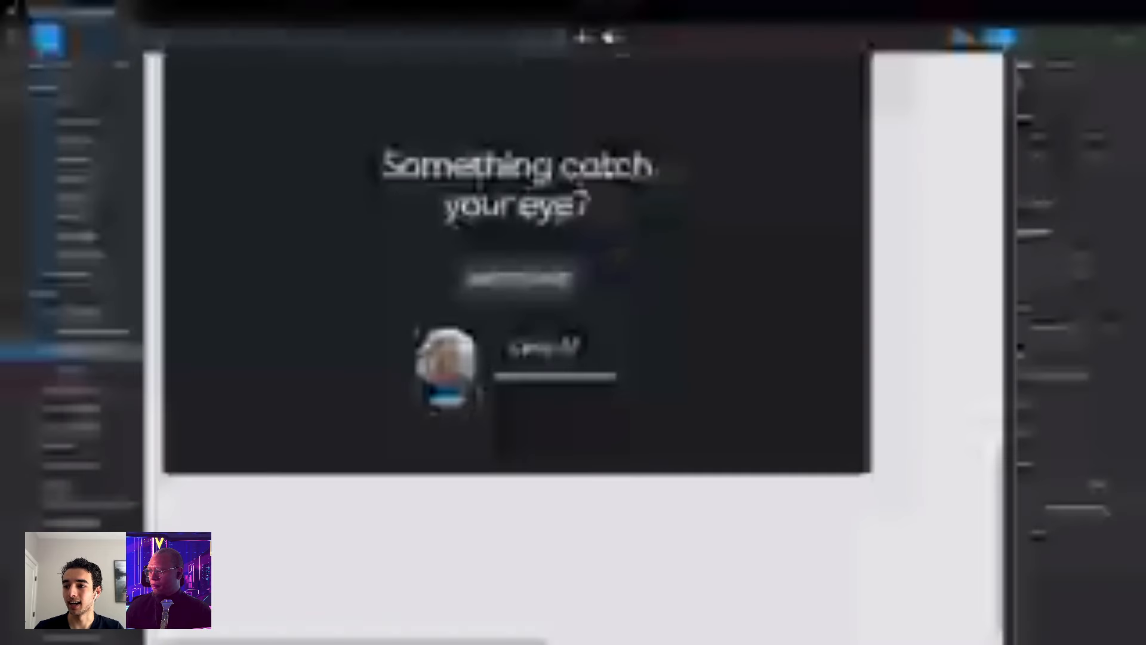
- Switch to Figma, place a copy of the portrait group outside the avatar's mask group, and move it beside the avatar to X 312
click(33, 350)
click(86, 370)
drag(87, 369, 84, 344)
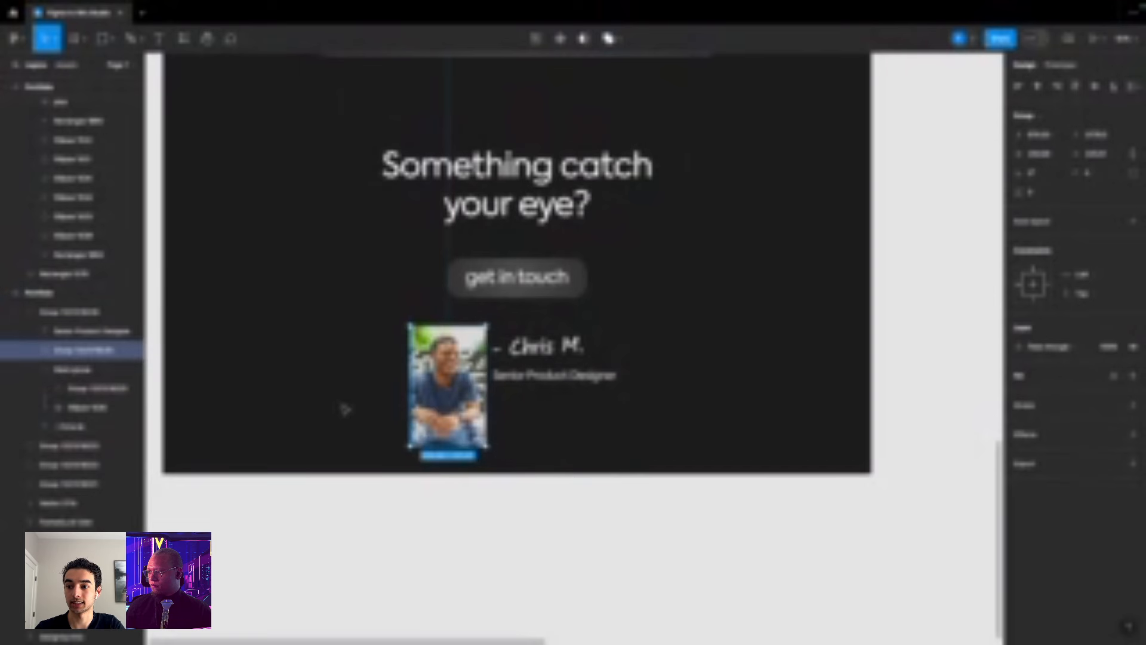
drag(425, 413, 292, 415)
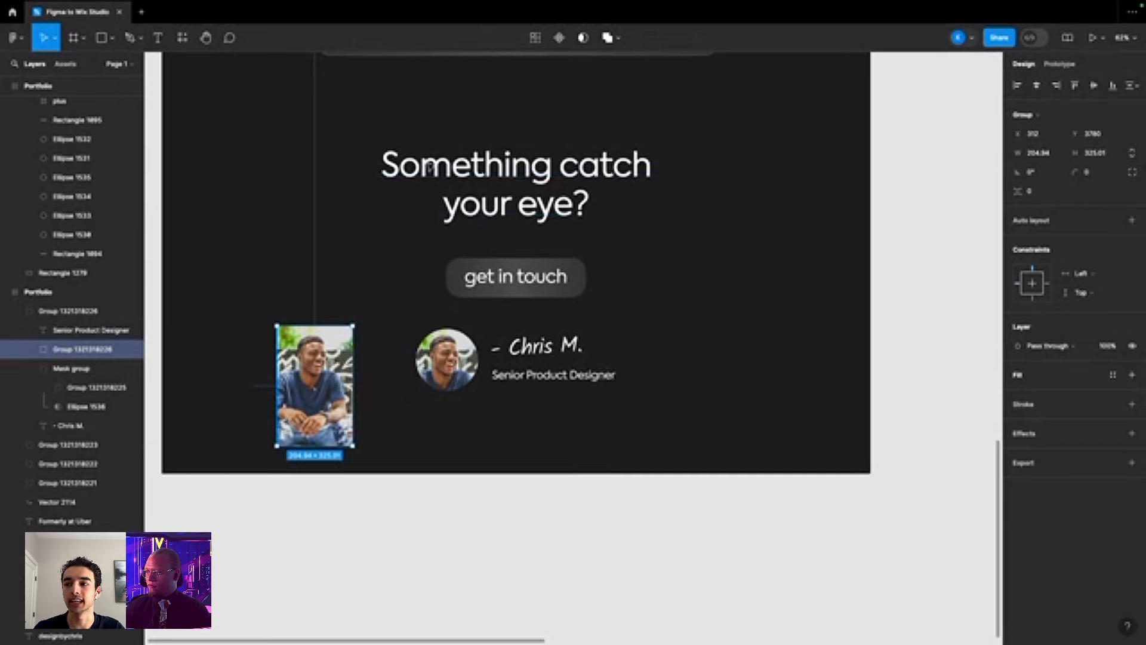
scroll(430, 167, up, 3)
click(583, 213)
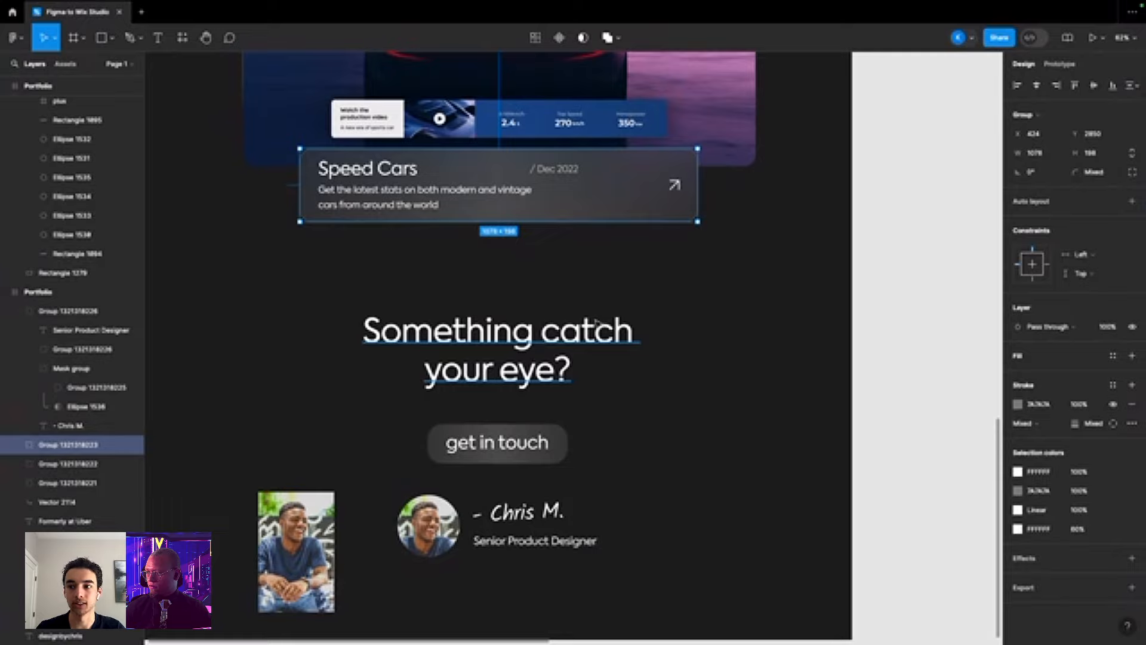
- Return to the Wix Studio site, examine the mobile breakpoint layout and the main heading's text settings, and go back to the desktop breakpoint
key(ctrl+Up)
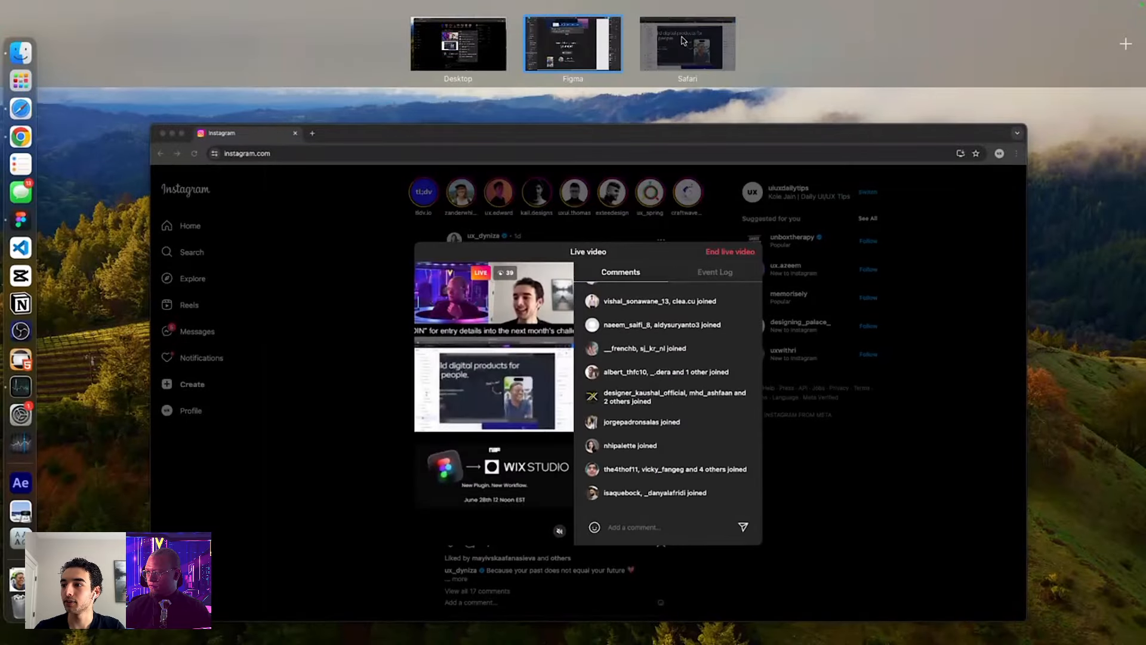
click(689, 45)
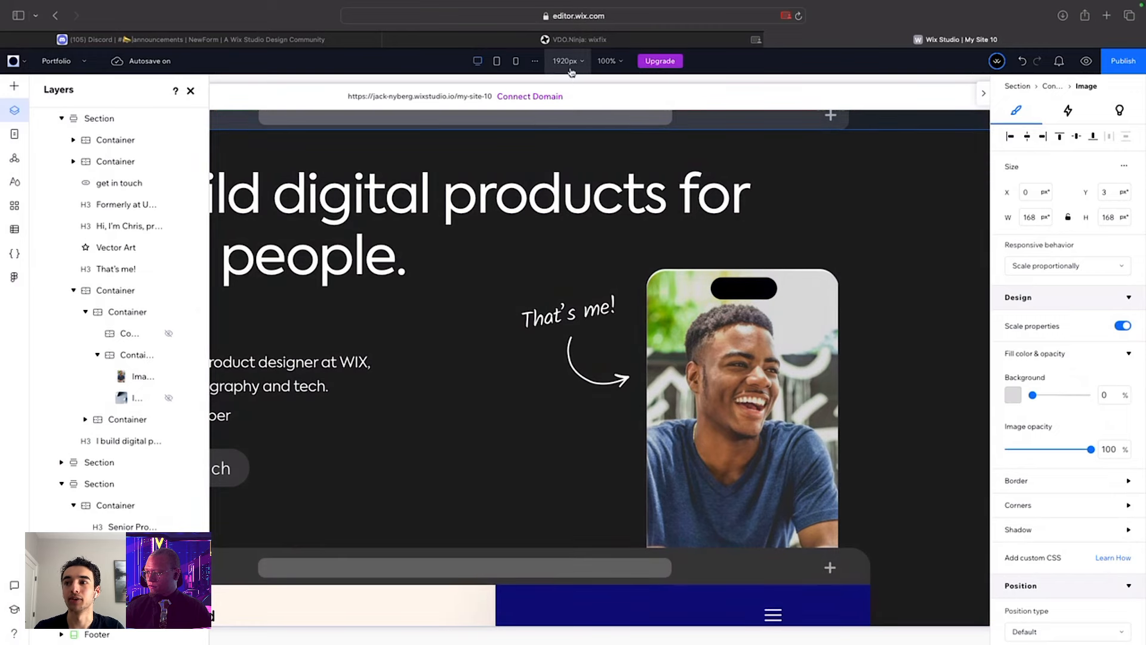
click(515, 62)
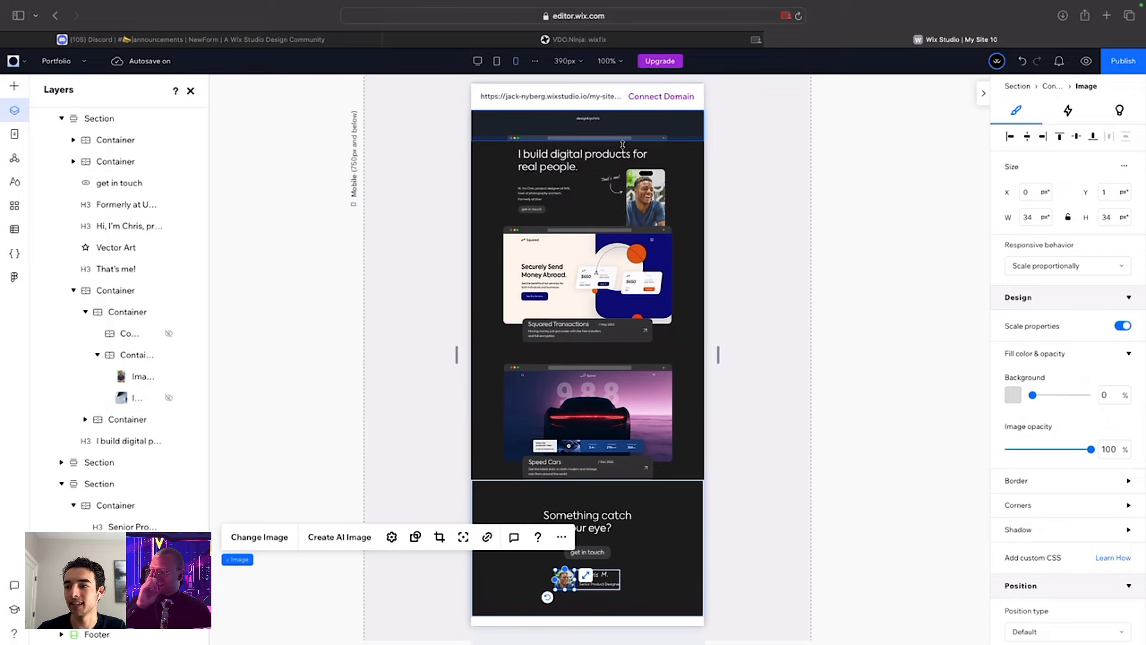
click(582, 160)
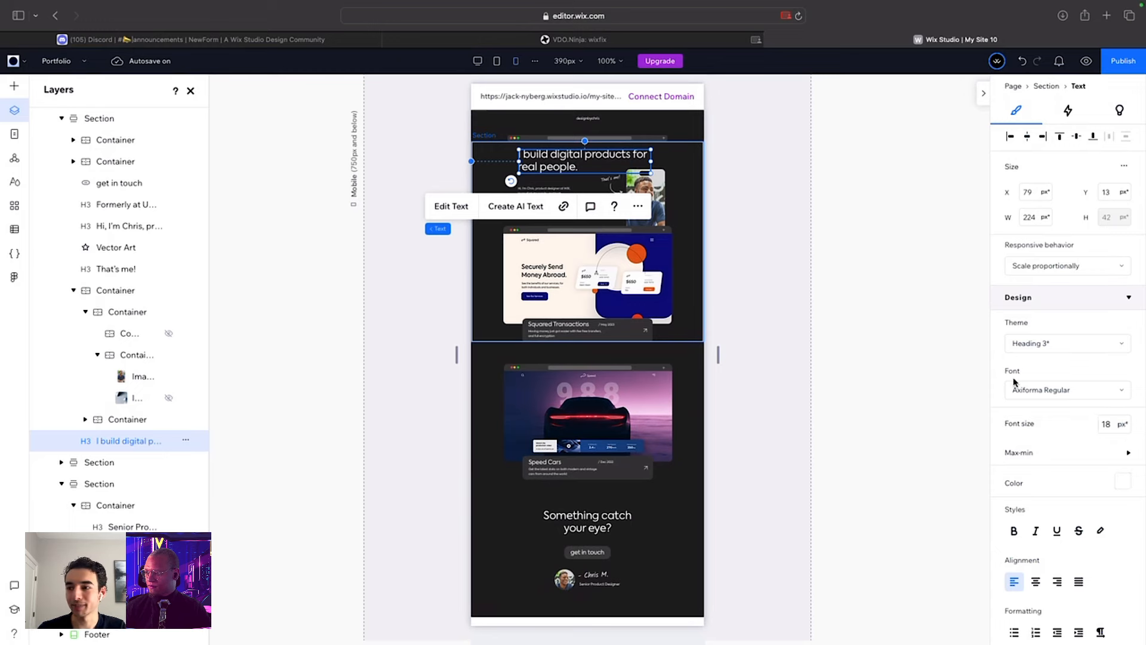
click(477, 61)
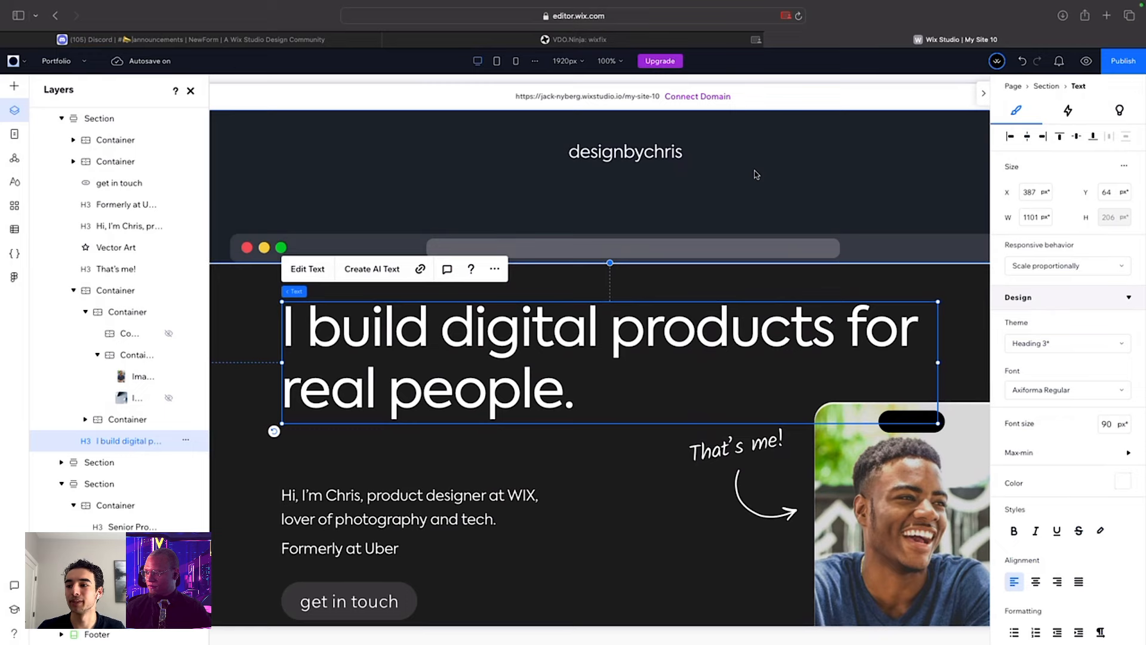
- Generate a responsive design with AI for the "designbychris" header section, apply it, and dismiss the publish prompt
click(471, 202)
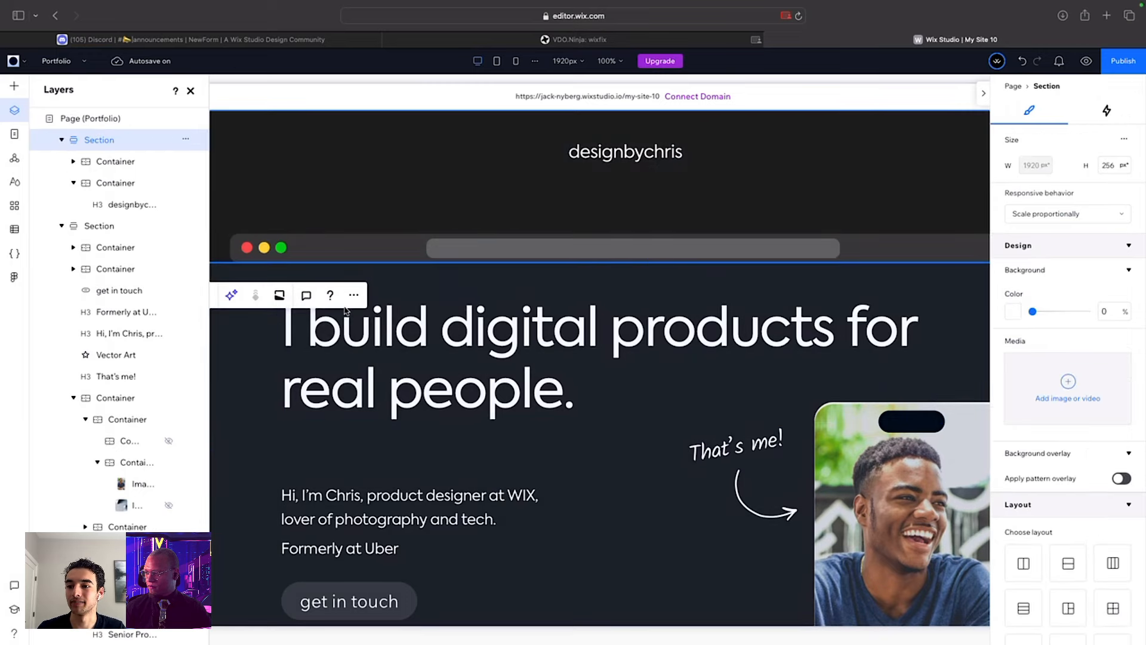
click(231, 295)
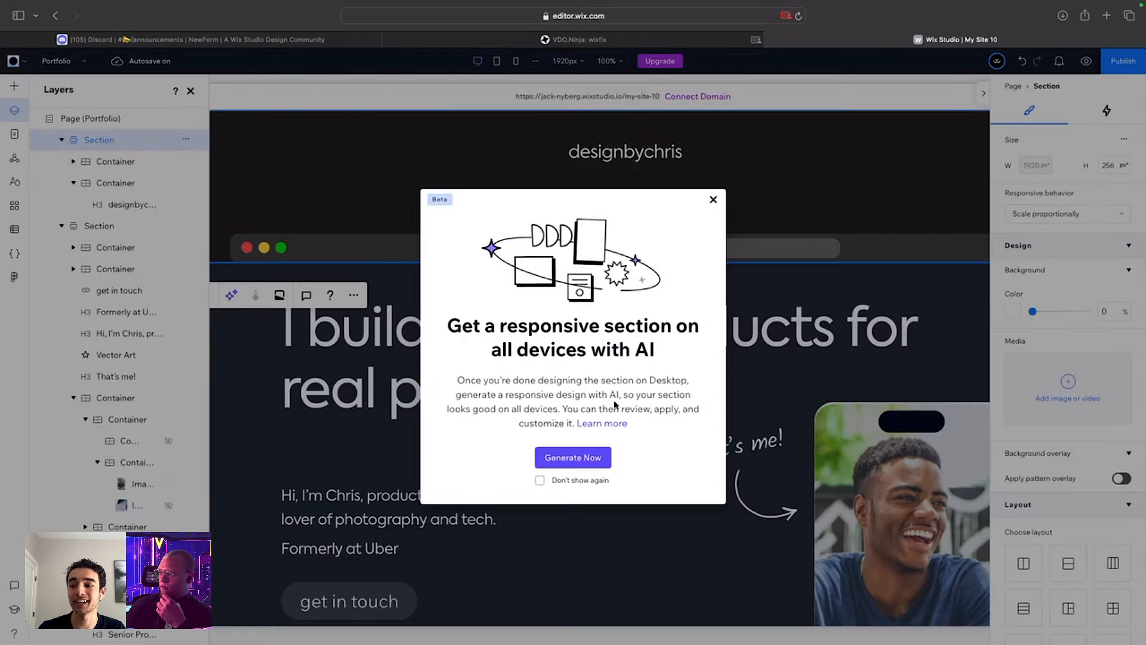
click(585, 461)
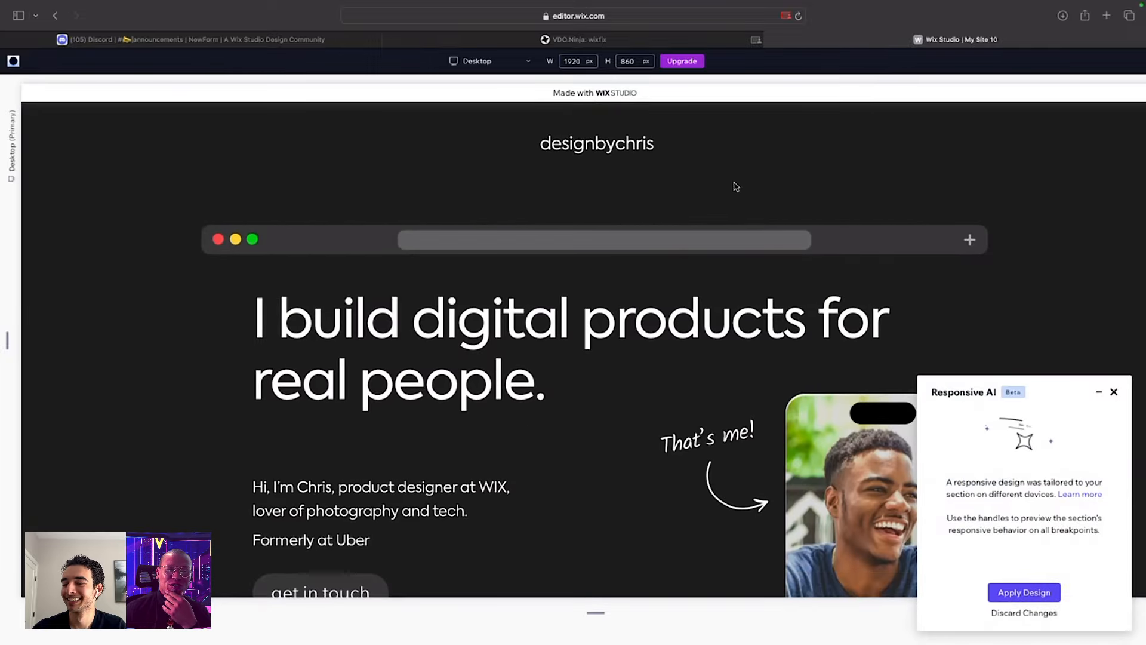
click(1114, 393)
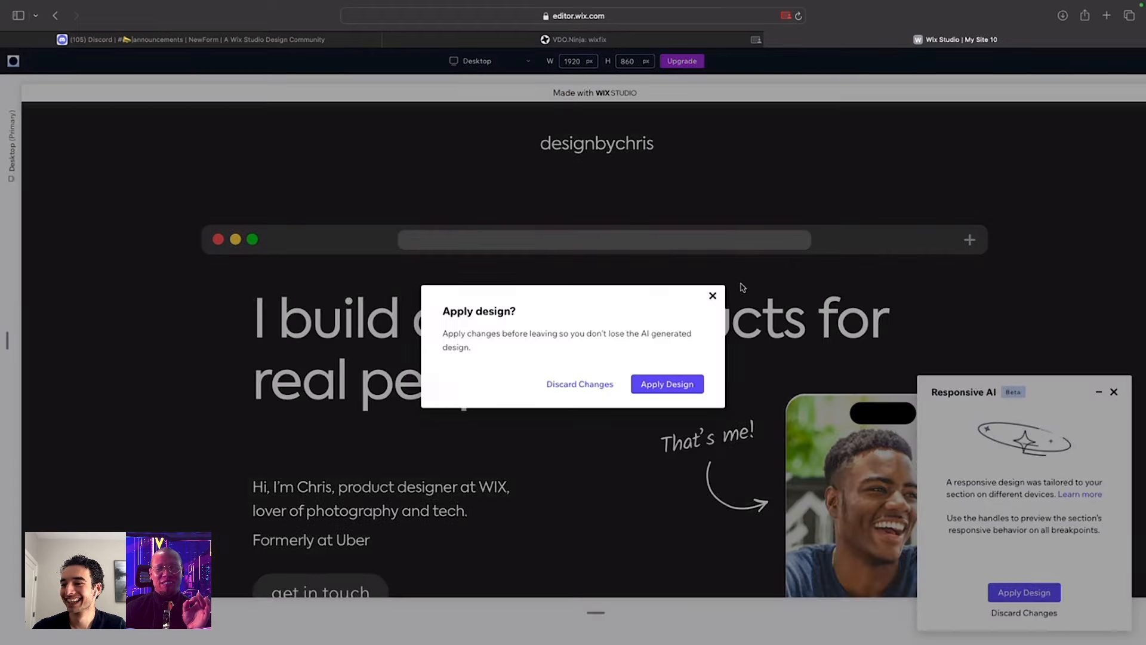
click(676, 386)
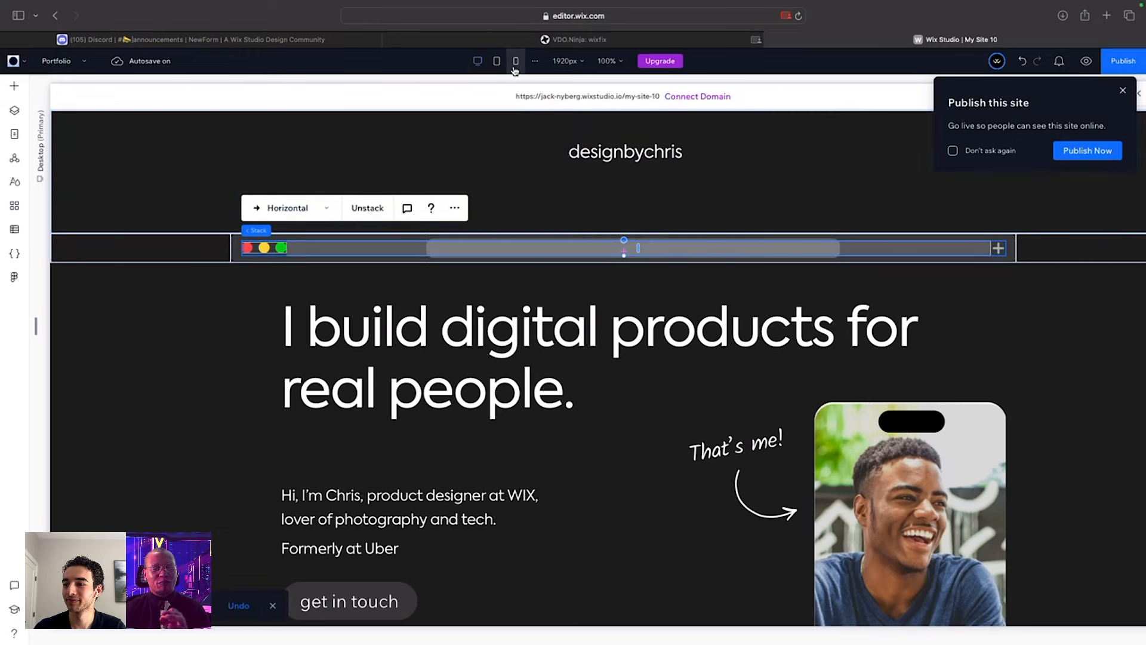
click(1123, 90)
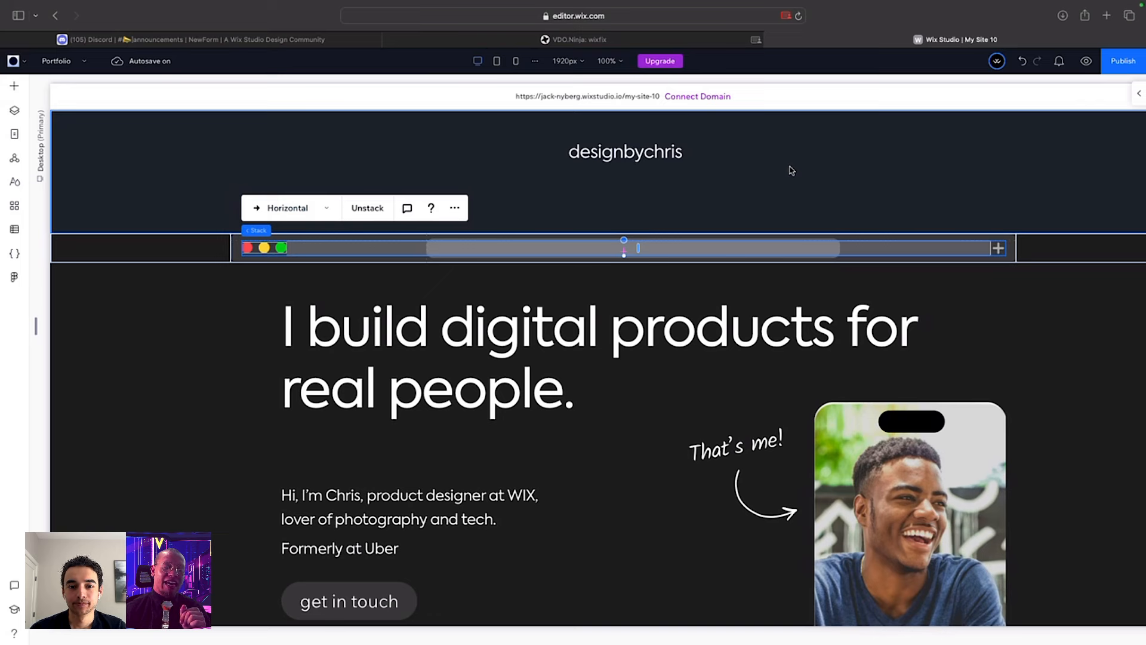